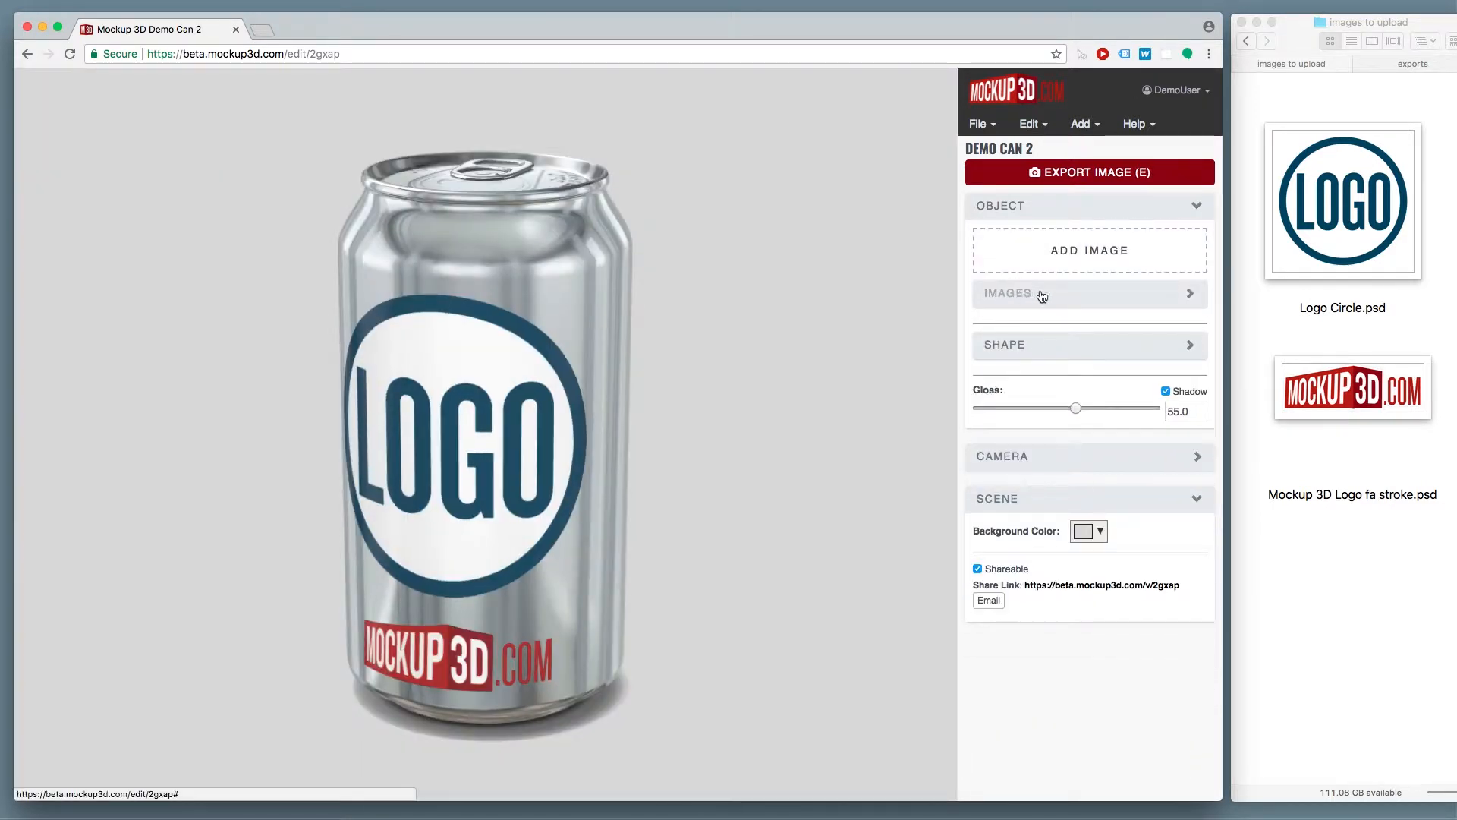
Step: Replace the can's Logo Circle layer with Logo Circle.psd on the front of the body, and show the Nutrition layer
click(1042, 296)
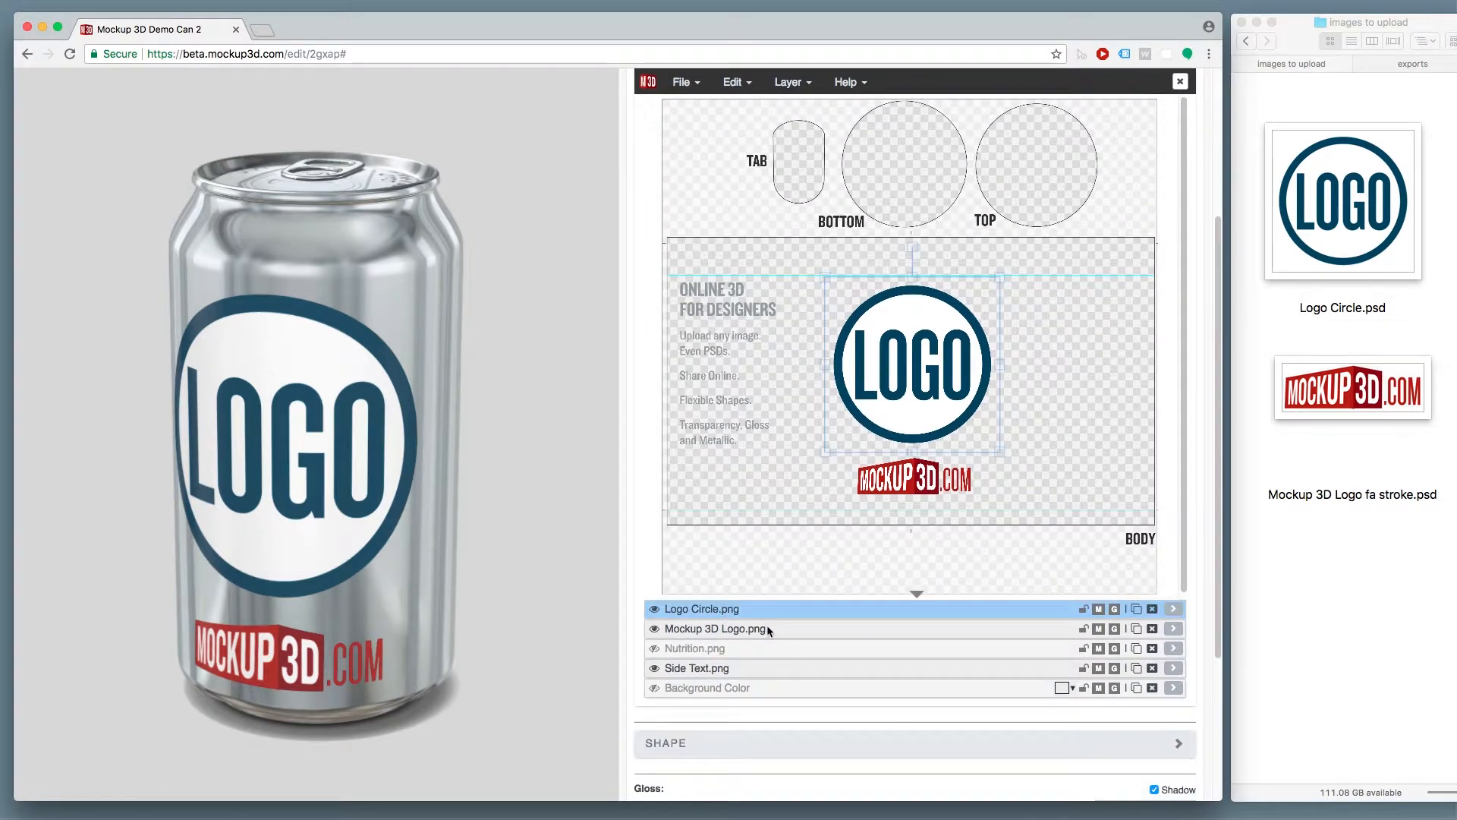
click(1155, 611)
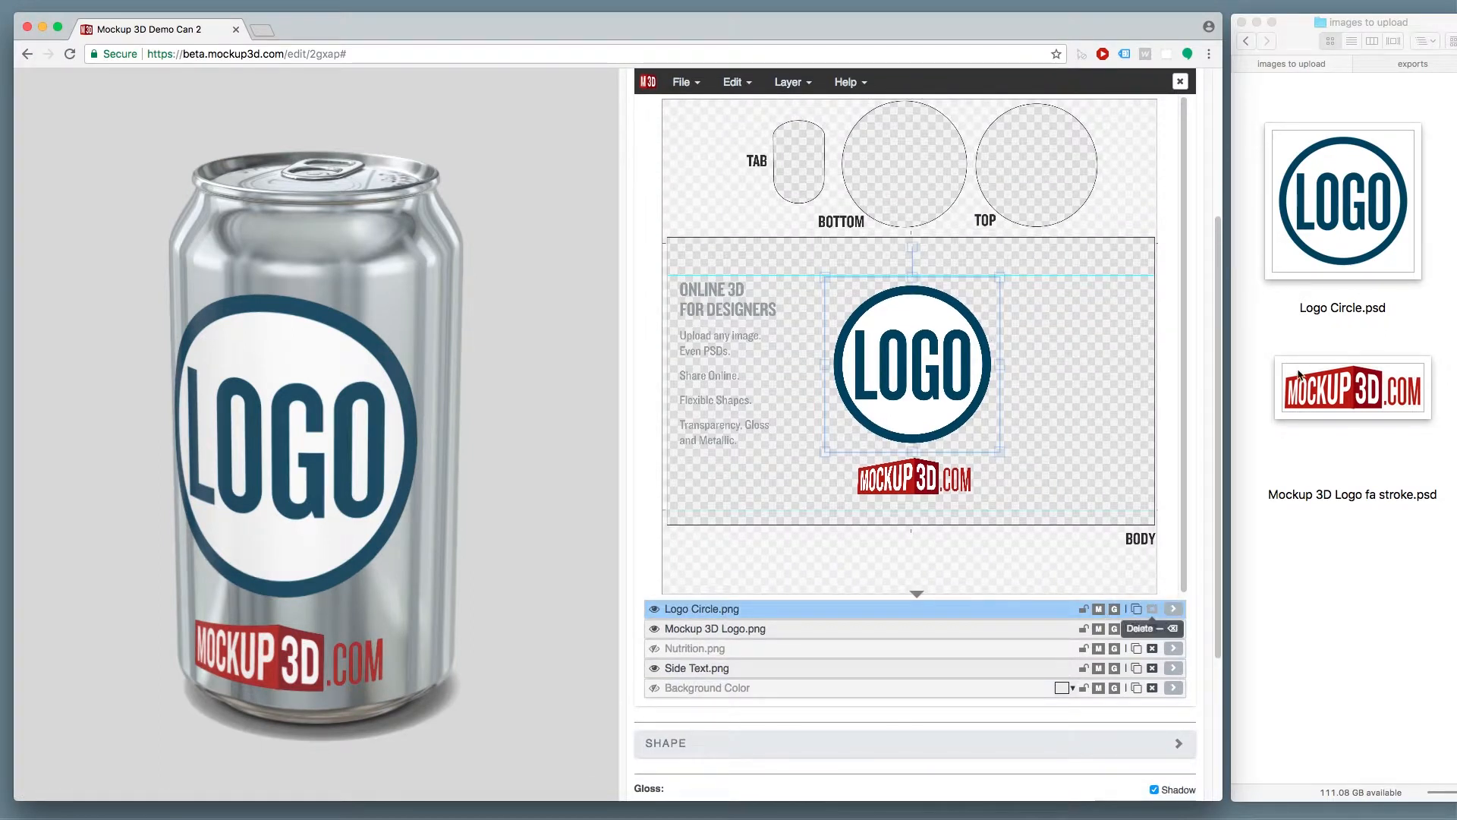
drag(1364, 228, 913, 397)
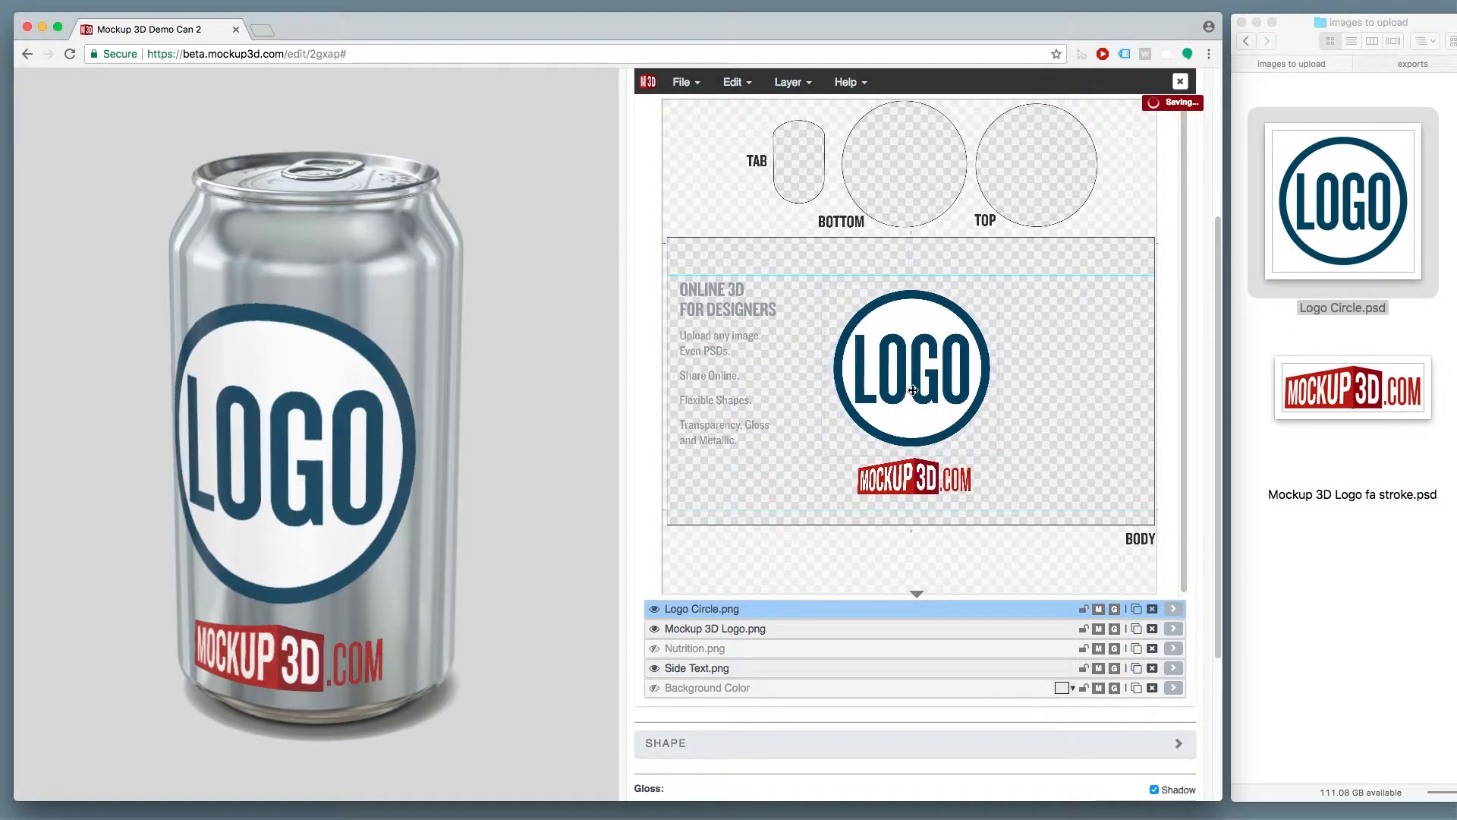
click(653, 648)
drag(554, 498, 303, 469)
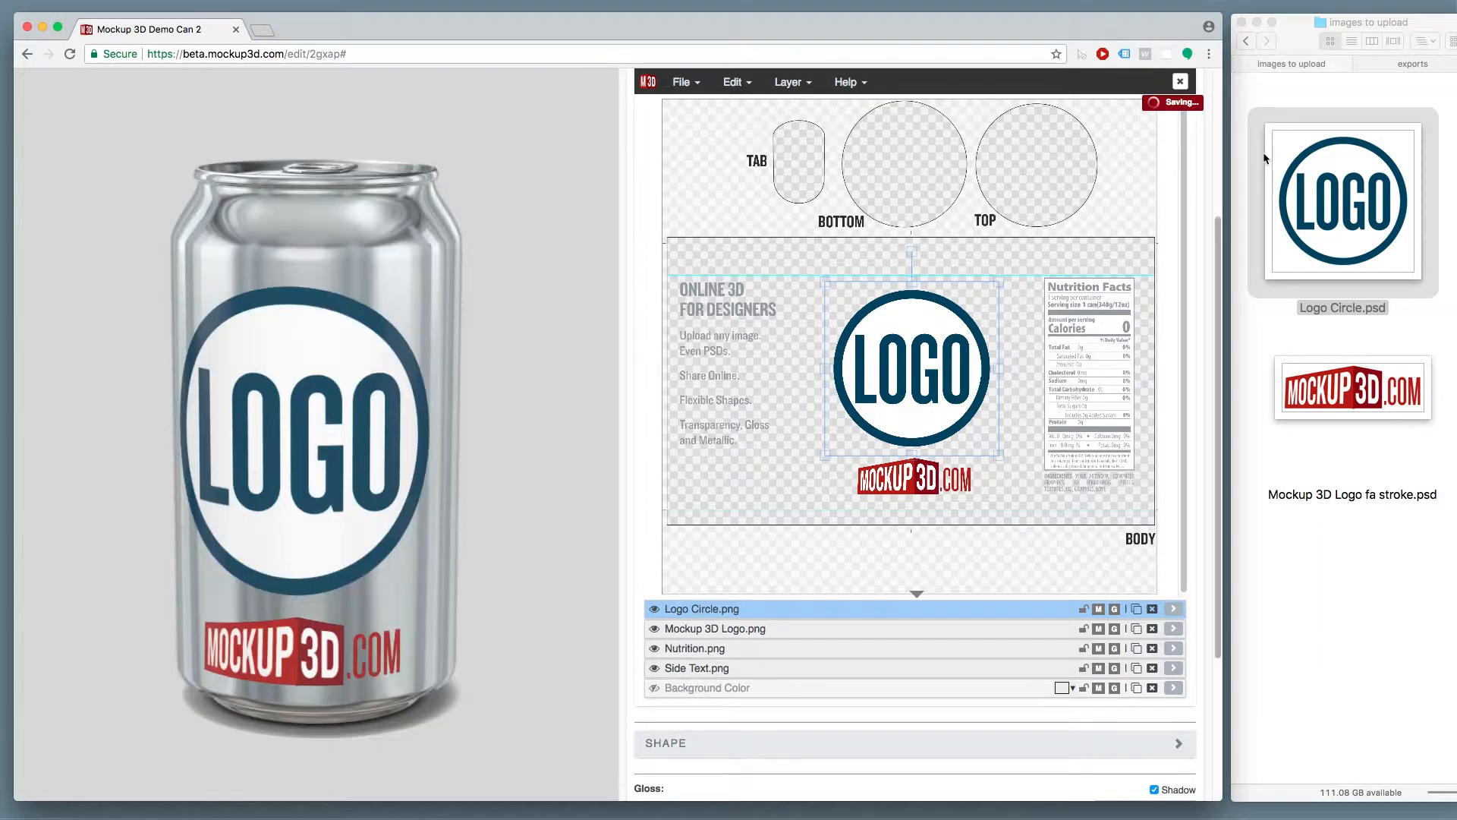
Step: Open Logo Circle.psd in Photoshop, show the Logo alt layer instead of the Logo text layer, and save the file
click(1346, 209)
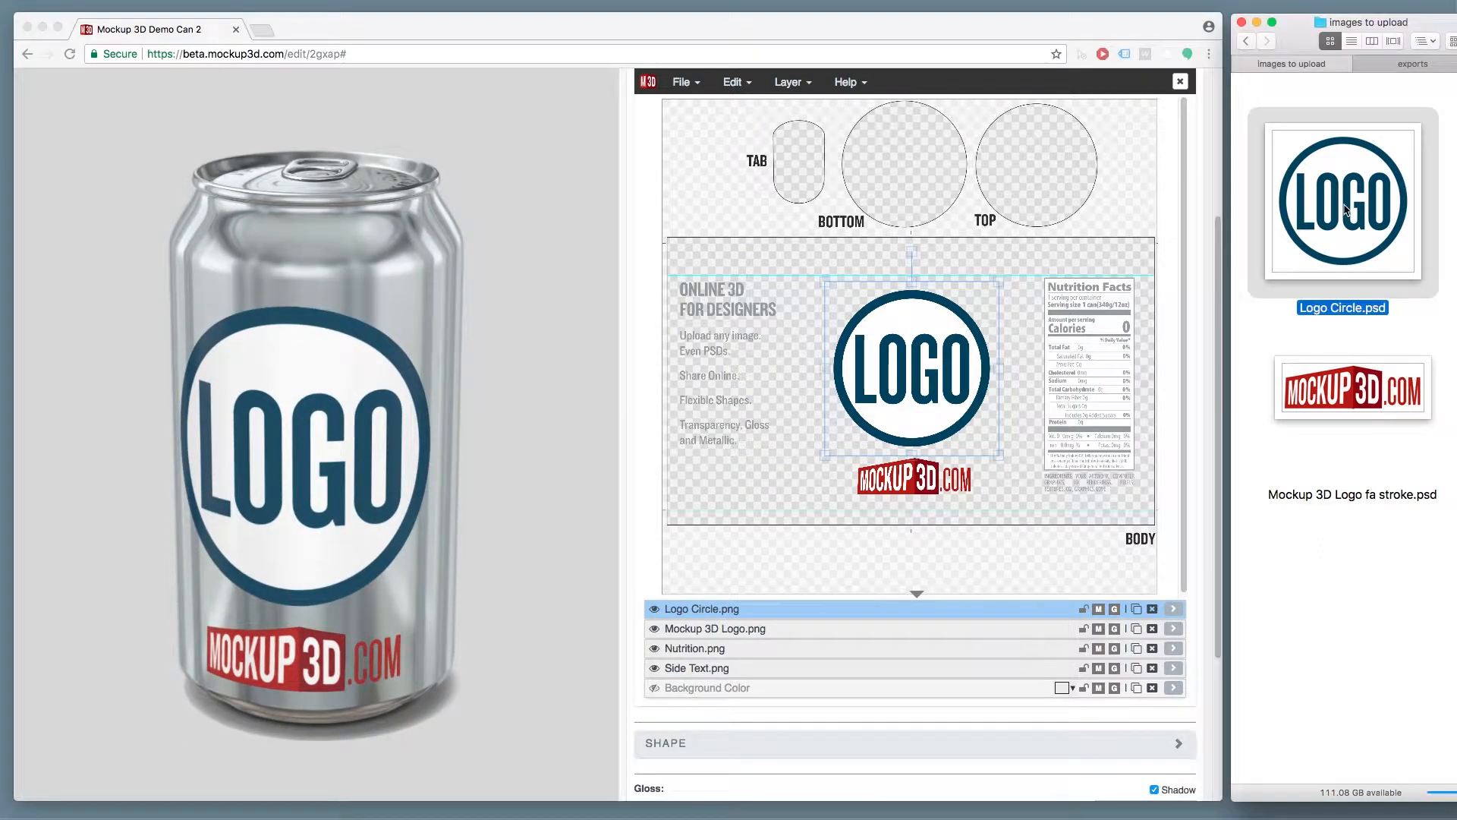
key(space)
key(space)
double_click(1383, 226)
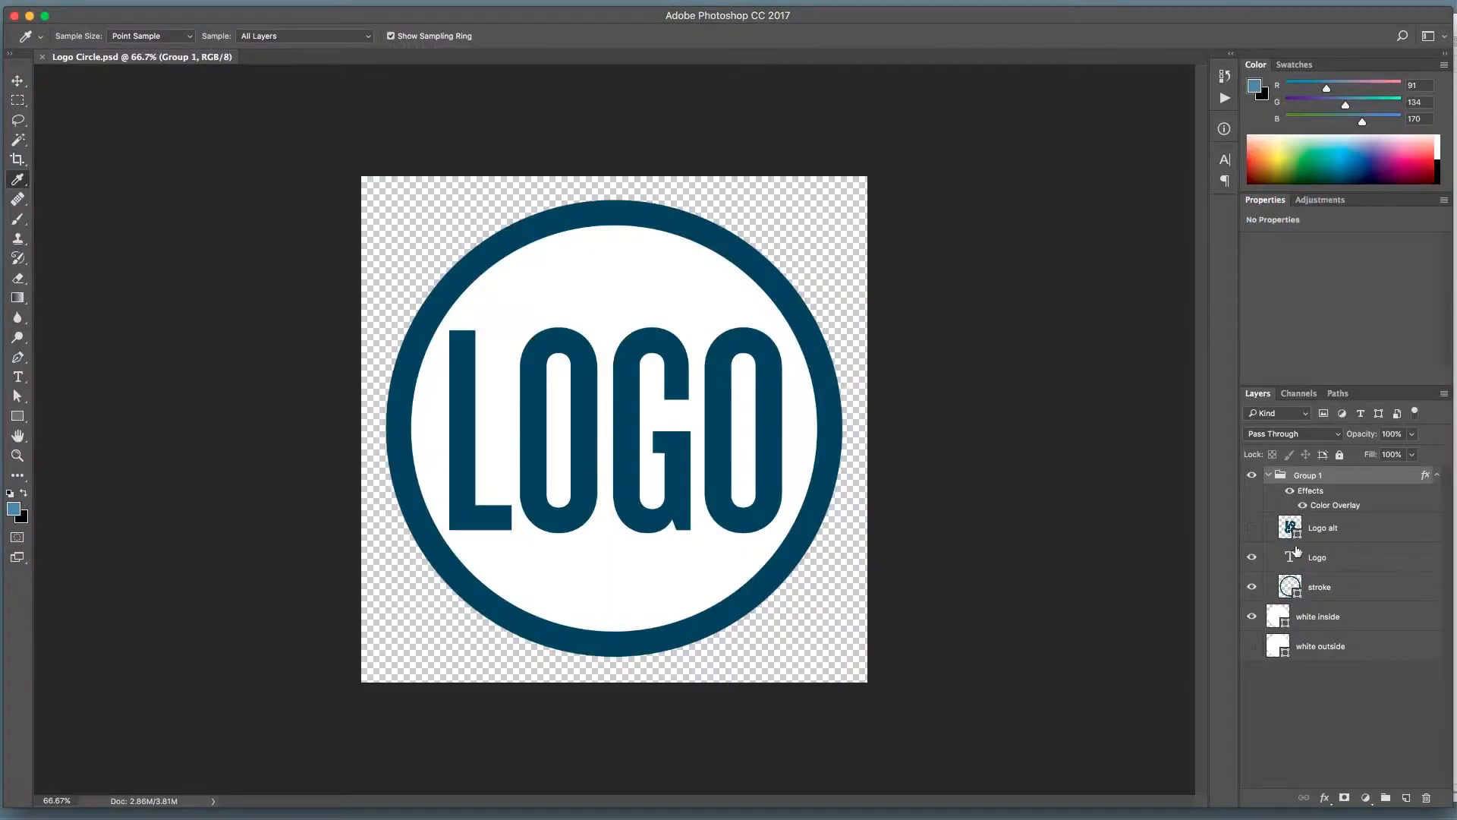
click(1252, 531)
click(1253, 558)
key(super+s)
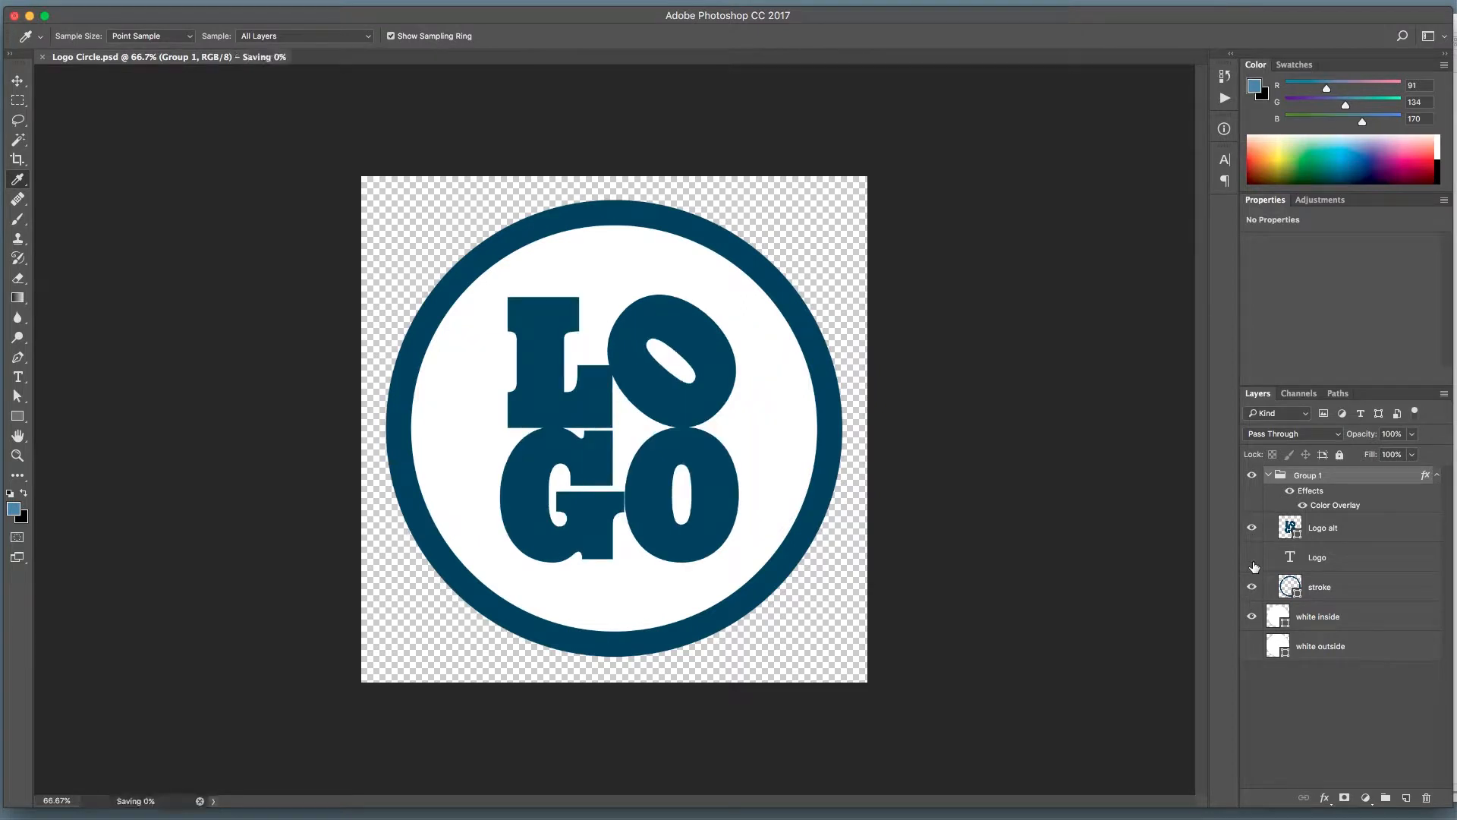
Step: Switch back to Mockup 3D, replace the Logo Circle layer's image with the updated Logo Circle.psd, and close the image editor
key(super+Tab)
drag(1348, 223, 977, 612)
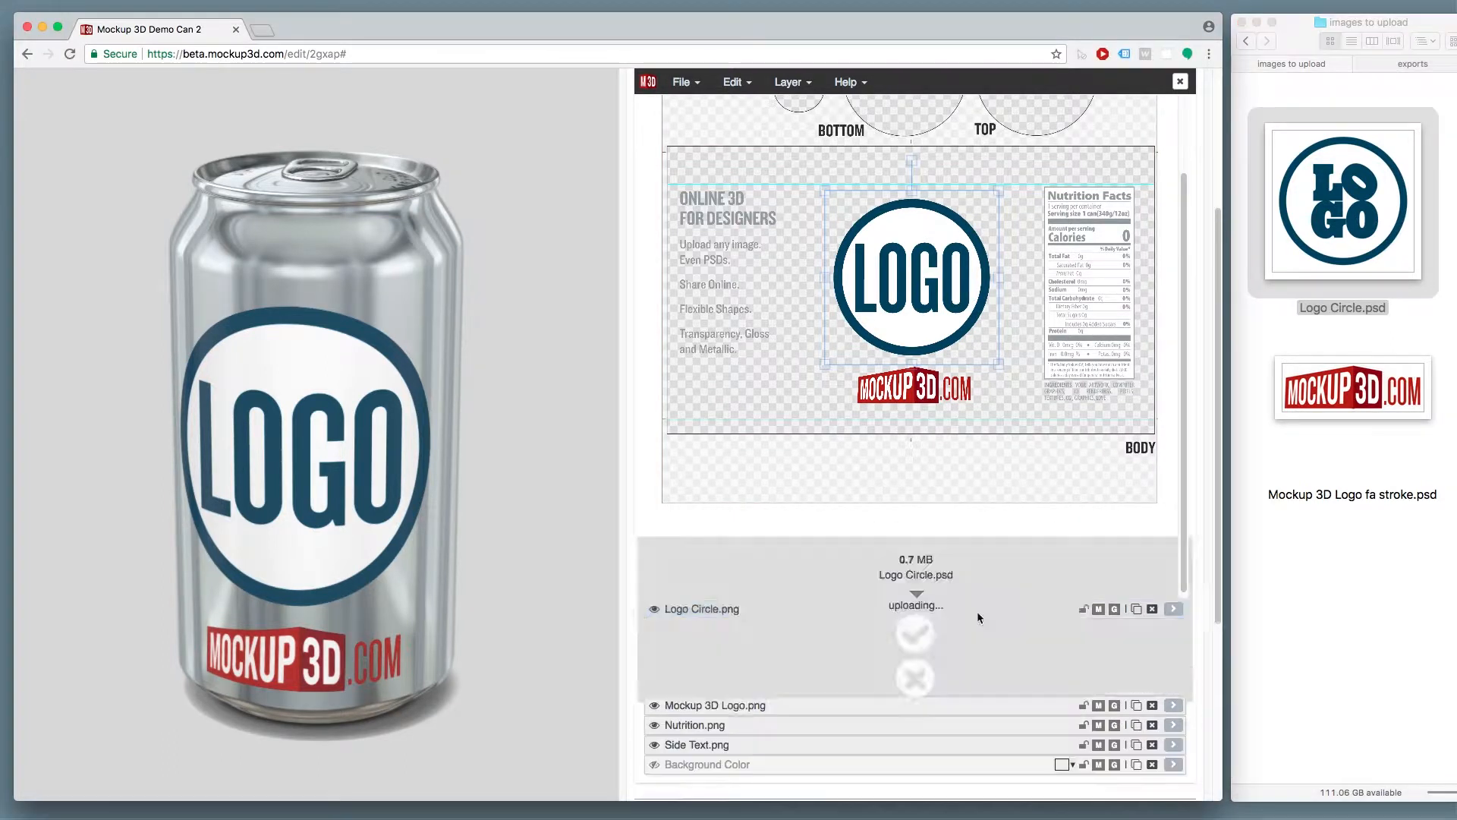
drag(949, 386, 948, 378)
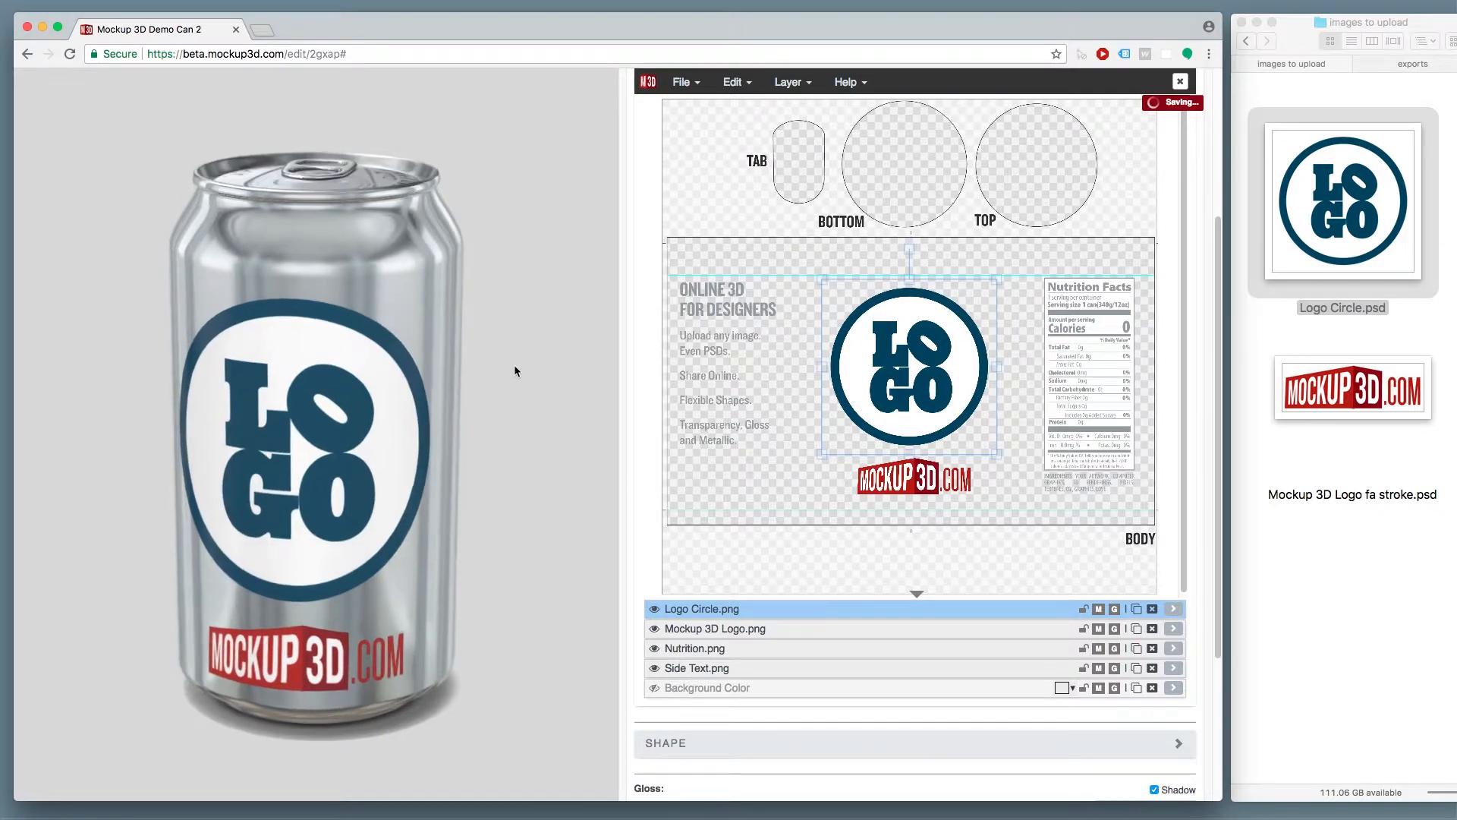
click(1180, 82)
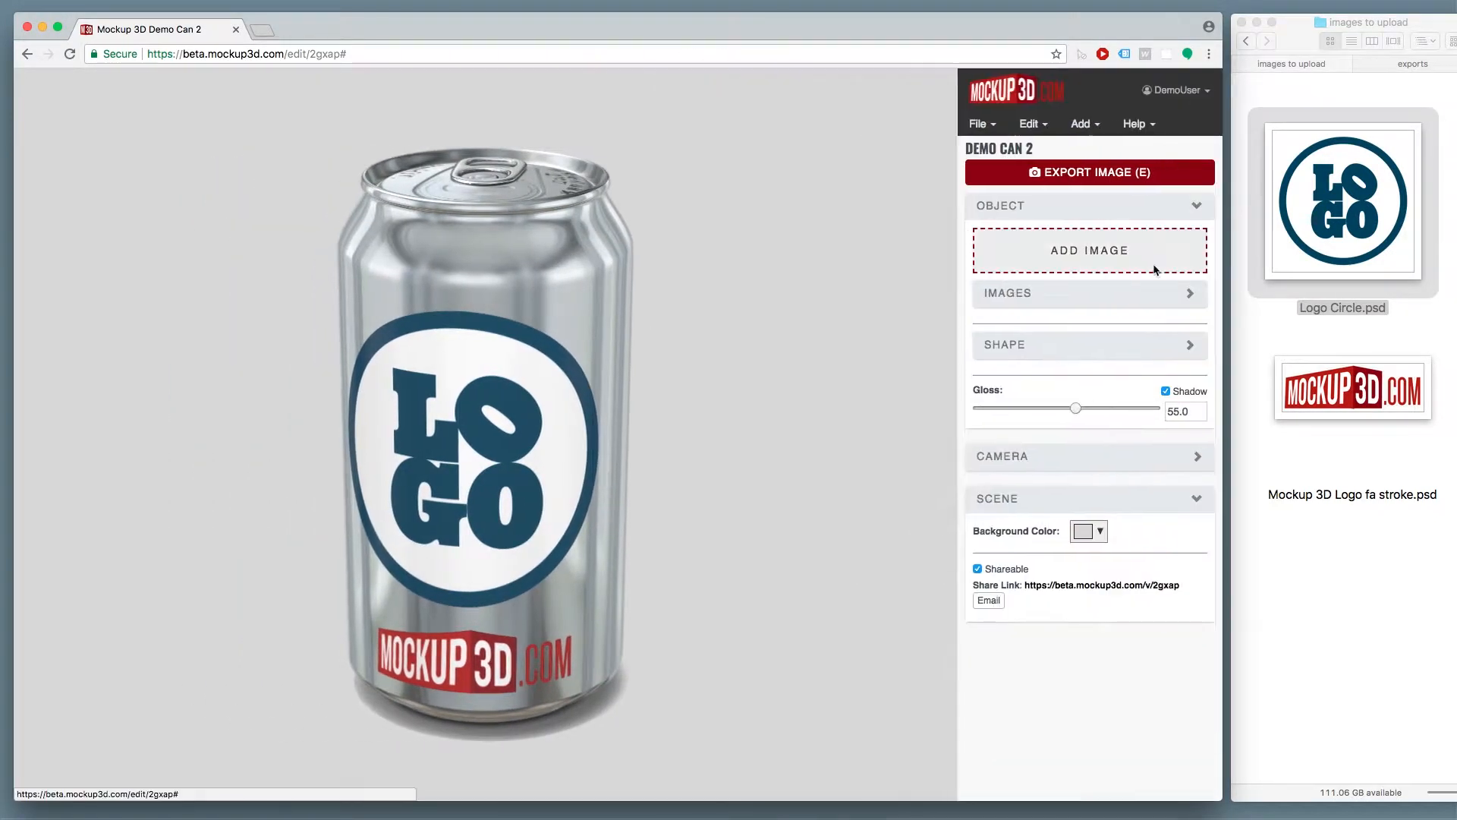
Step: Reshape the can into a slim can with a width of -100 and a height of 25
click(1077, 345)
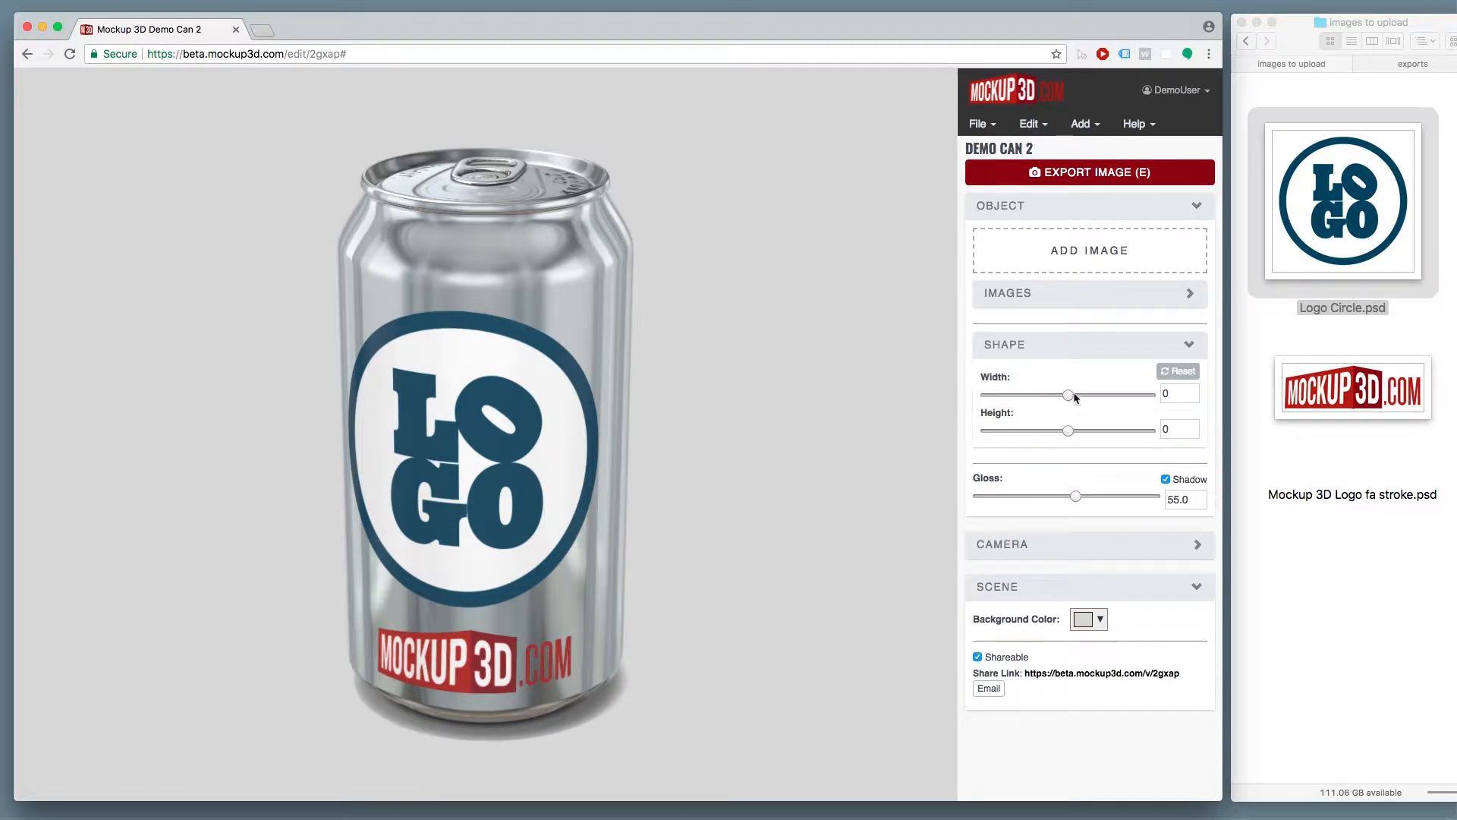
drag(1068, 397, 918, 411)
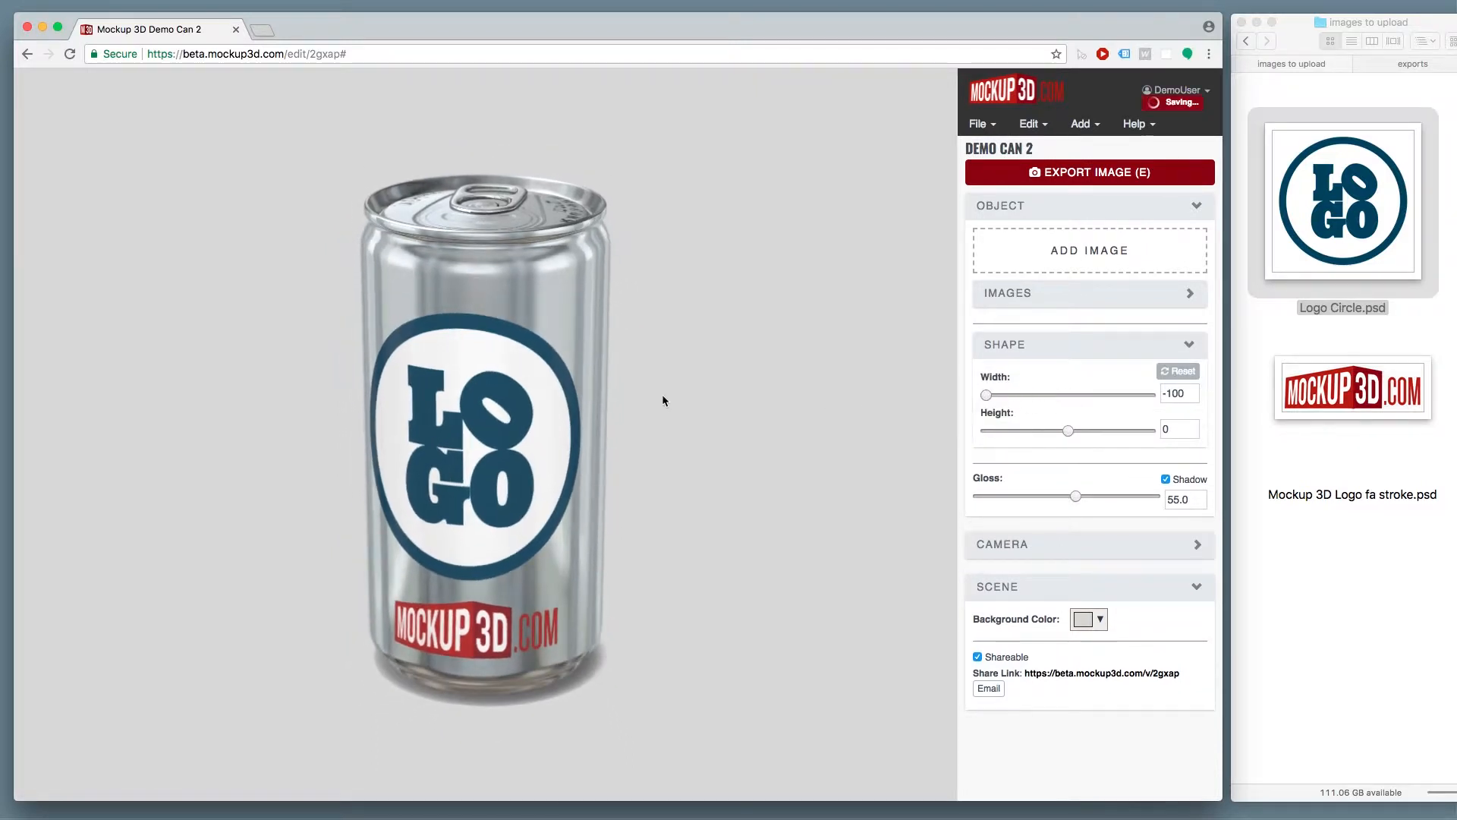
drag(1071, 430, 1087, 427)
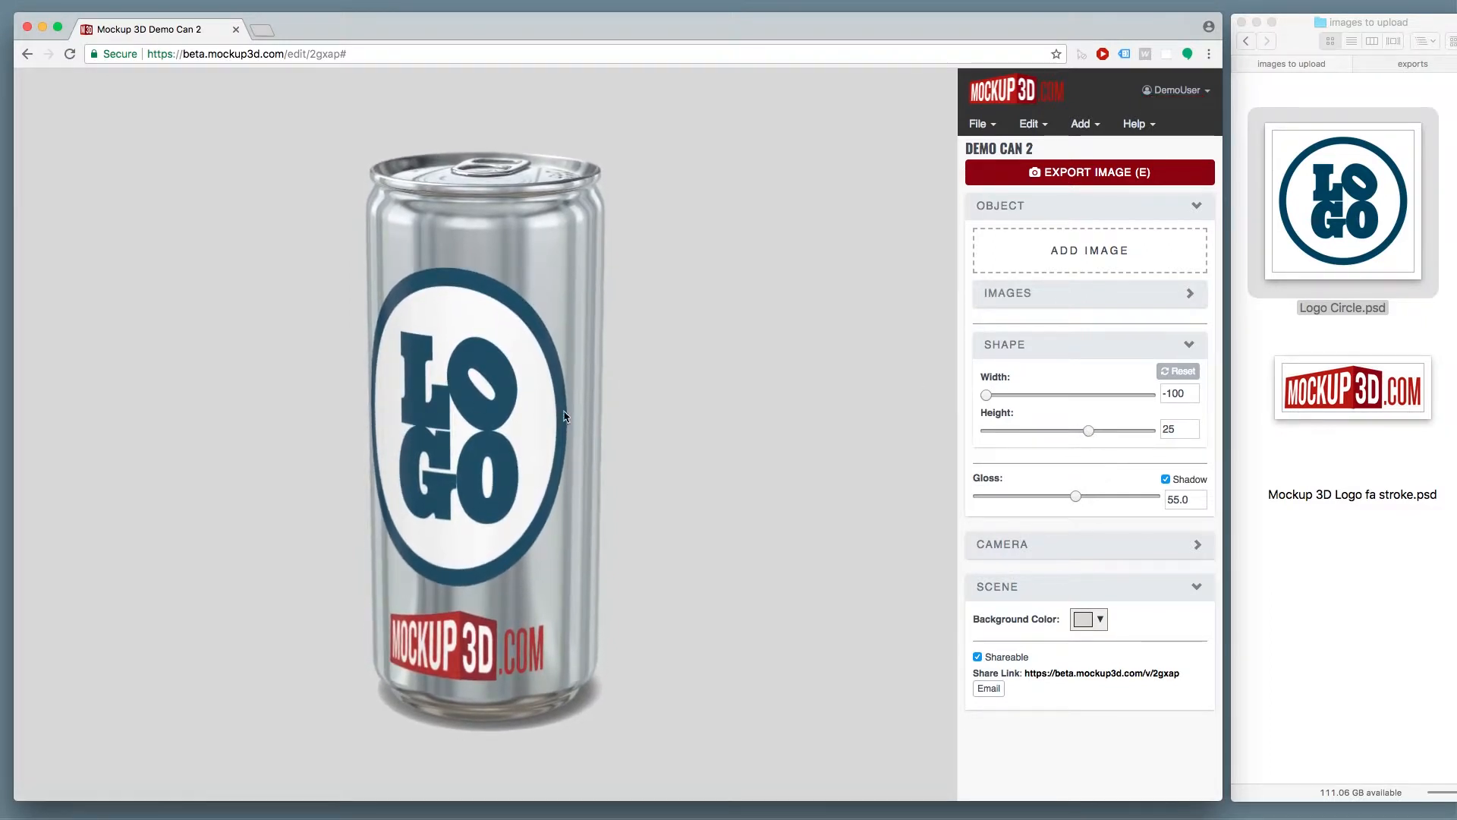
Step: Slightly reduce the height of the Logo Circle image from its upper and lower edges to offset the stretching on the can
click(1042, 292)
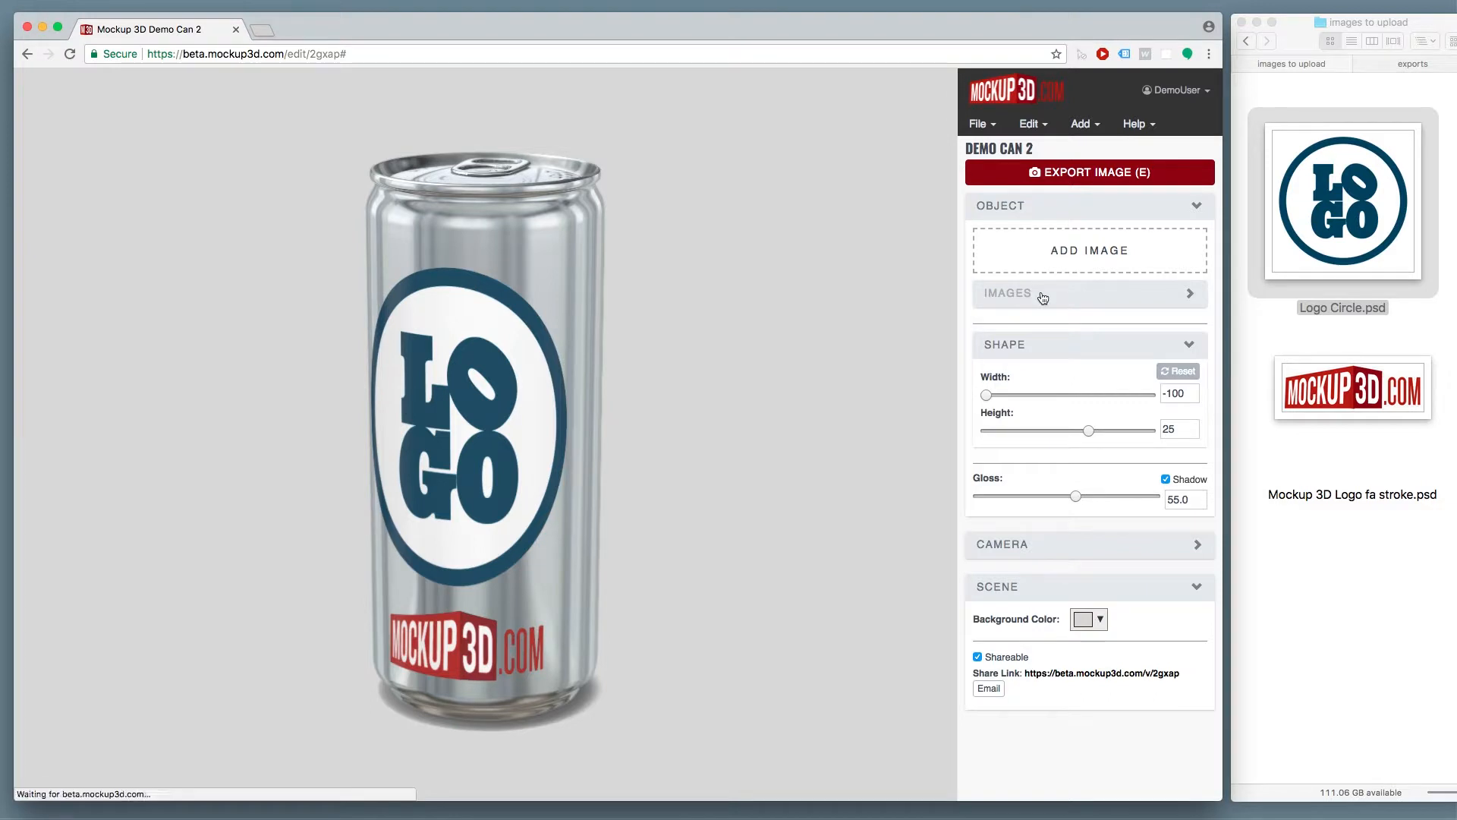
click(939, 328)
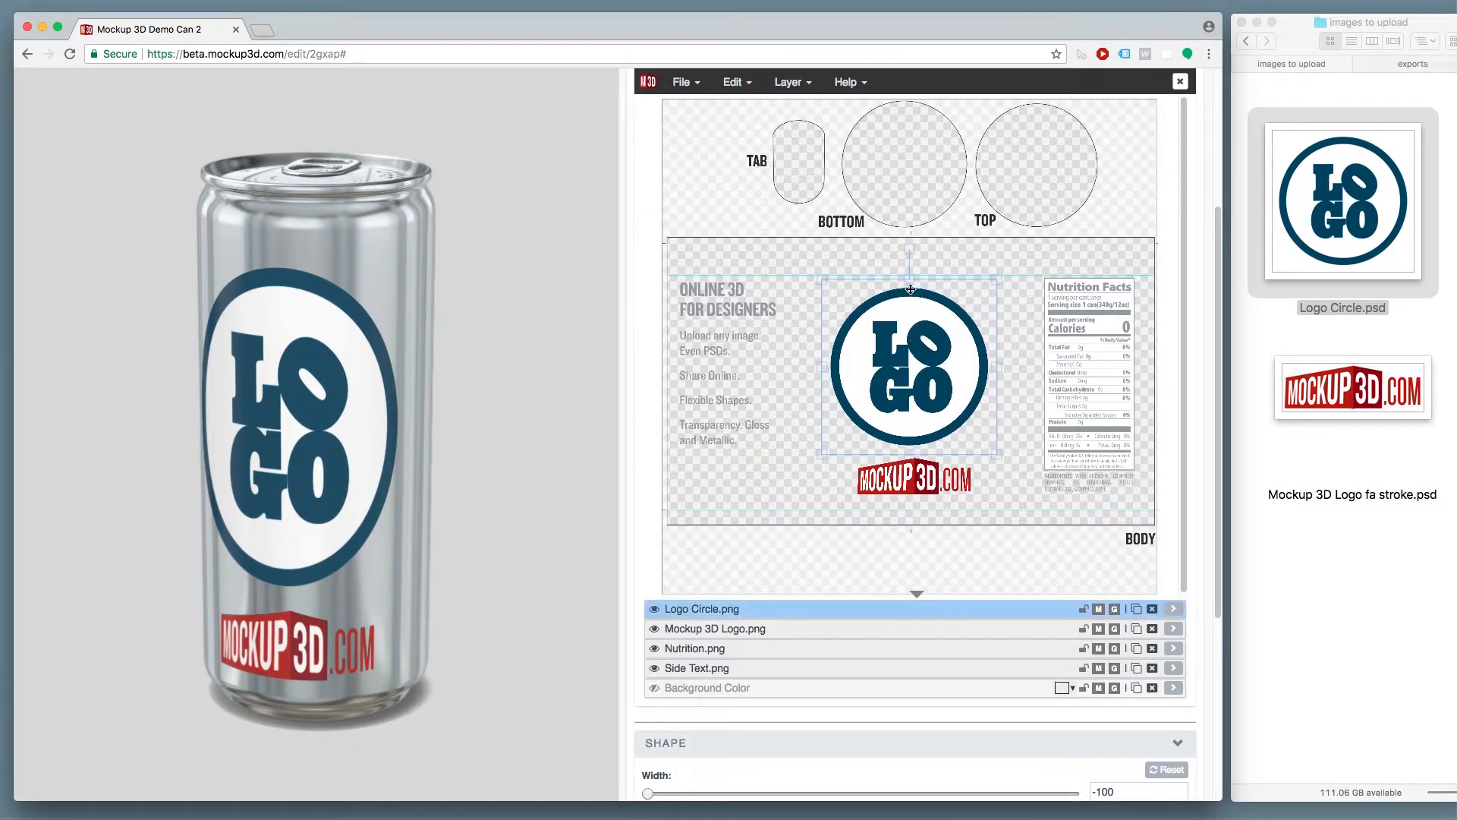
drag(913, 280, 913, 288)
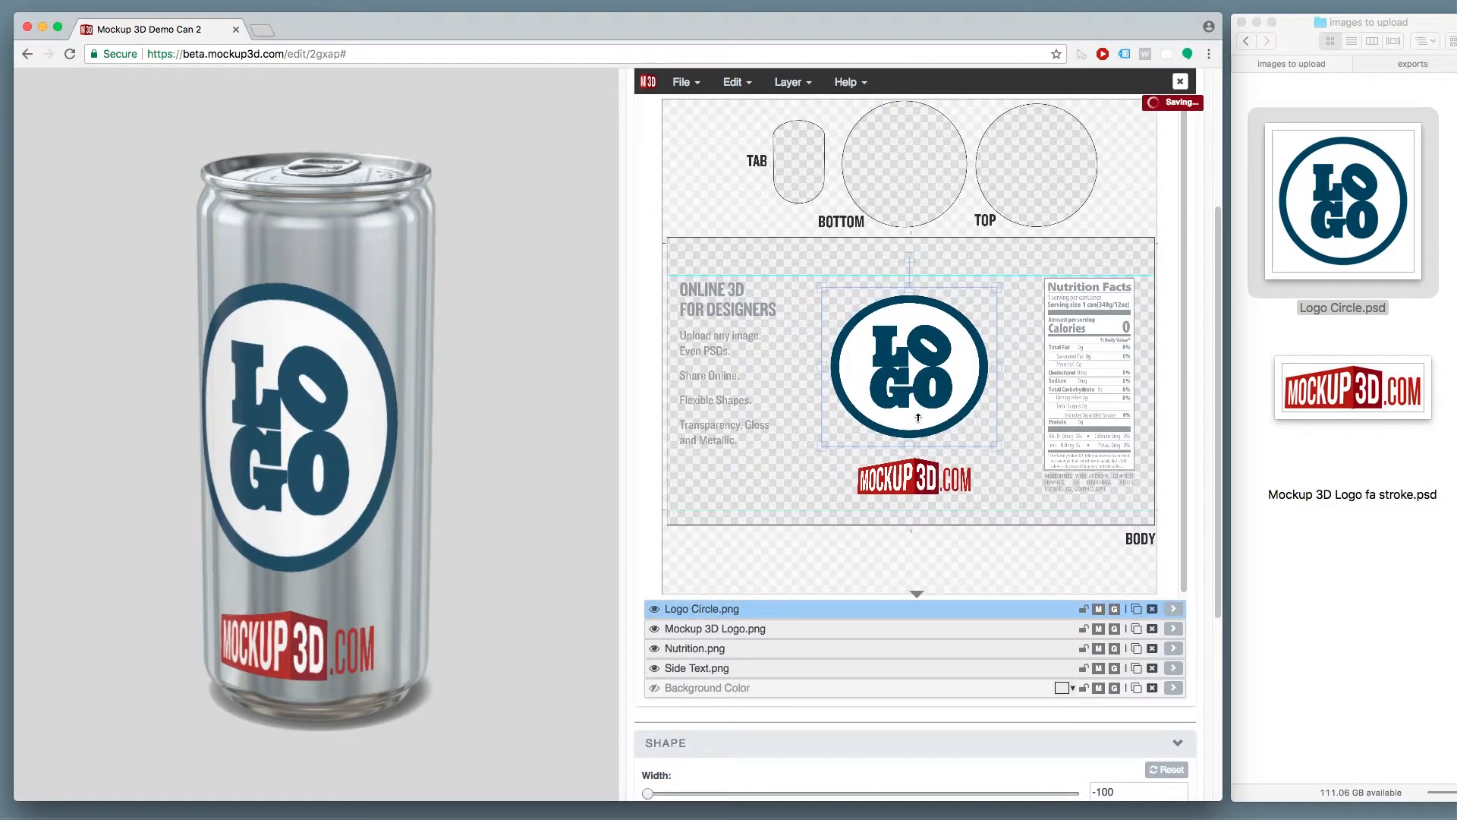
click(921, 470)
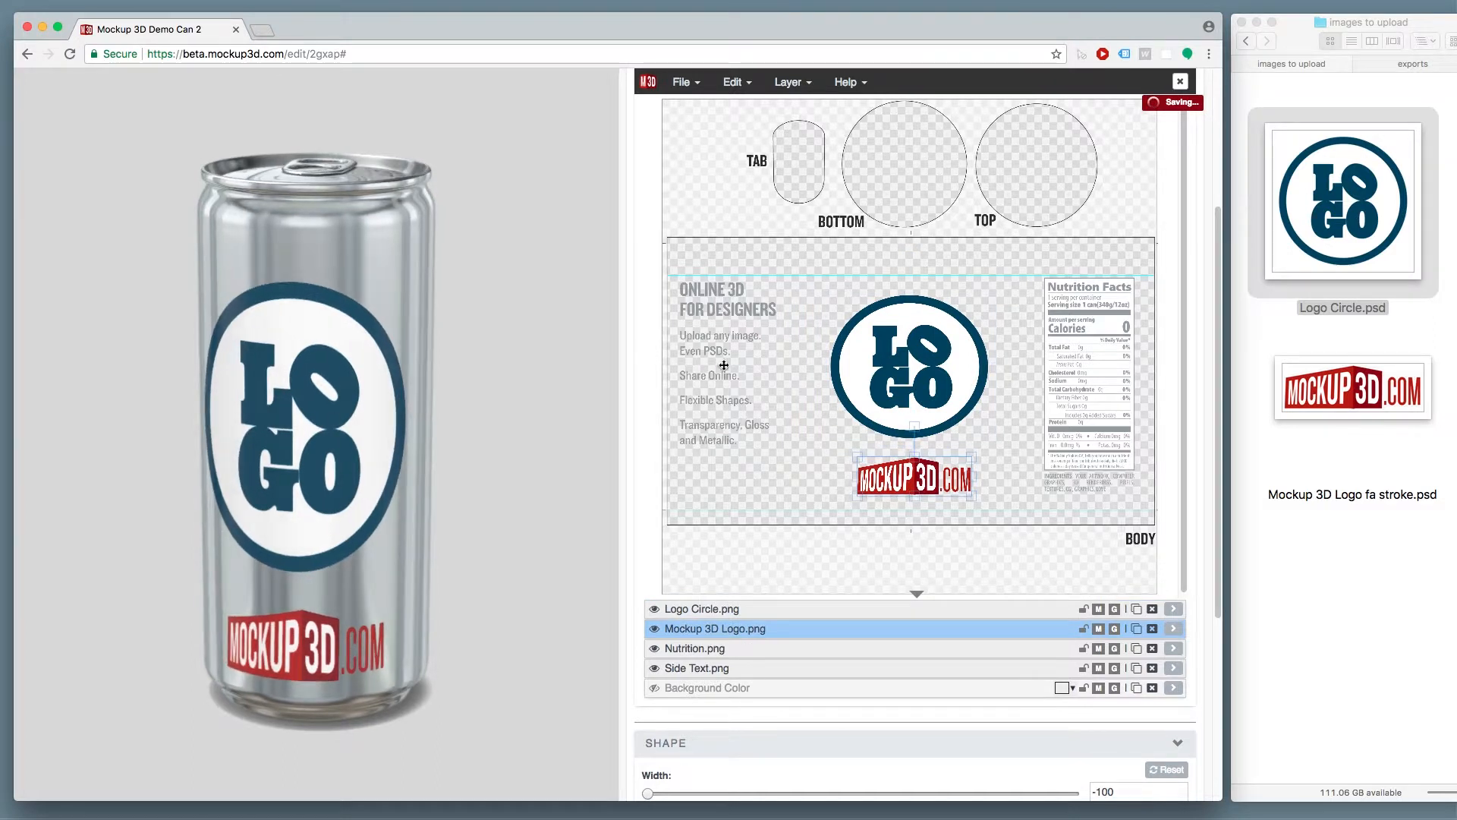
click(886, 349)
drag(911, 447, 912, 443)
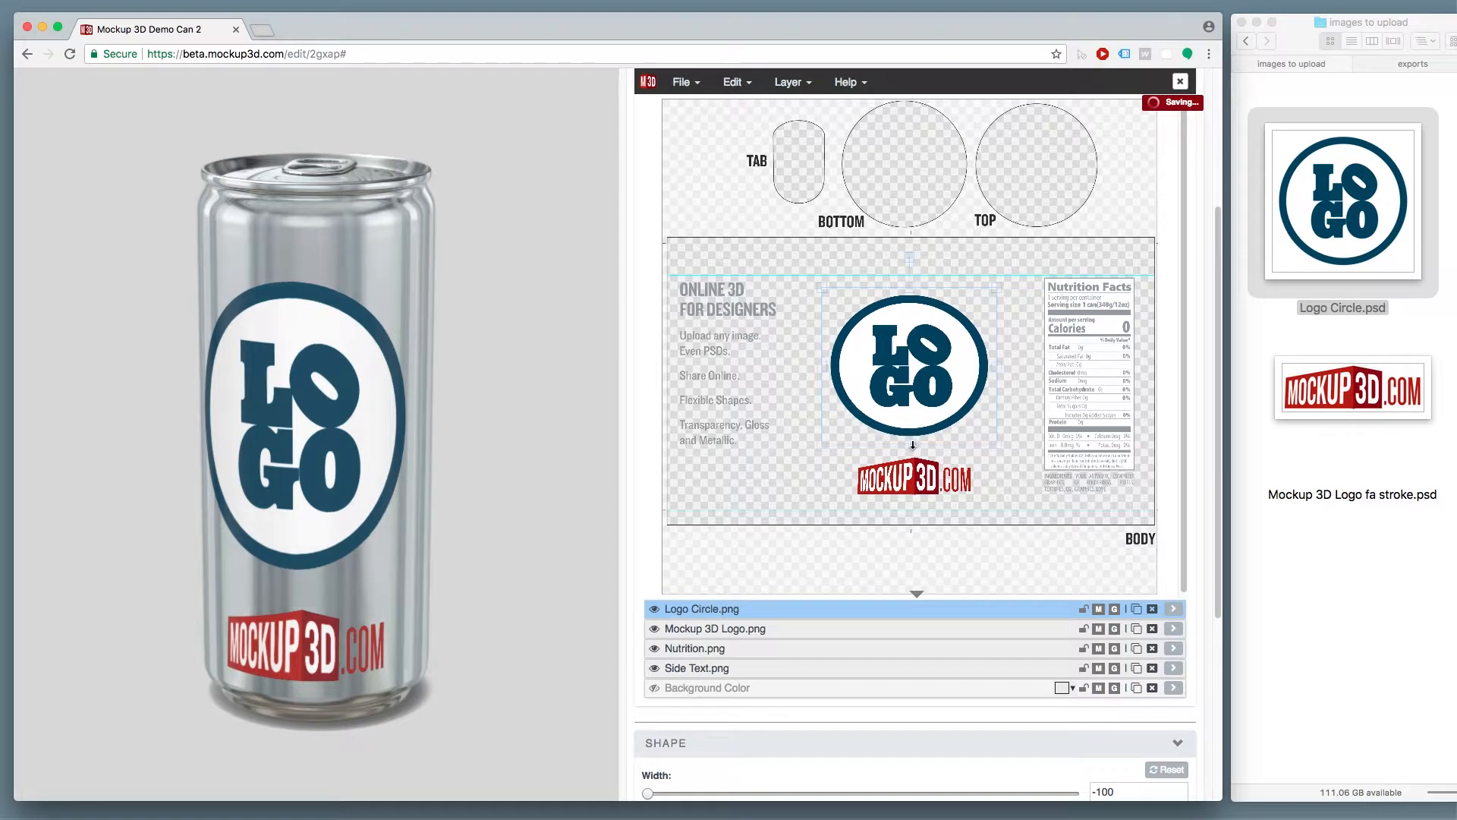
Step: Reopen Logo Circle.psd in Photoshop, switch visibility from the Logo alt layer to the Logo text layer, save, and return to Mockup 3D
click(1369, 621)
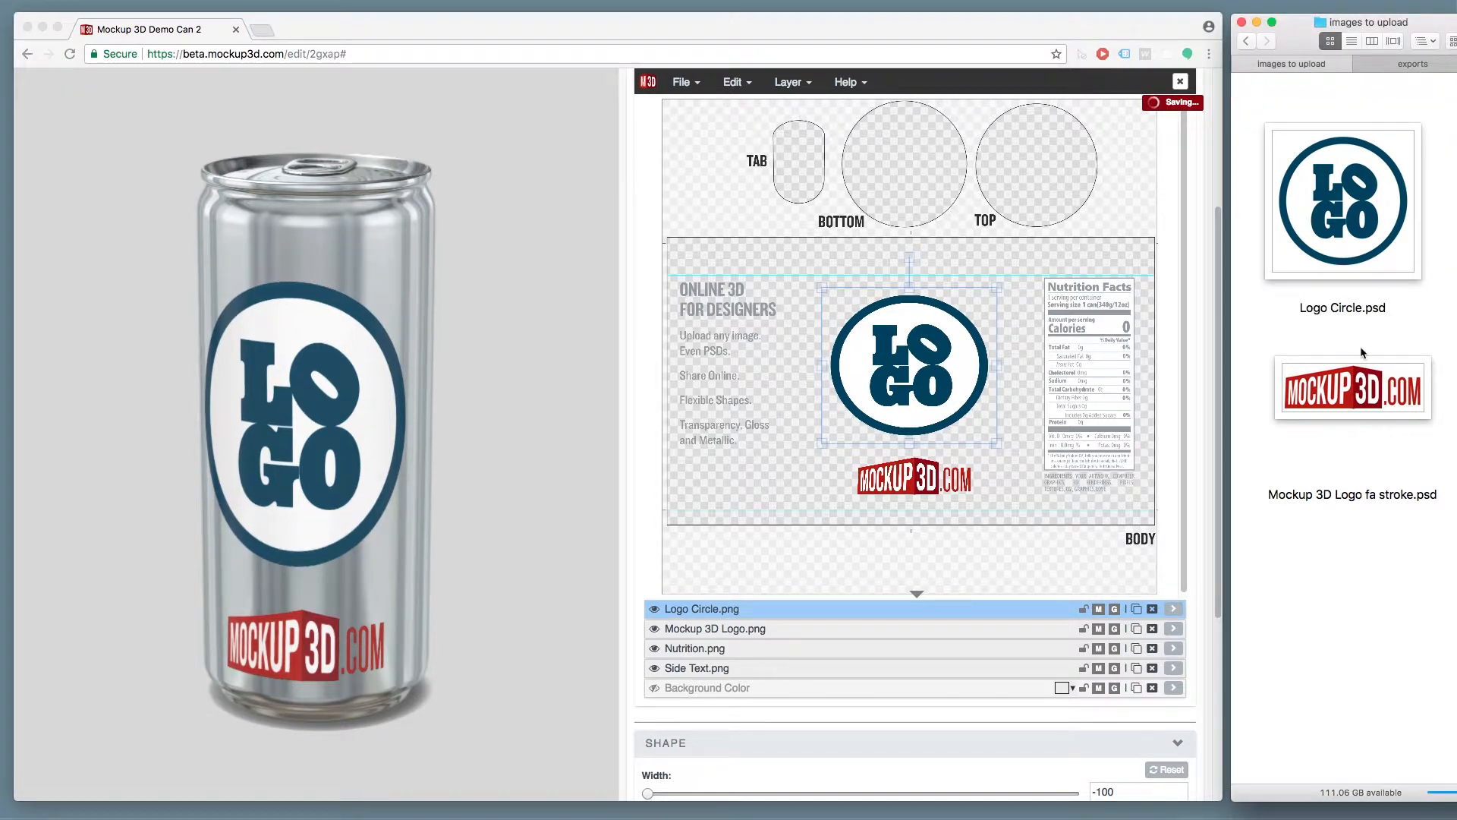
click(1344, 215)
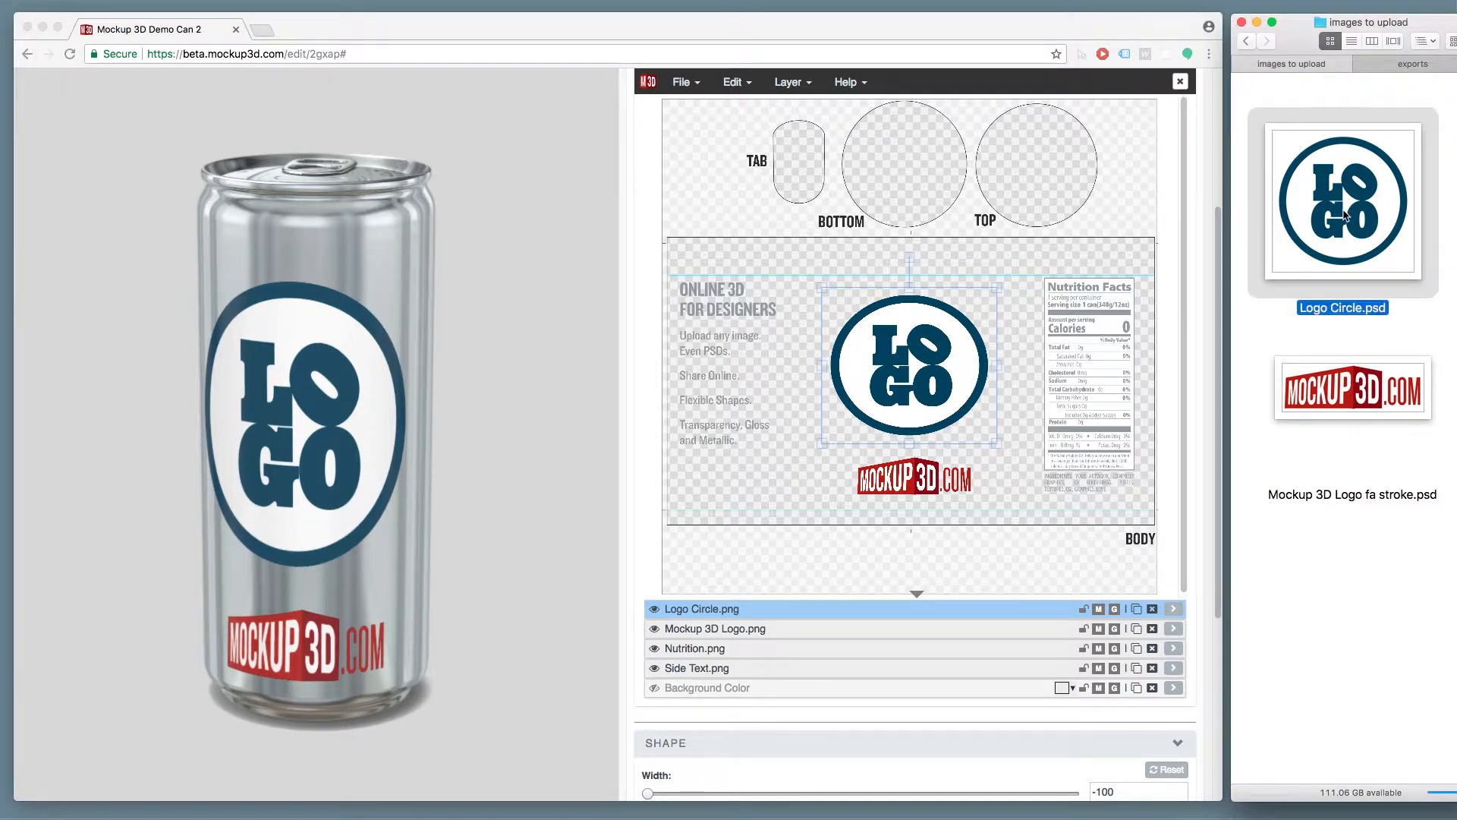
double_click(1344, 215)
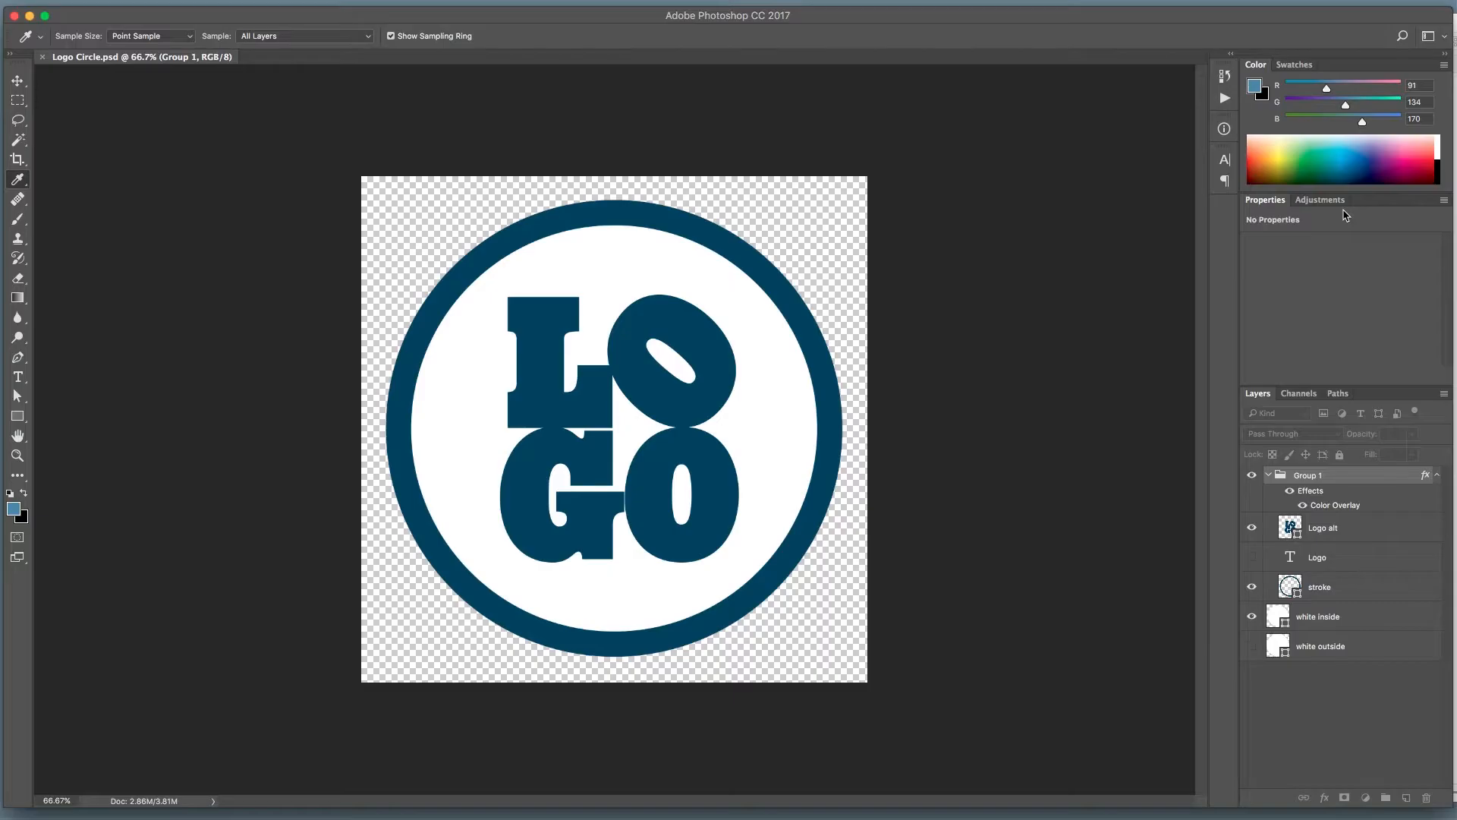
click(1253, 528)
click(1252, 559)
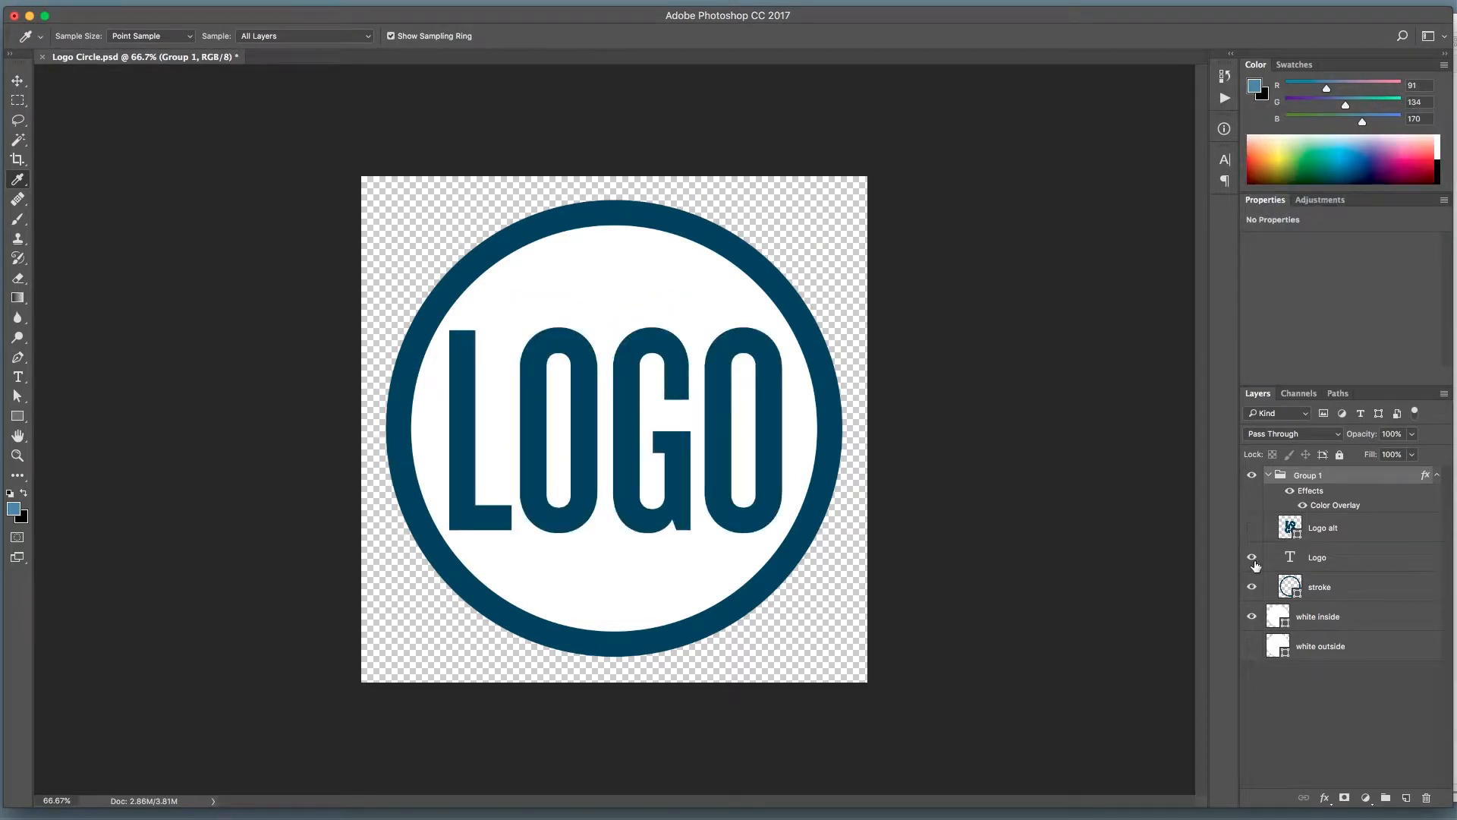
key(super+h)
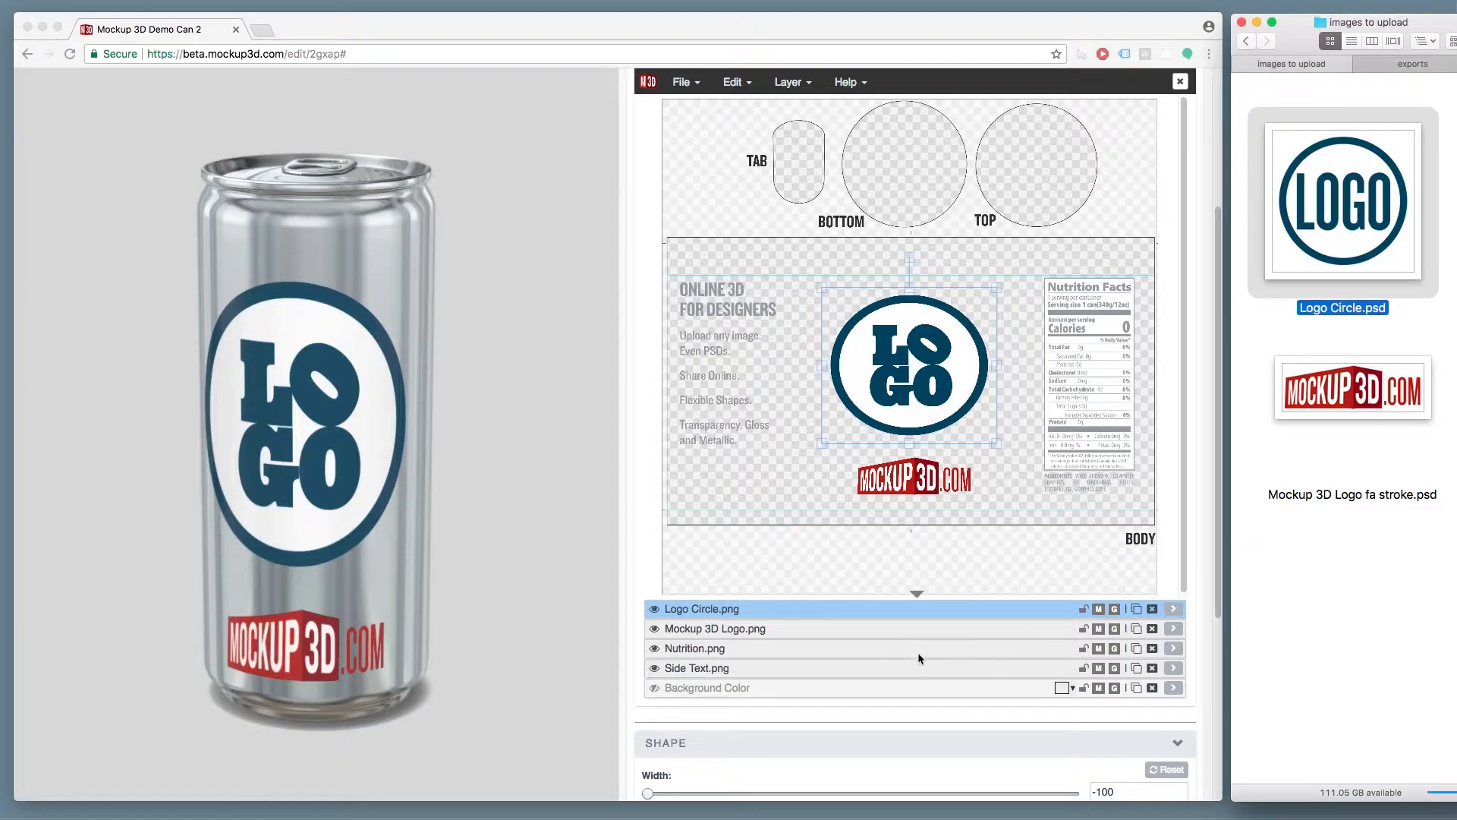
Step: Duplicate the Logo Circle layer, replace the copy's image with the updated Logo Circle.psd, and leave only the copy visible
click(1139, 611)
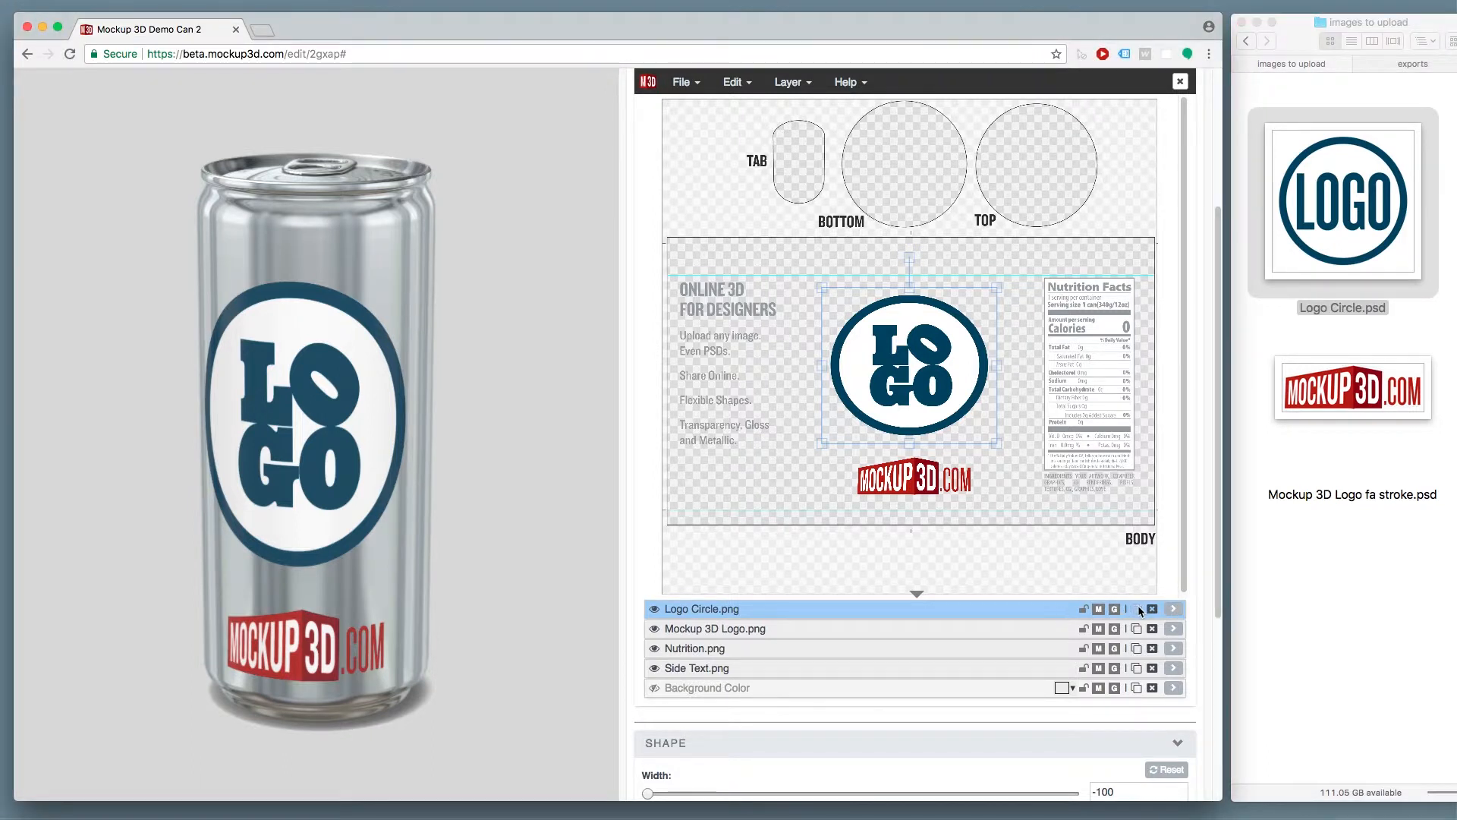
click(1137, 609)
drag(1358, 213, 951, 611)
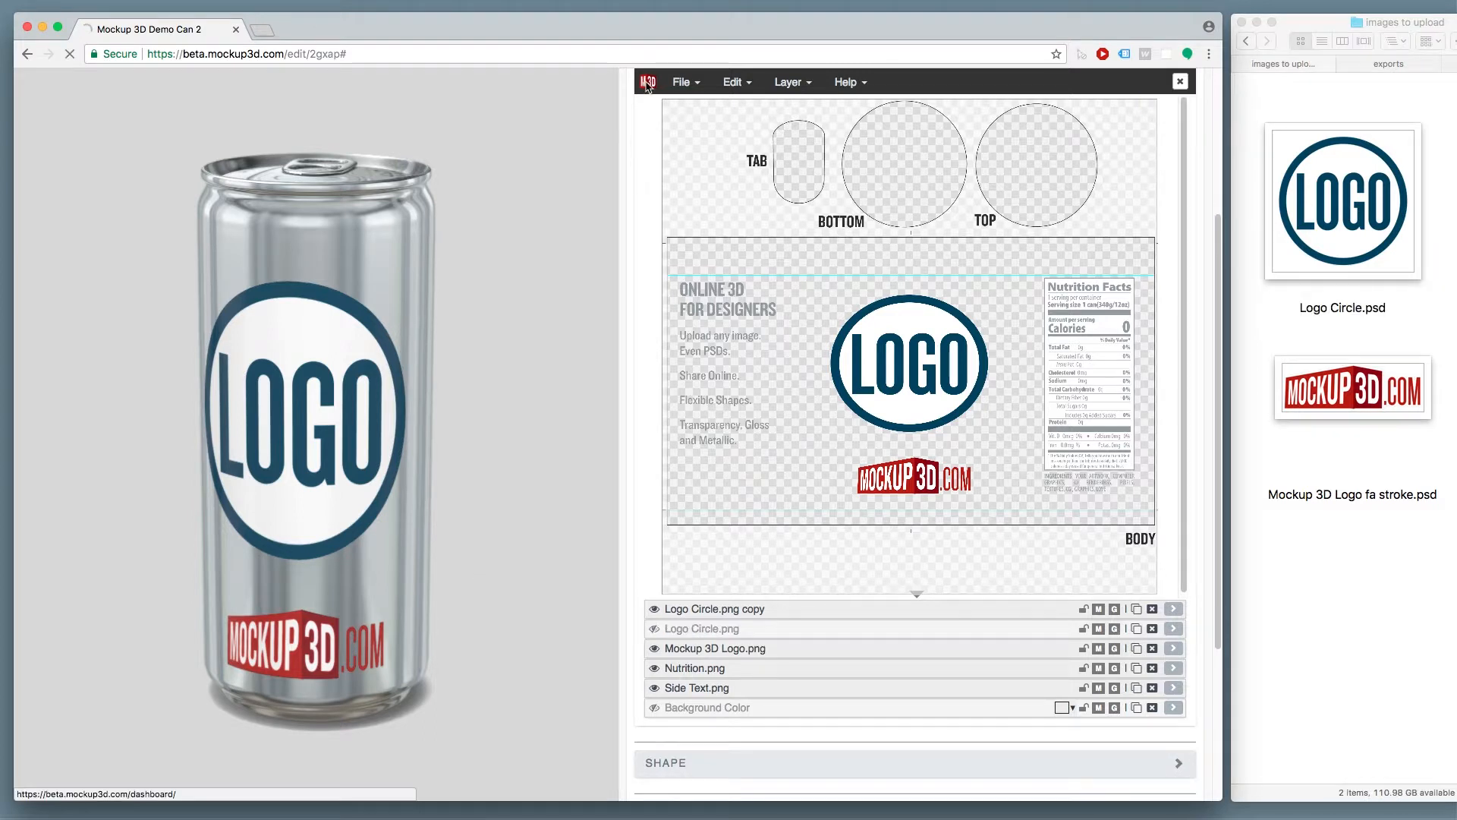
Step: Open the Demo Bag scene from the dashboard and add Trans-parency.psd from the Presentation Images folder to it
click(648, 81)
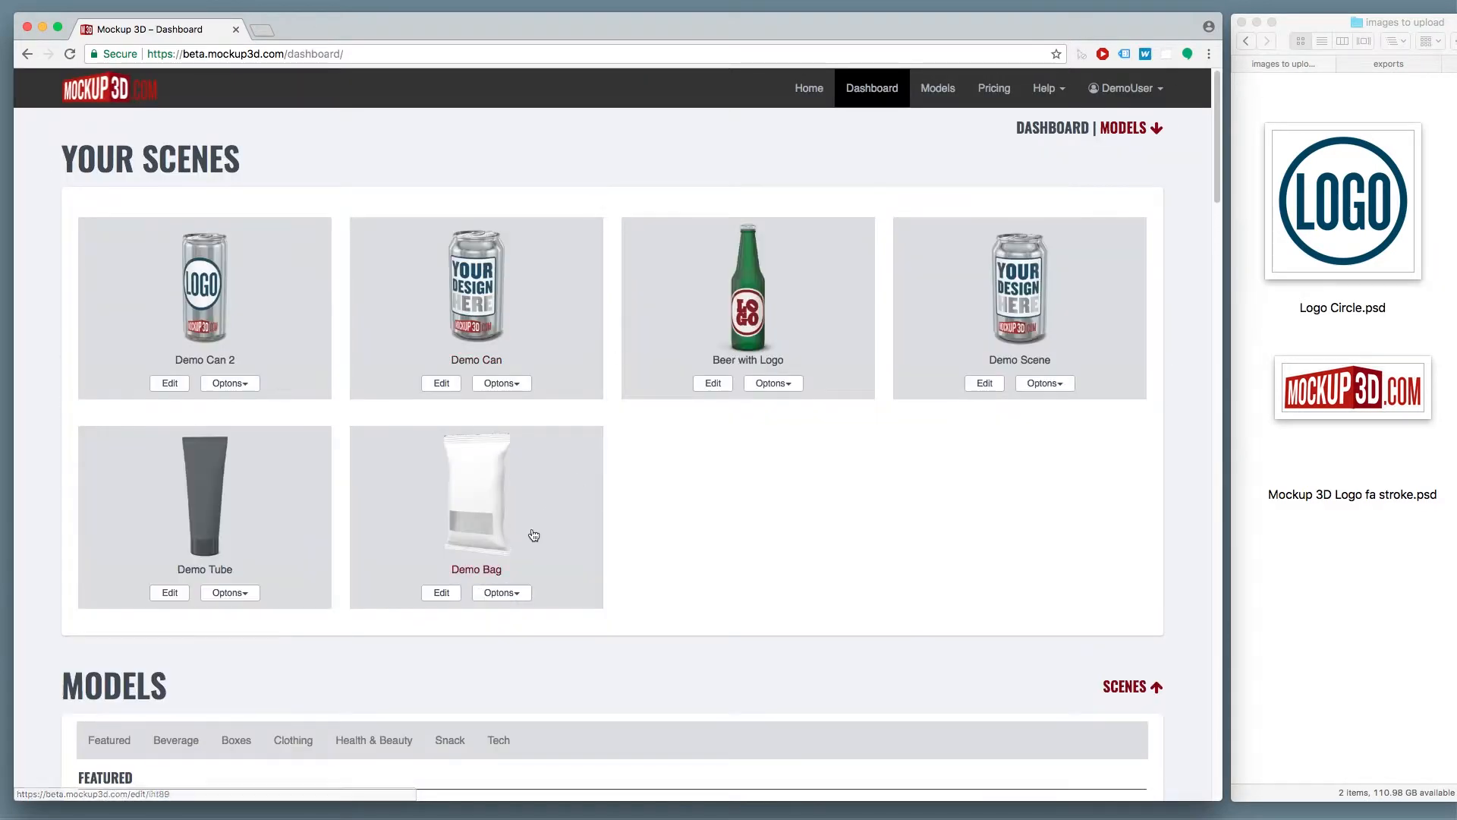
click(505, 515)
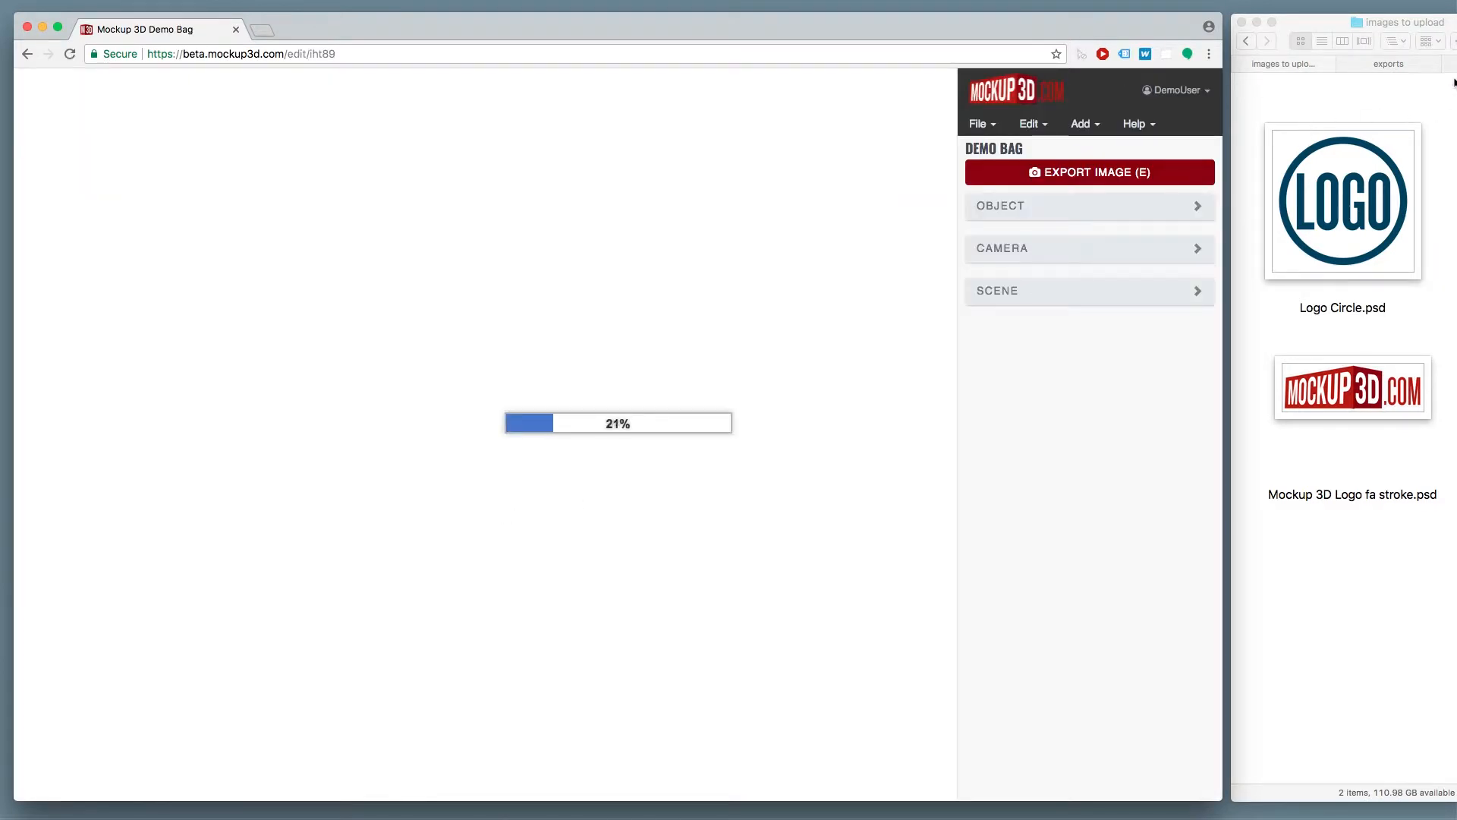
click(1450, 64)
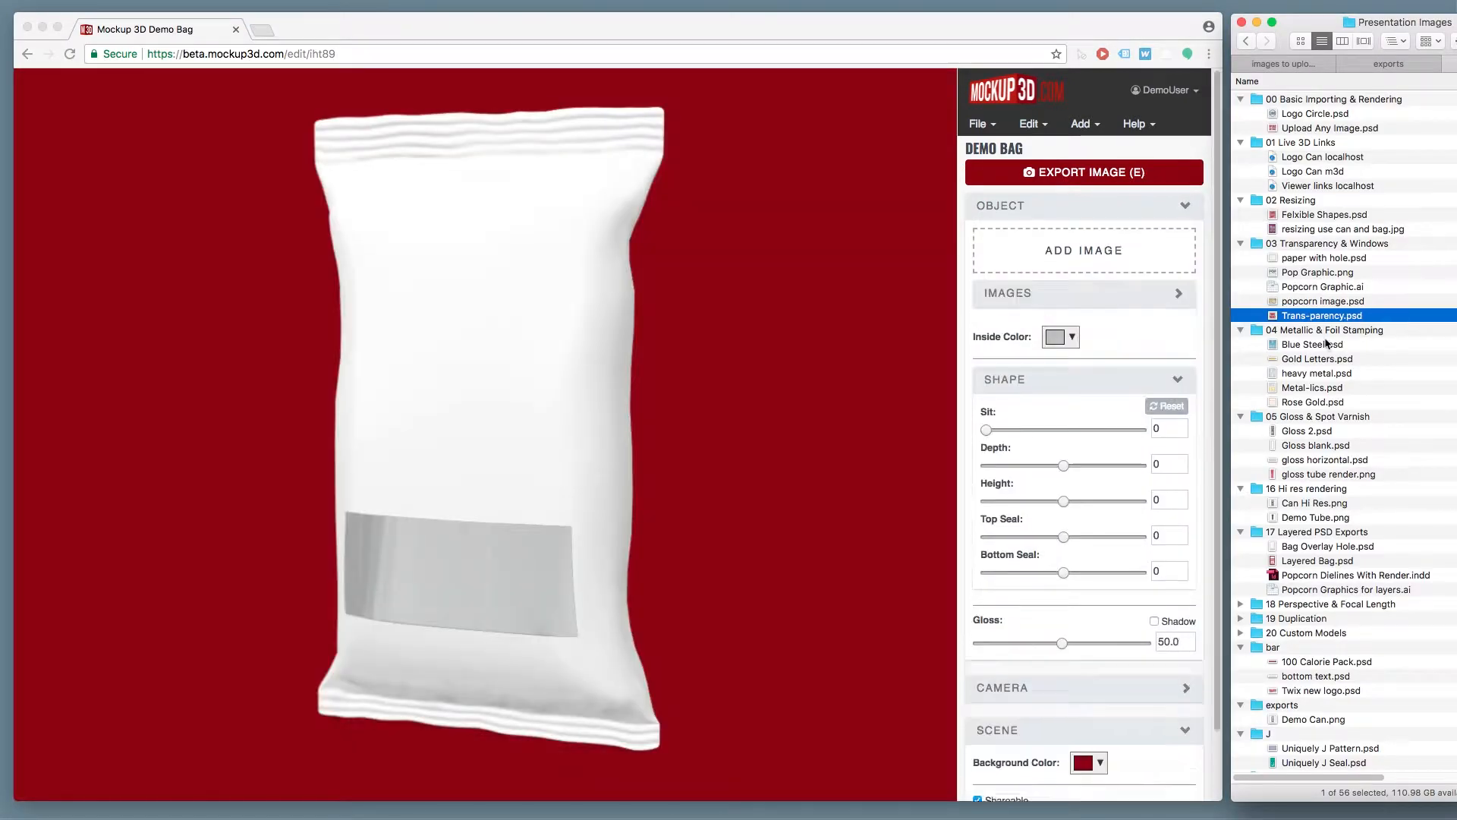
drag(1336, 323, 1111, 252)
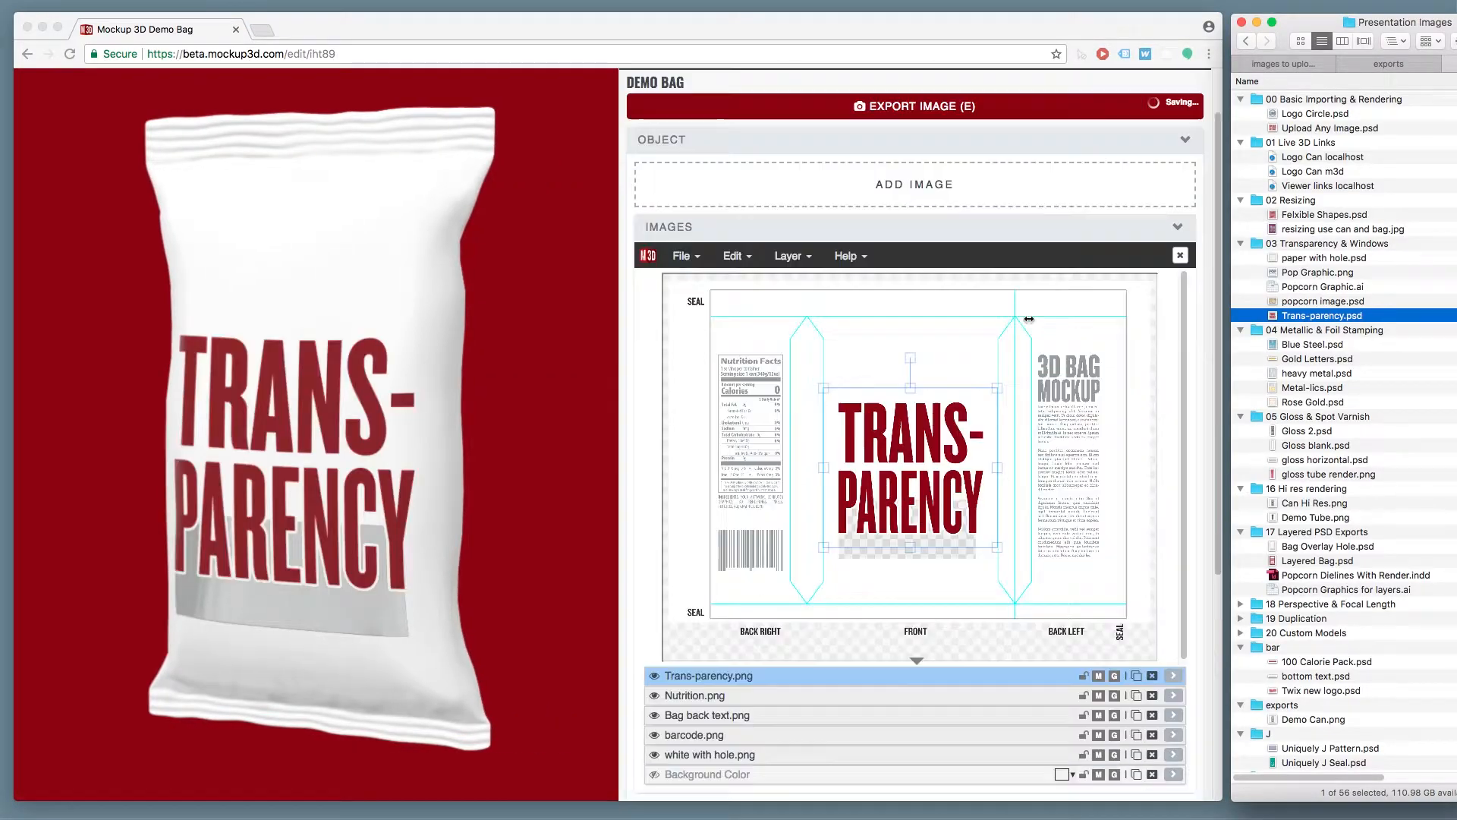
Step: Move the Trans-parency image up on the bag's front panel and scale it down to fit above the transparent window
click(932, 297)
drag(929, 297, 927, 269)
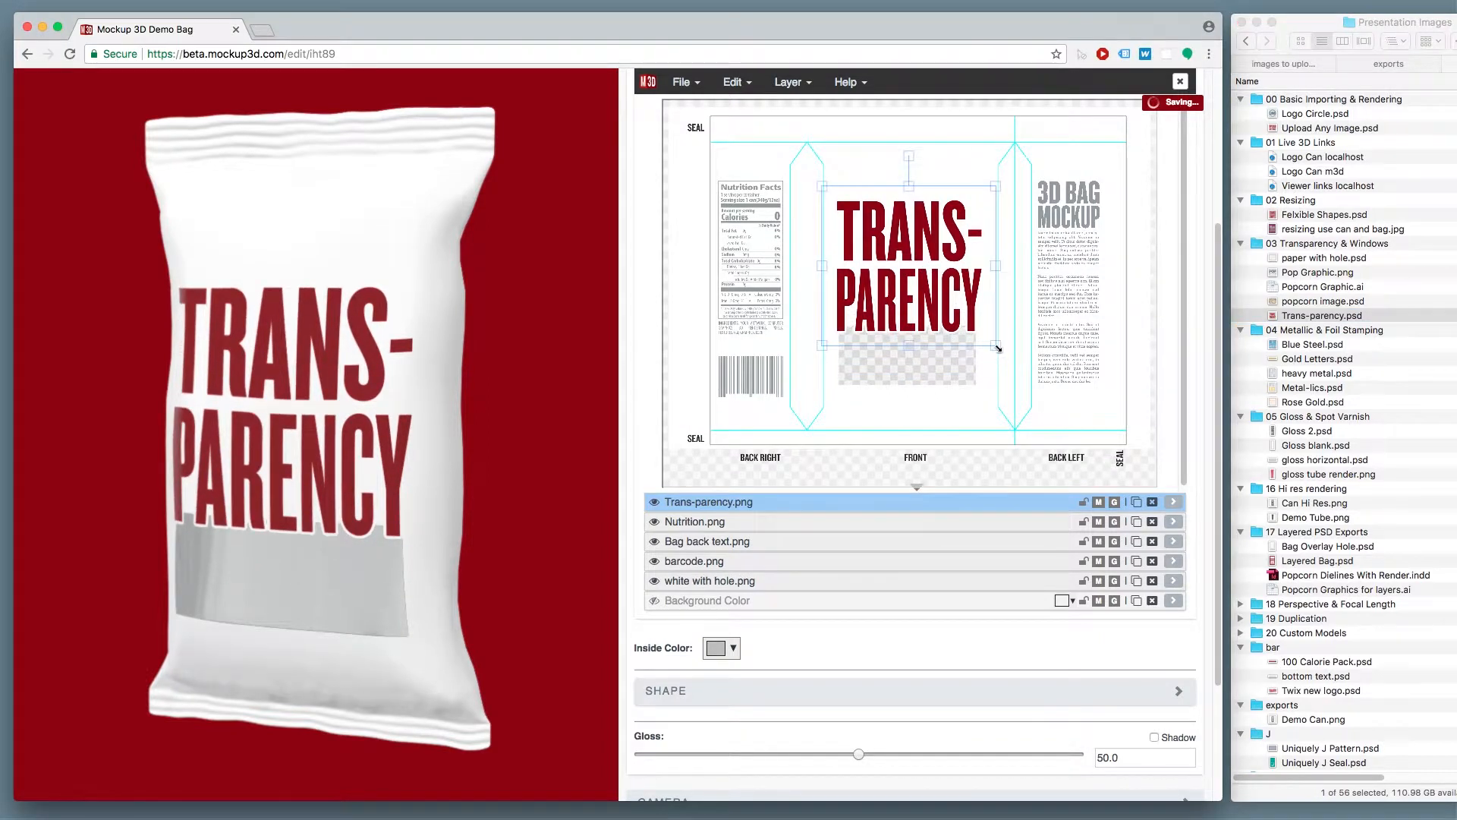
drag(998, 348, 960, 276)
drag(341, 469, 246, 447)
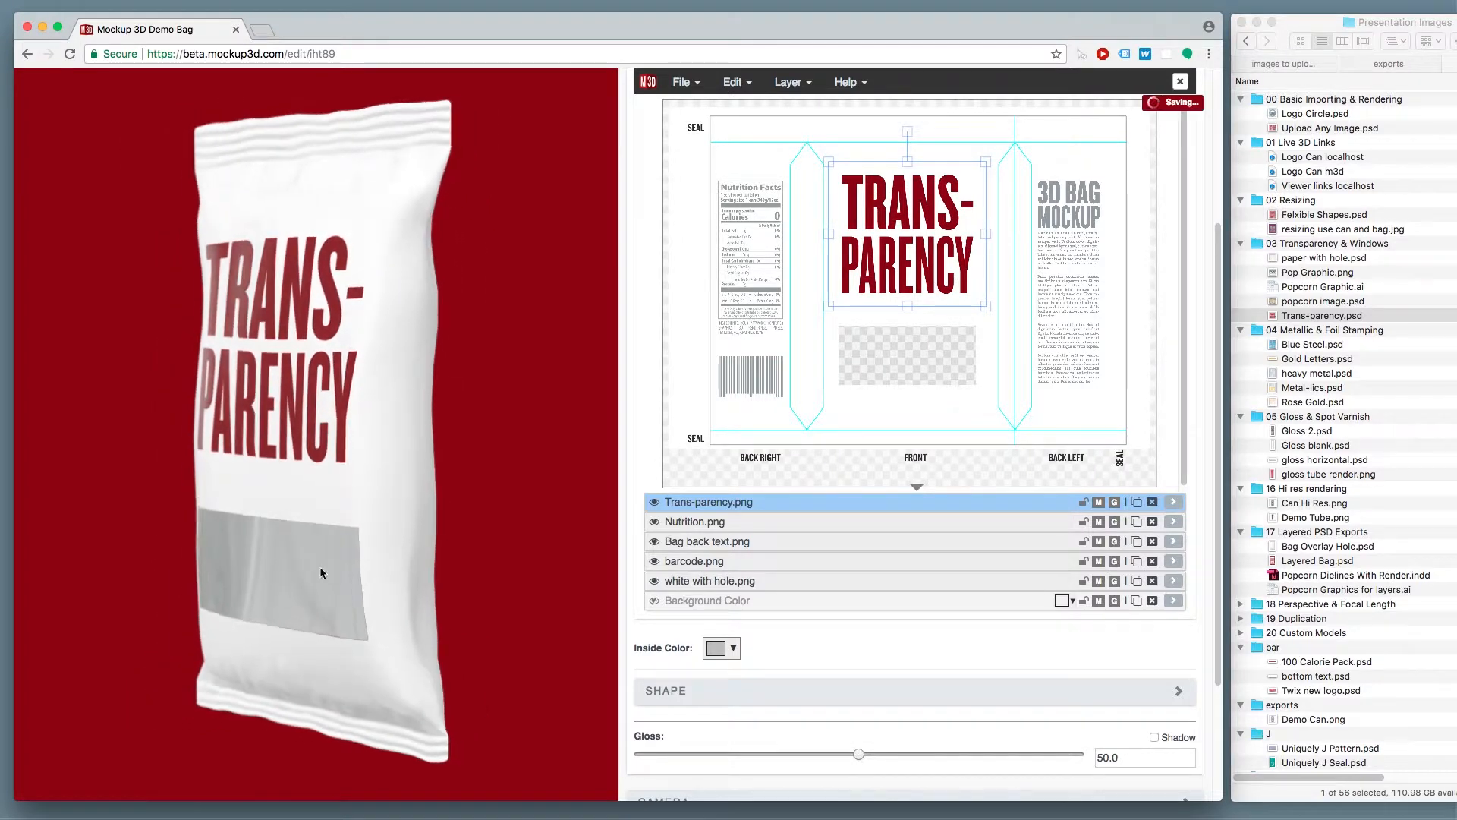
drag(308, 562, 368, 544)
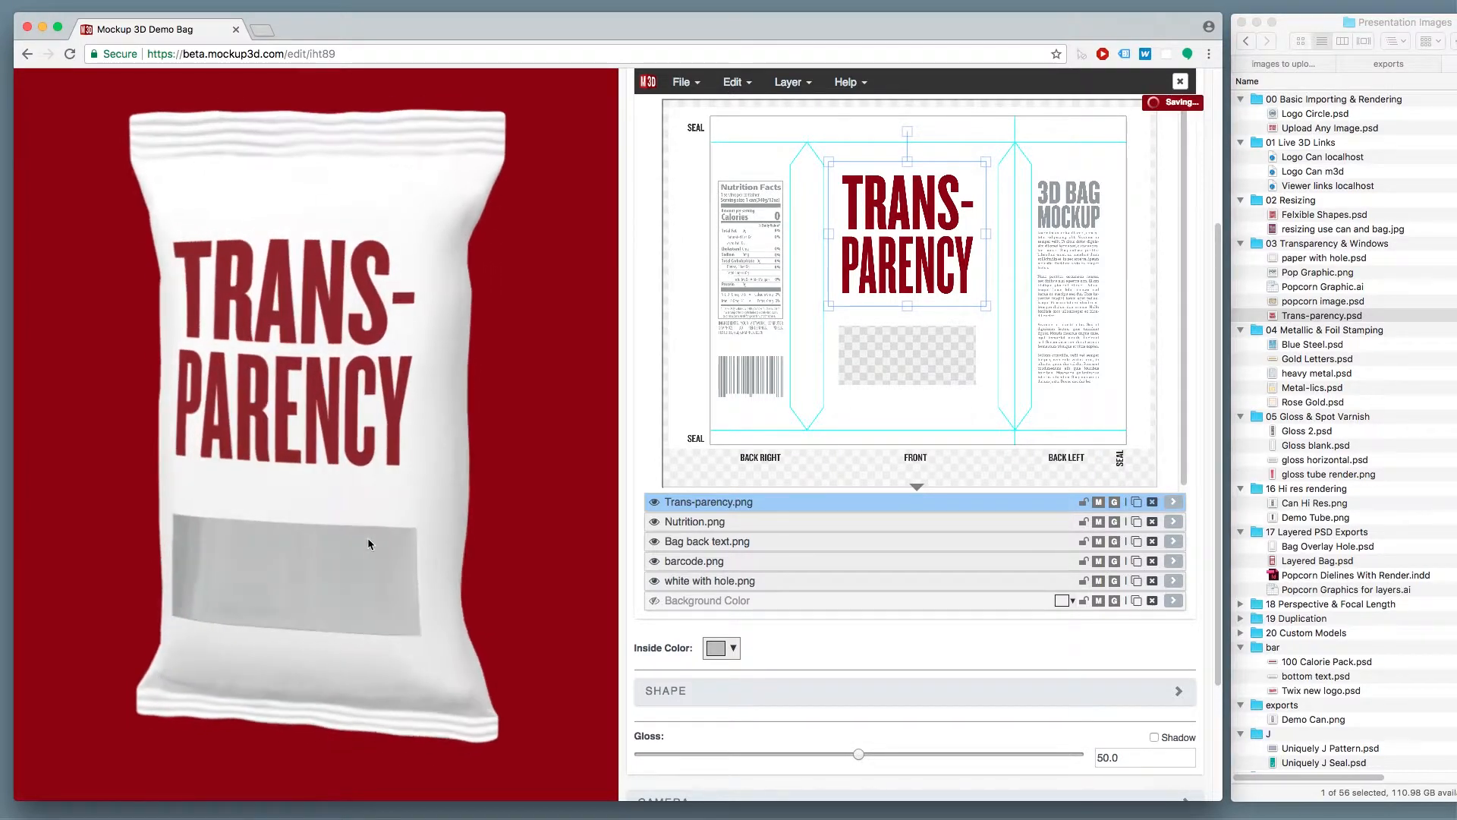
Step: Resize and reposition the white with hole layer to shift the bag's transparent window slightly, and check it on the rotated bag
mouse_move(879, 418)
mouse_down()
mouse_move(866, 417)
mouse_move(998, 406)
mouse_move(882, 415)
mouse_up()
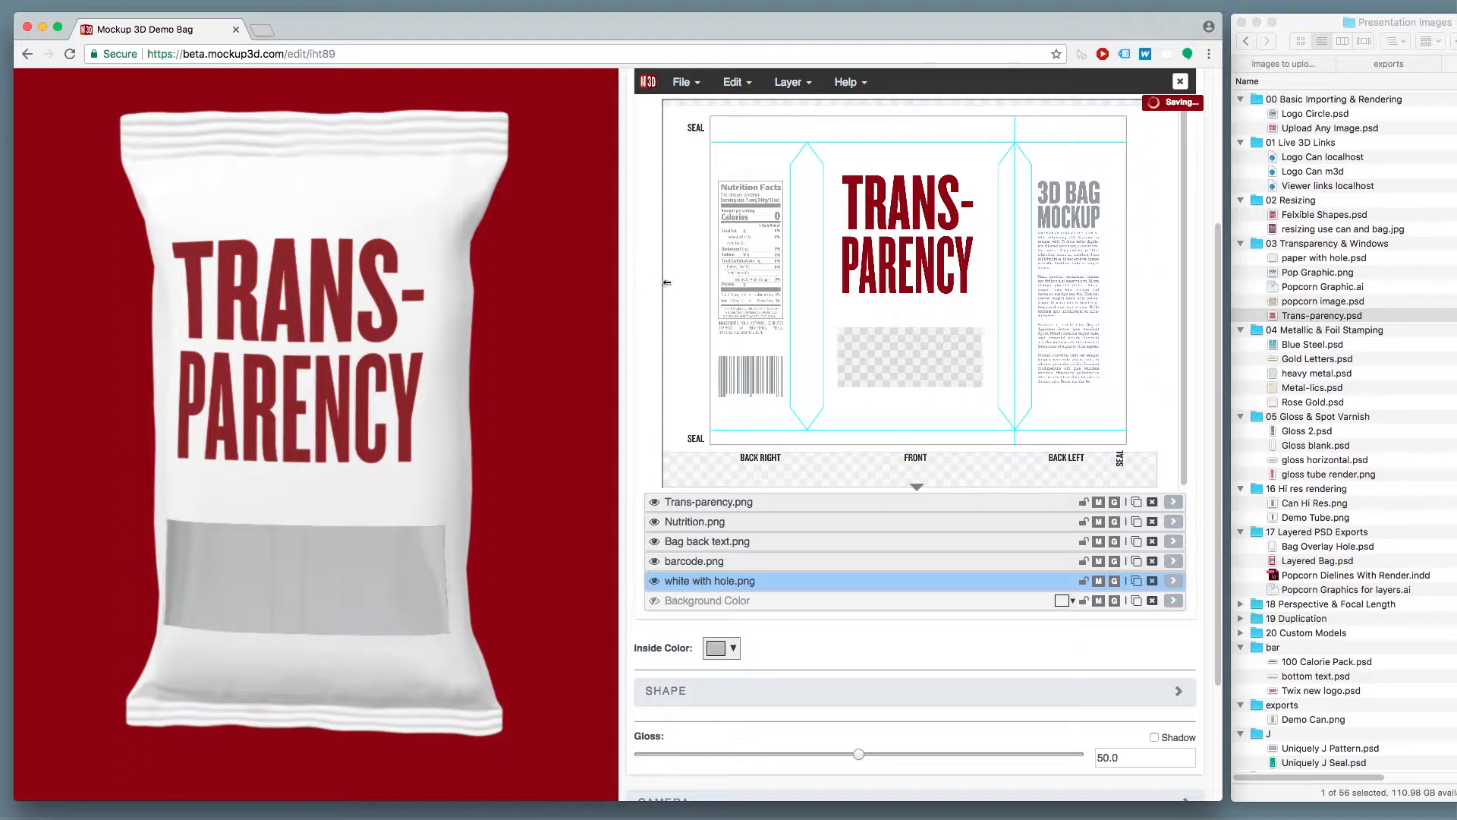
mouse_move(878, 372)
mouse_down()
mouse_move(932, 394)
mouse_move(964, 387)
mouse_move(862, 377)
mouse_up()
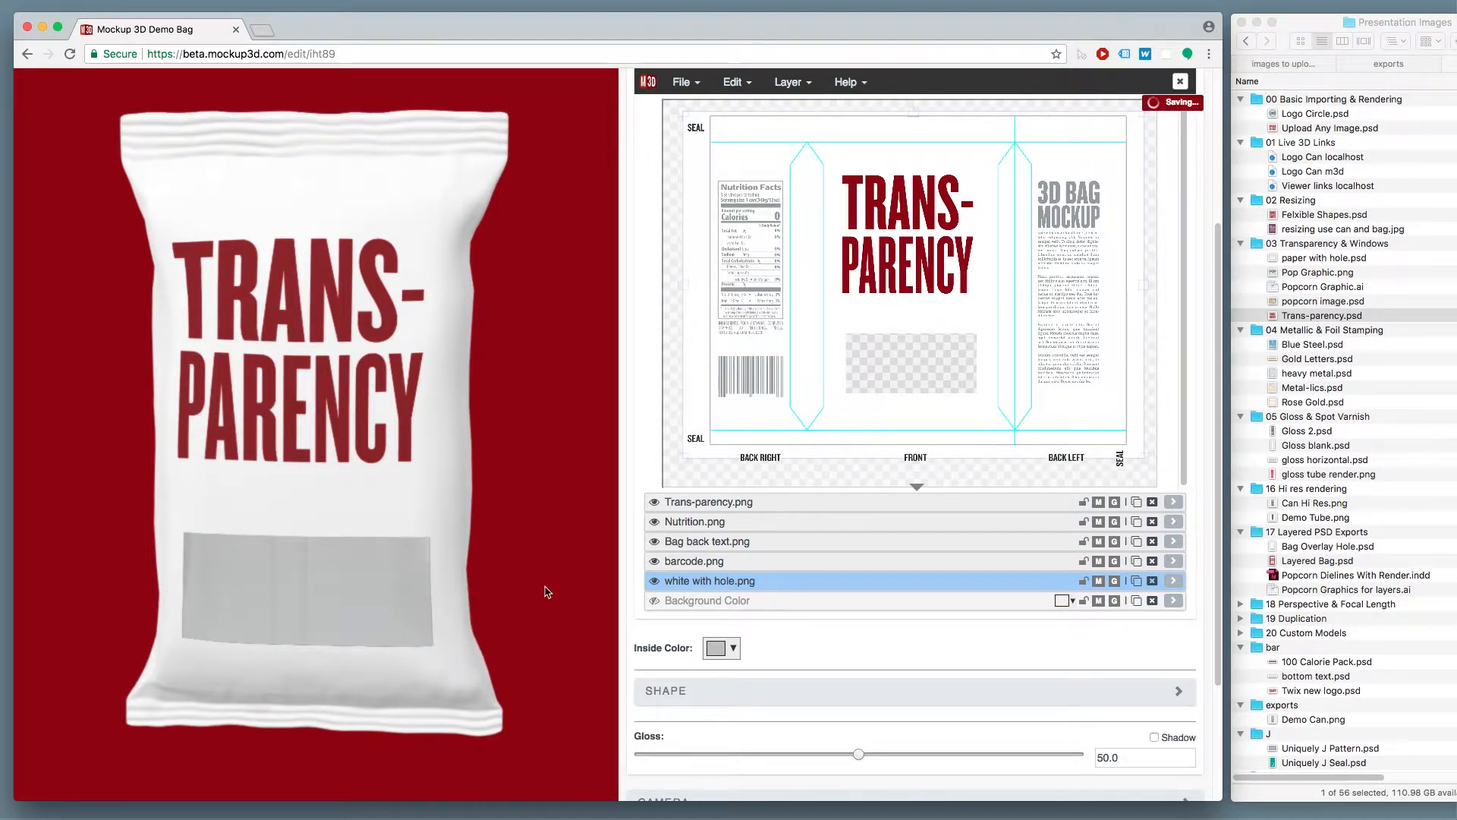
drag(522, 586, 503, 401)
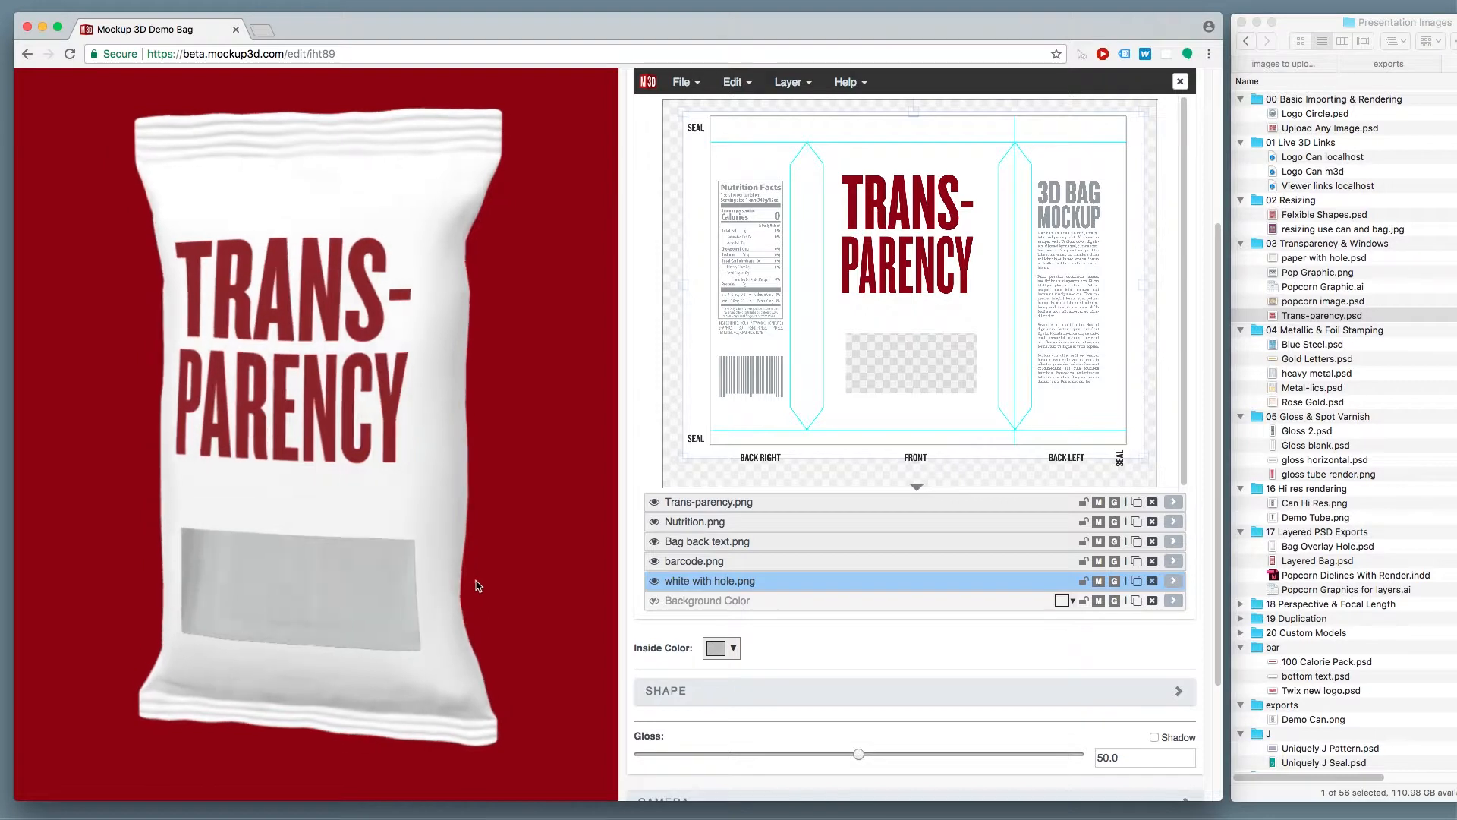
Step: Hide the white with hole layer, then nudge the nutrition and back text images slightly while checking the rotated bag
click(916, 415)
key(super+z)
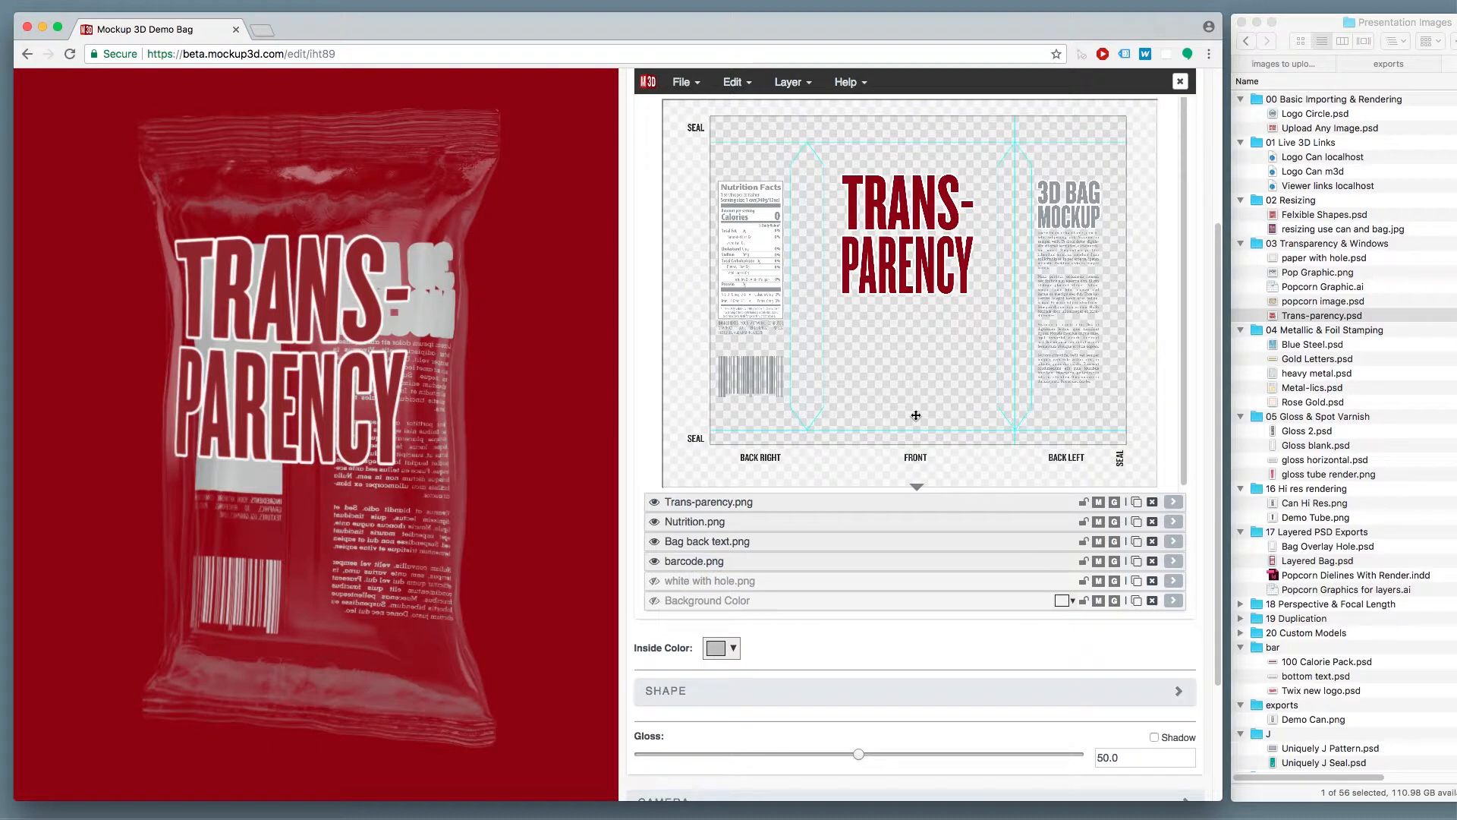
drag(559, 451, 543, 425)
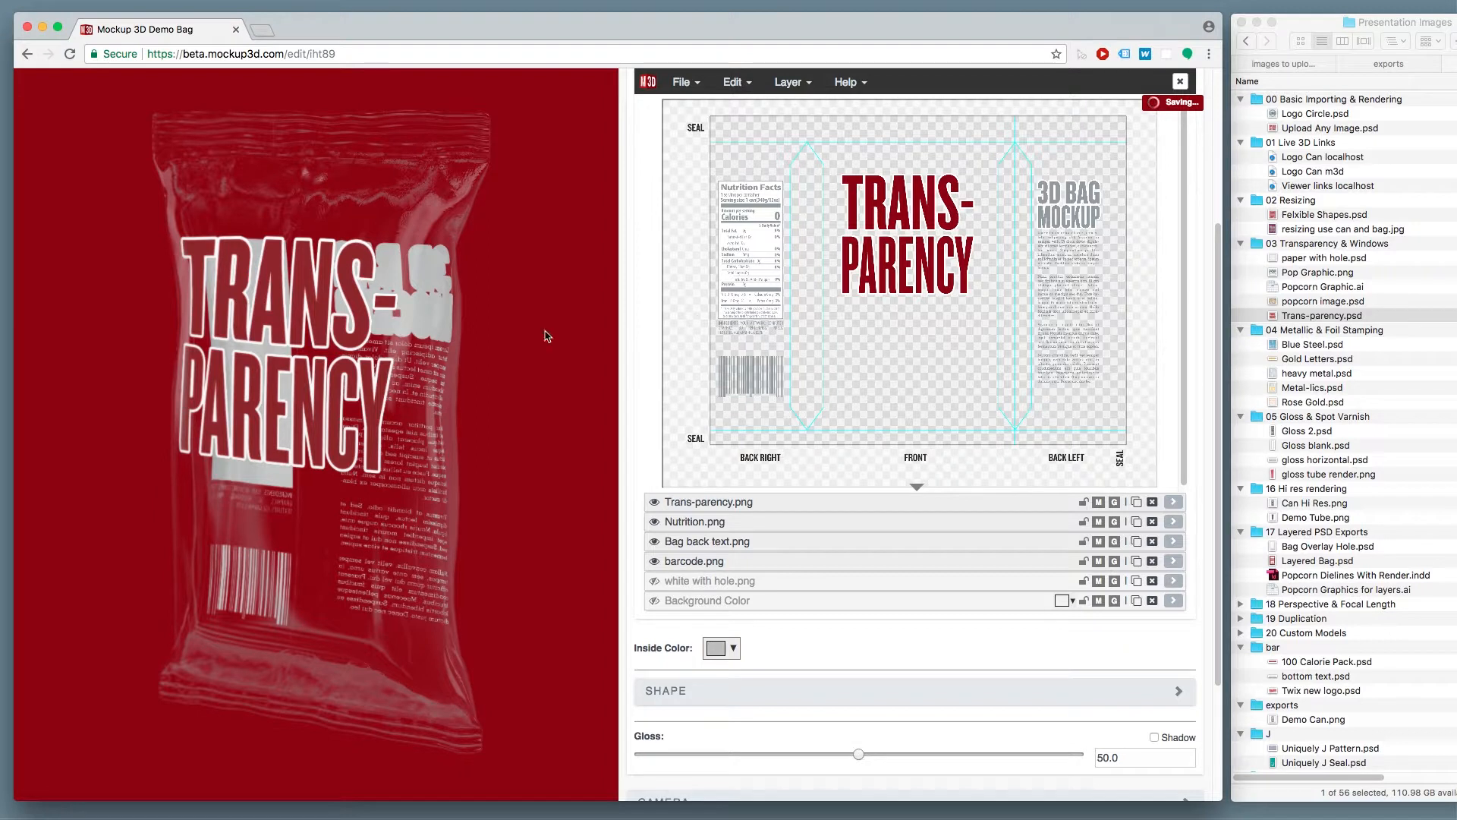
drag(527, 381, 442, 452)
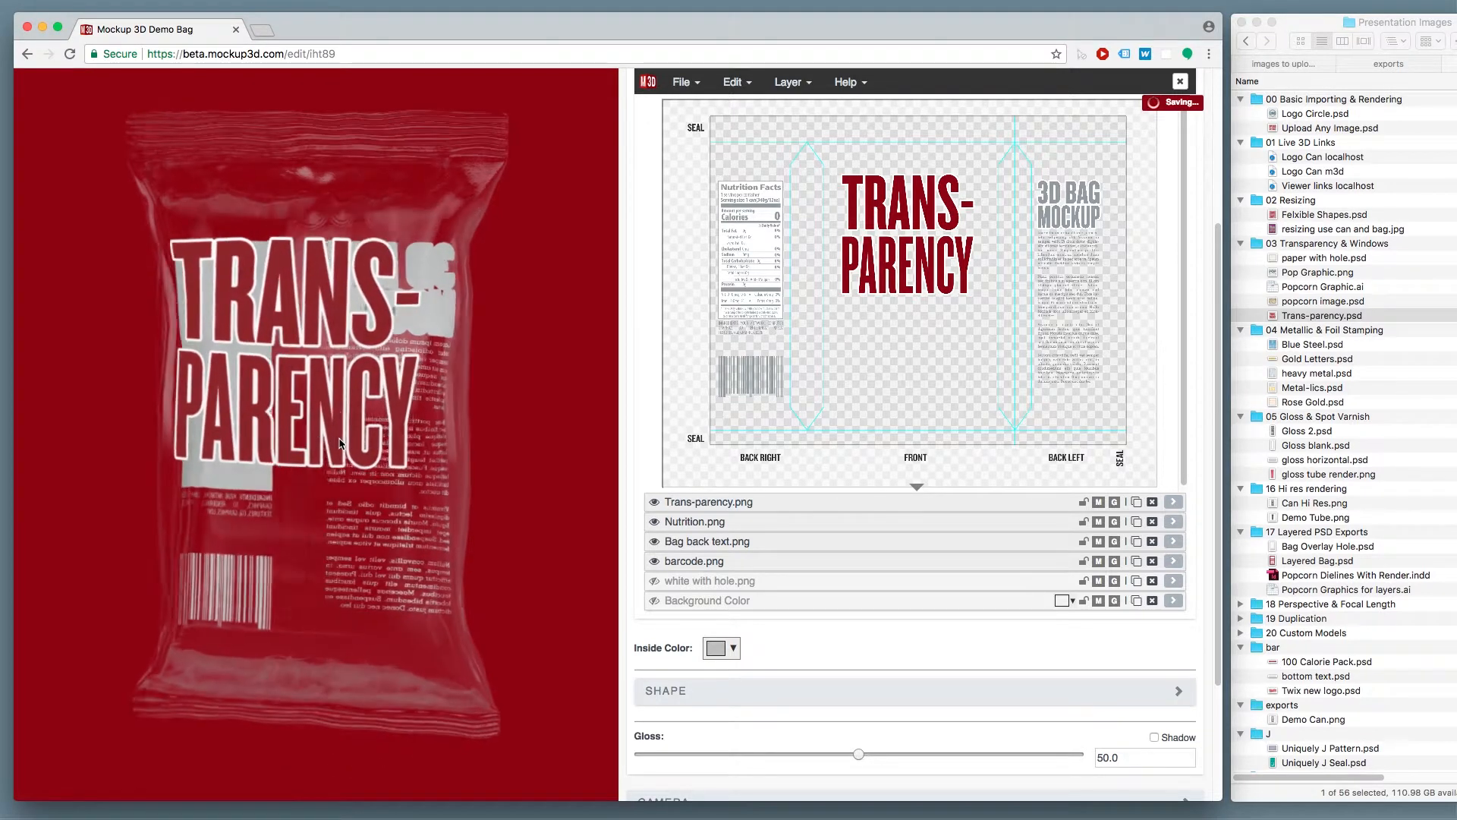
drag(746, 289, 750, 292)
drag(1068, 284, 1071, 286)
drag(529, 404, 395, 404)
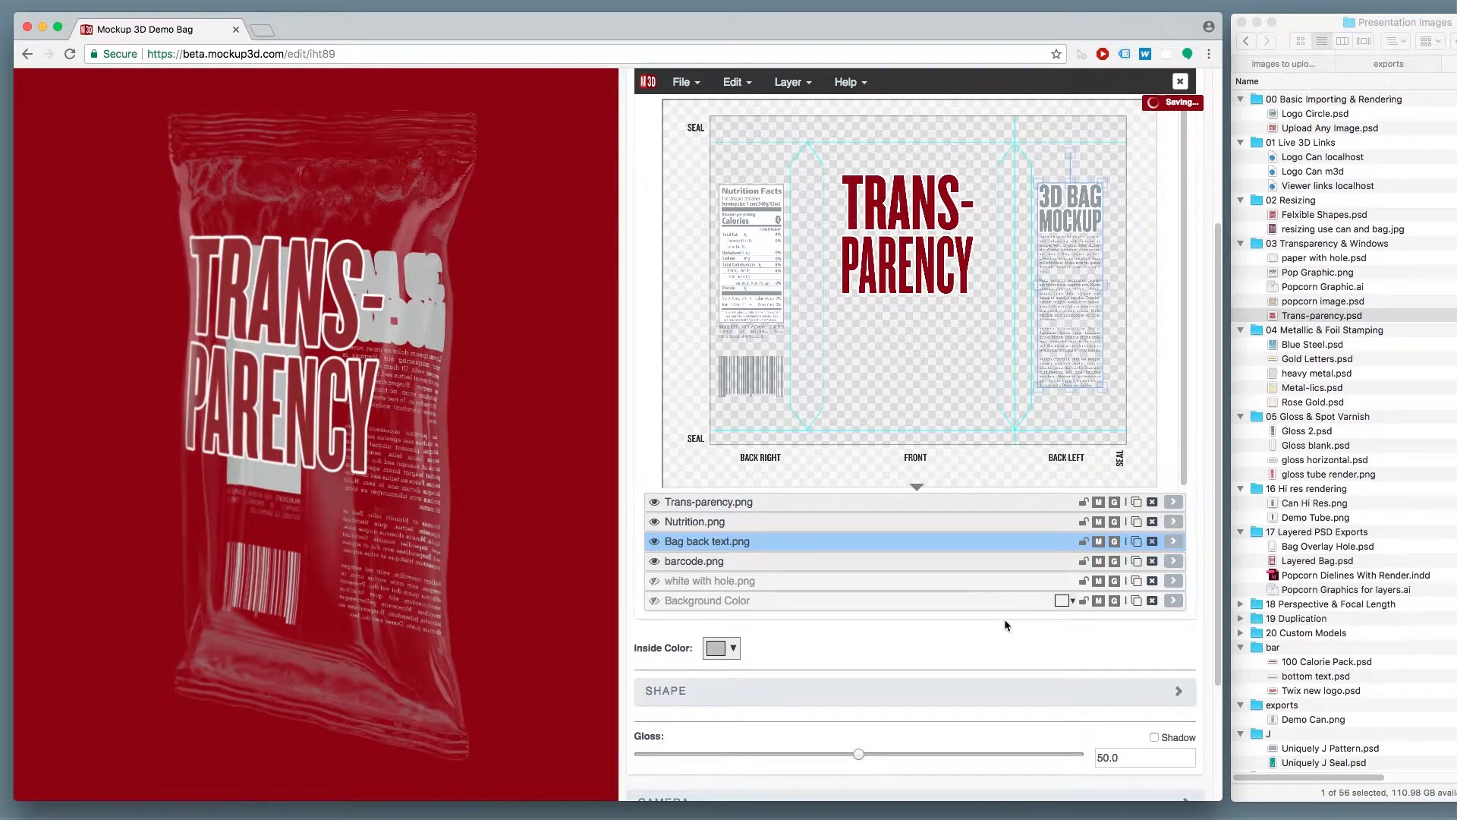
Step: Open the scene's background color choices and inspect the transparent bag from several angles
scroll(1005, 618, down, 3)
drag(390, 546, 463, 548)
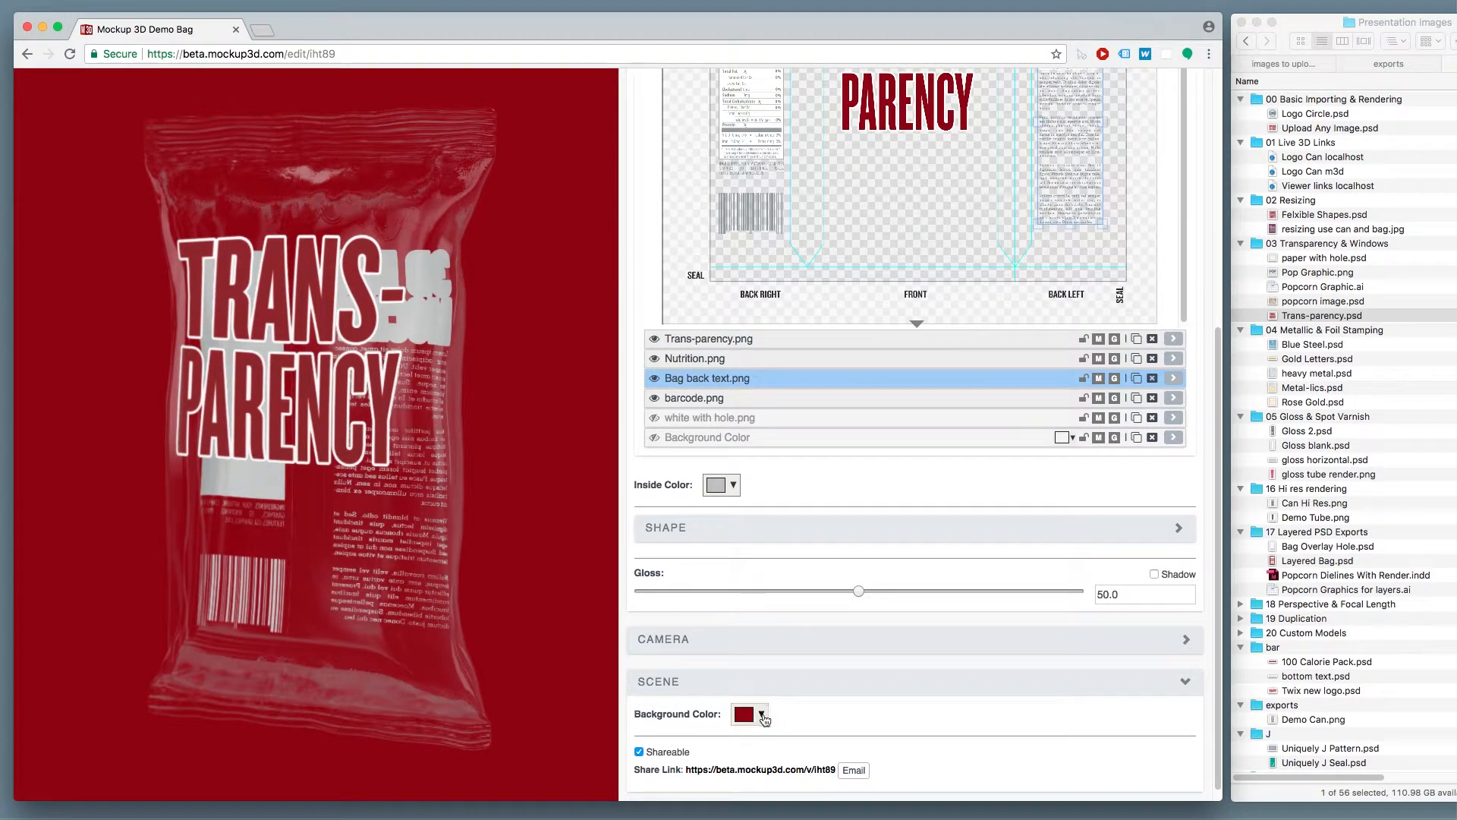
click(763, 716)
click(848, 683)
drag(451, 564, 379, 444)
drag(464, 328, 343, 298)
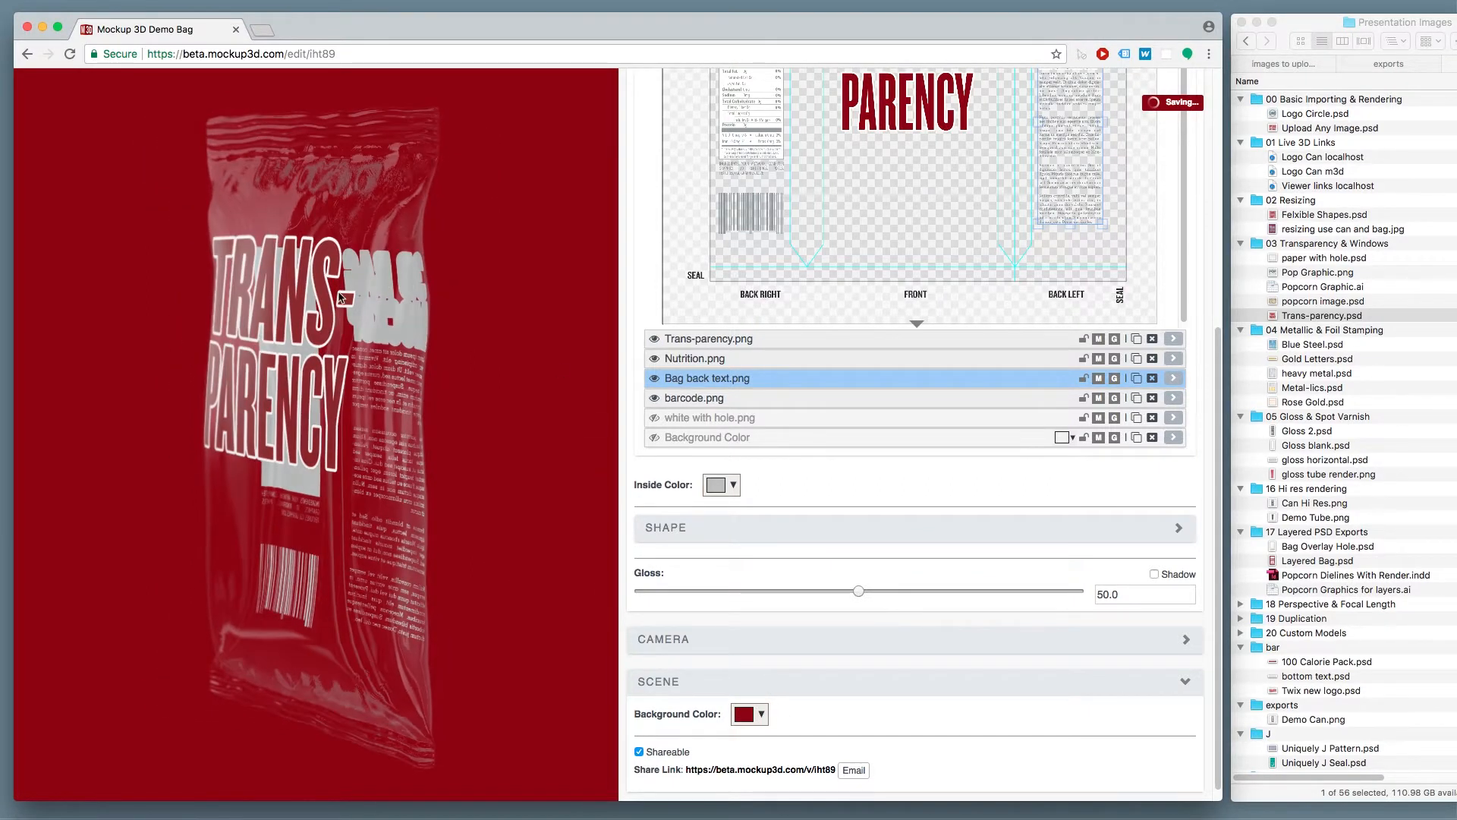
Step: Set the bag's inside color to #d5d5d5, then show the white with hole layer again and shift it slightly
click(733, 487)
mouse_move(714, 544)
mouse_down()
mouse_move(713, 562)
mouse_move(713, 529)
mouse_up()
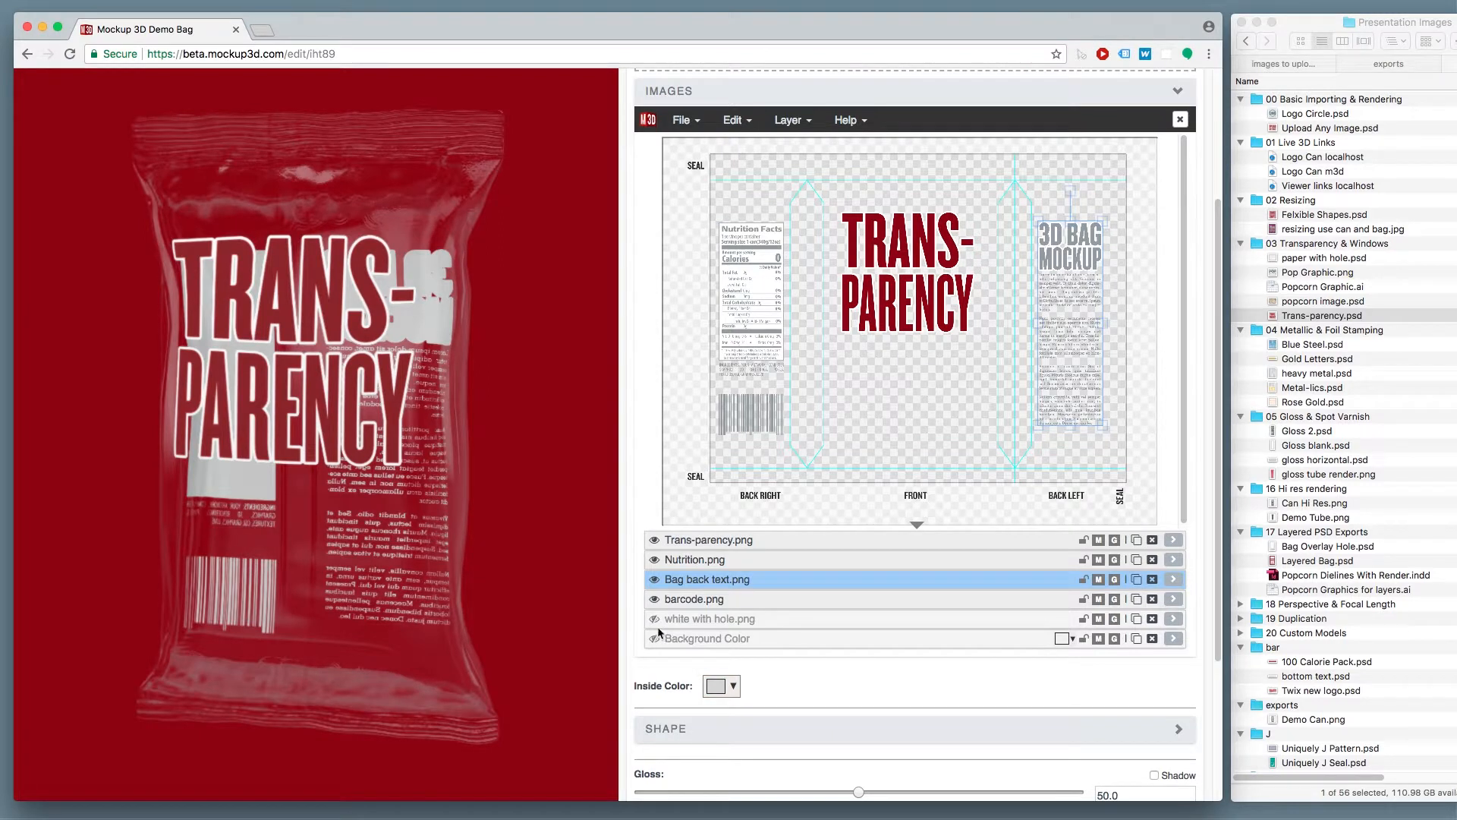
click(654, 620)
drag(850, 440, 845, 435)
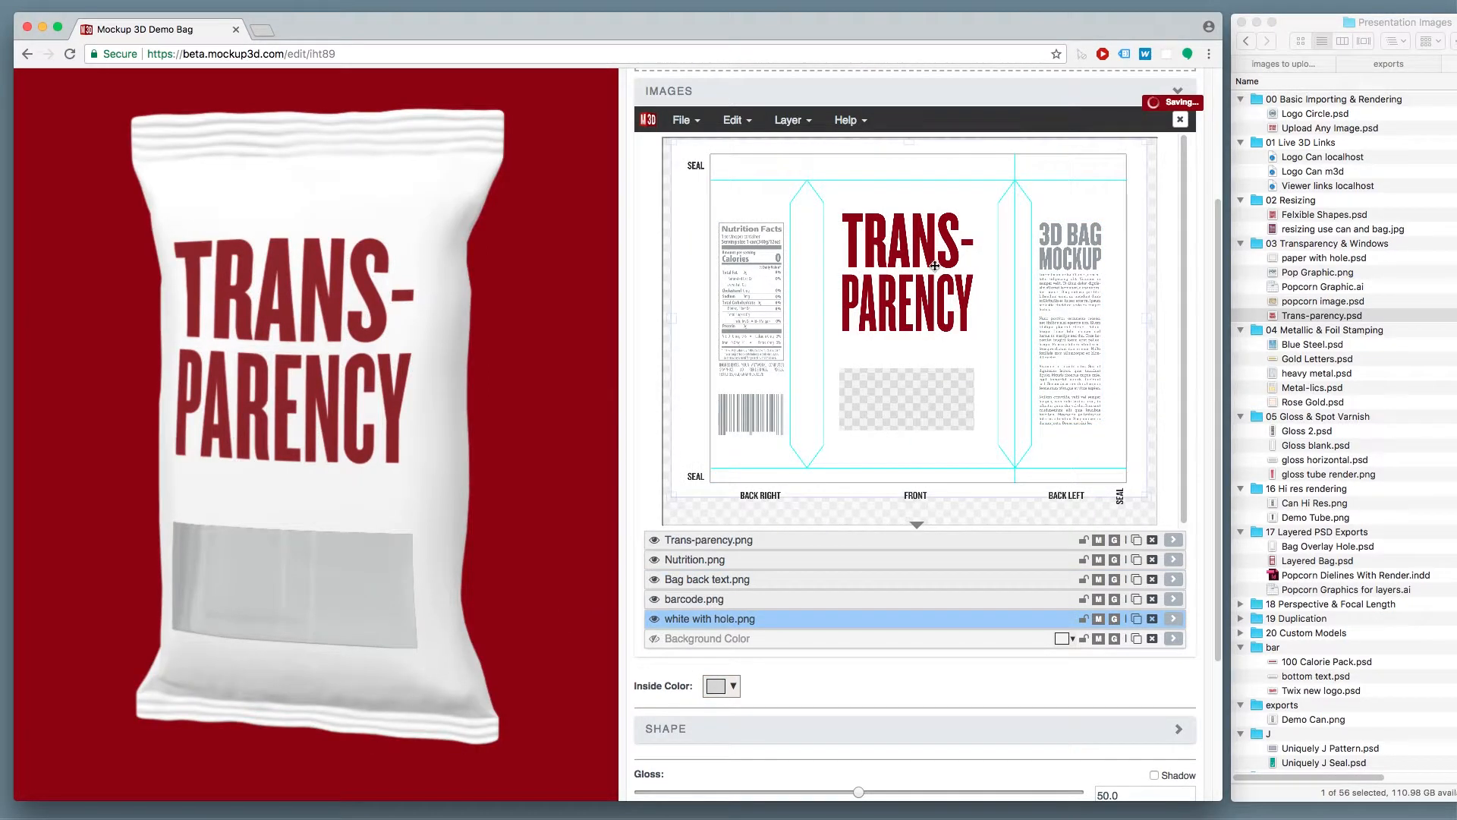
Step: Hide the Trans-parency layer and preview Popcorn Graphic.ai from the 03 Transparency & Windows folder
click(869, 242)
click(655, 539)
click(1324, 316)
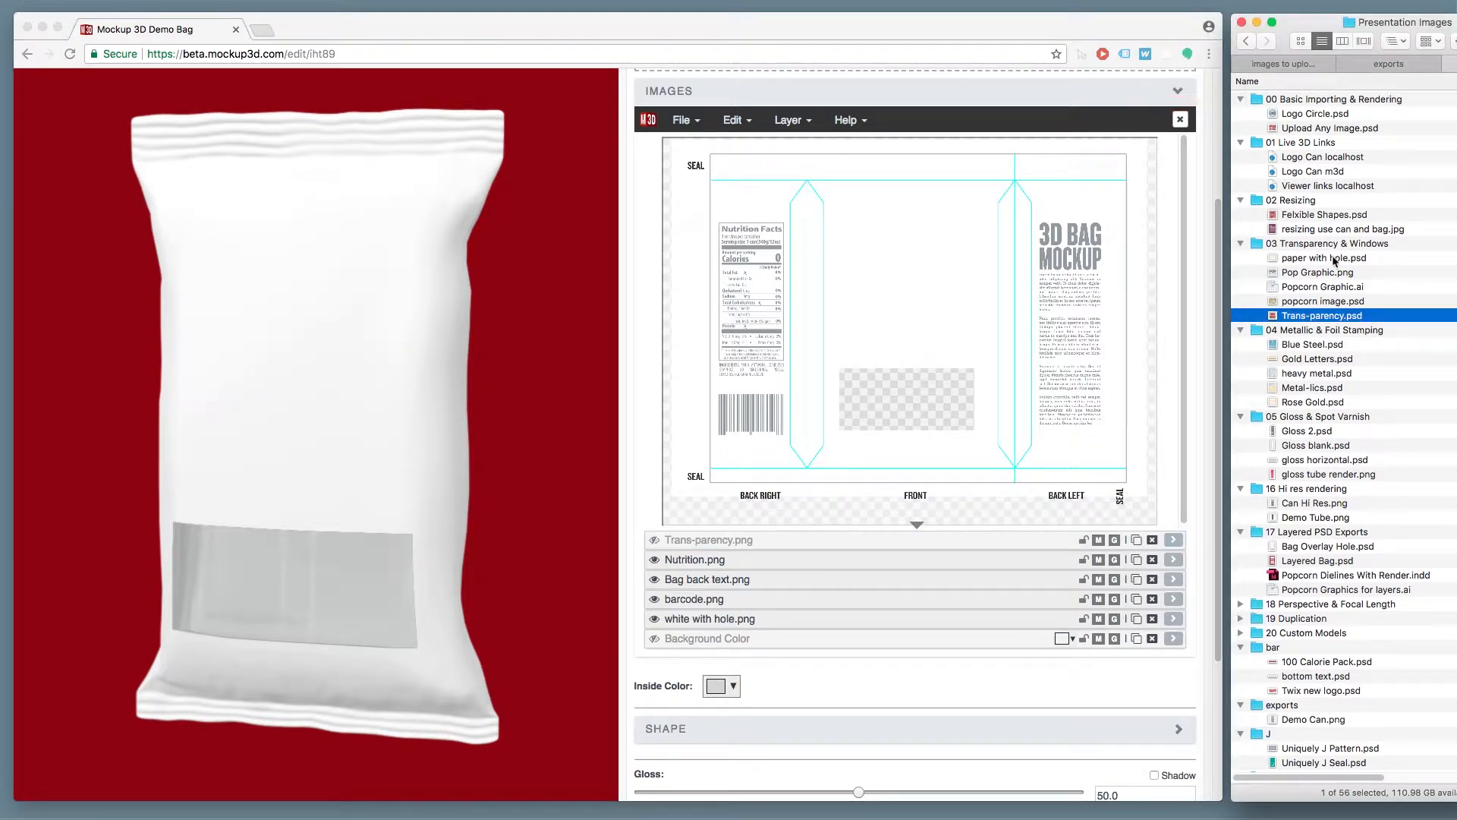
click(1338, 289)
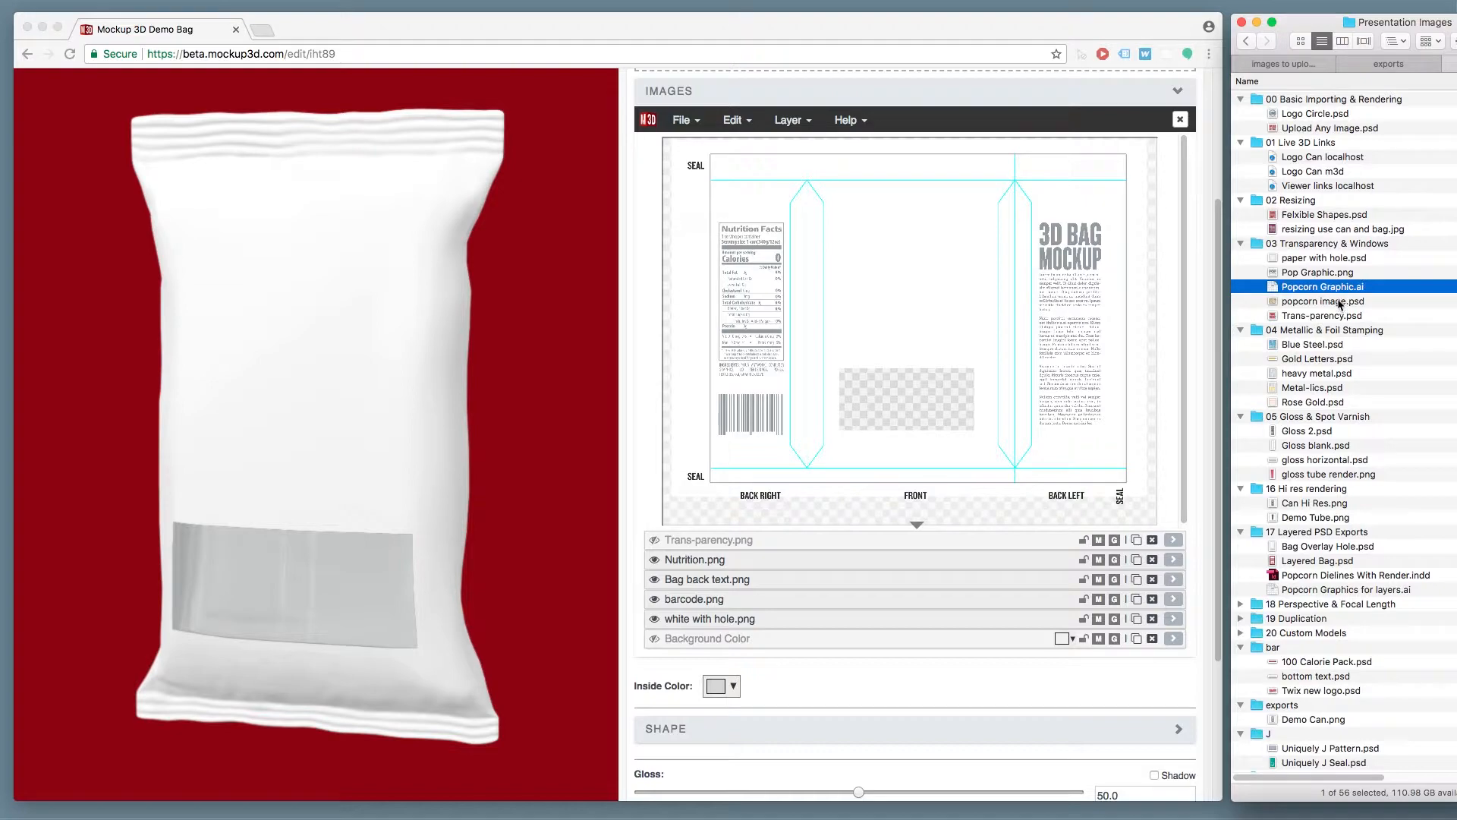
key(space)
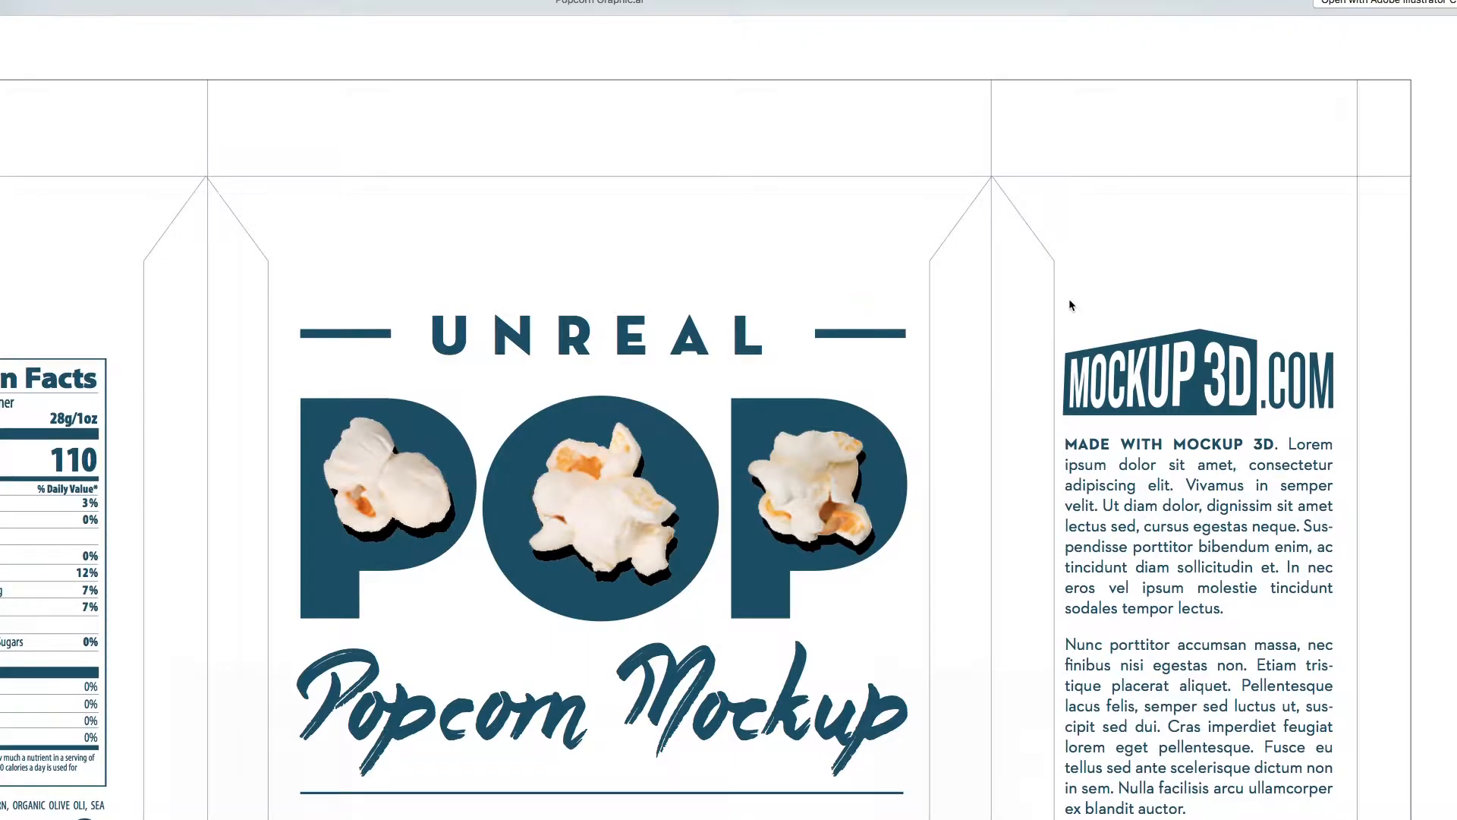
key(space)
click(1362, 303)
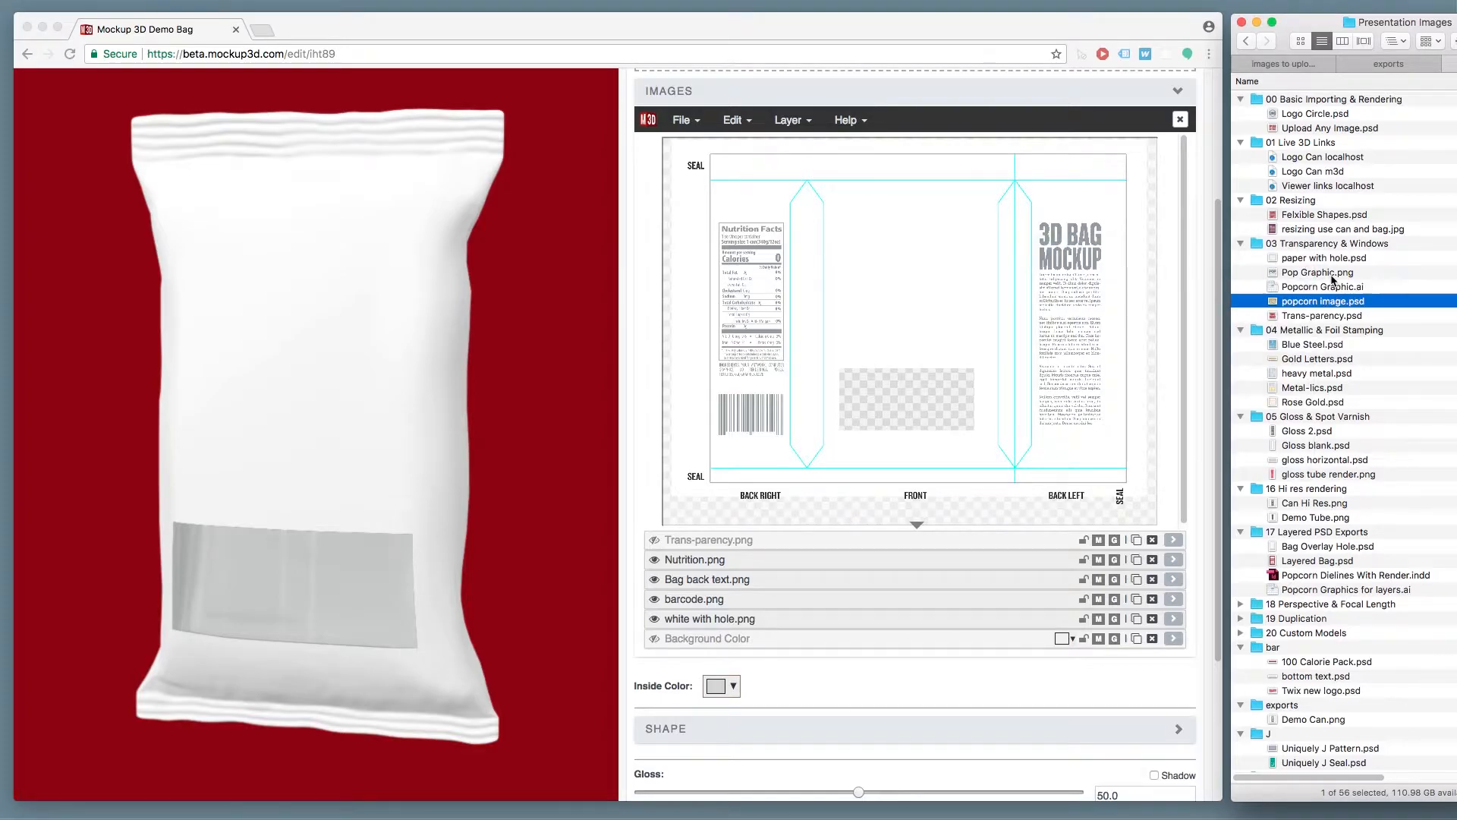
Step: Add Pop Graphic.png to the bag's front panel and scale and position it to fit above the transparent window
drag(1334, 279, 928, 242)
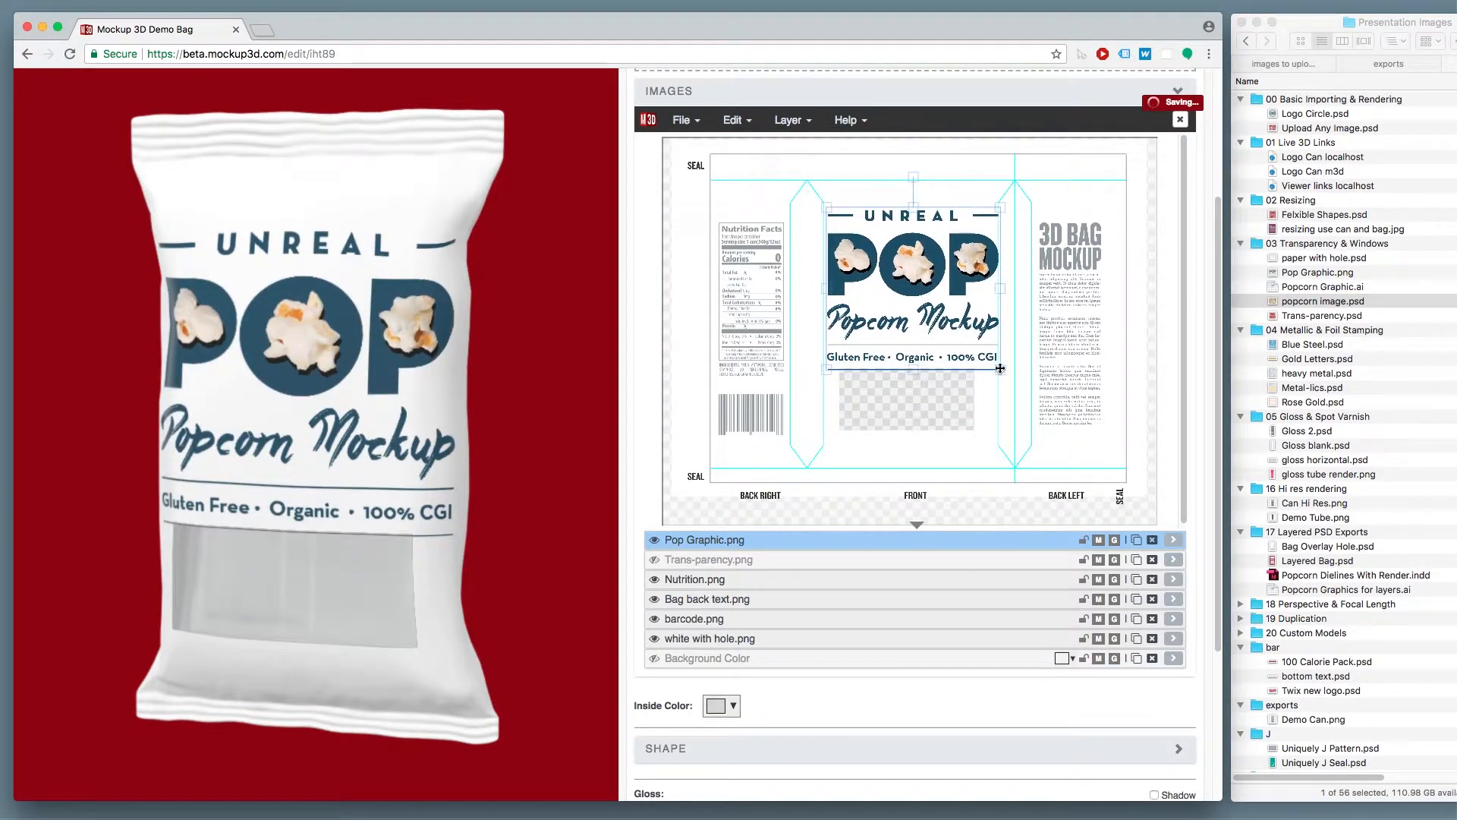
drag(1002, 369, 985, 355)
drag(885, 317, 872, 318)
click(907, 434)
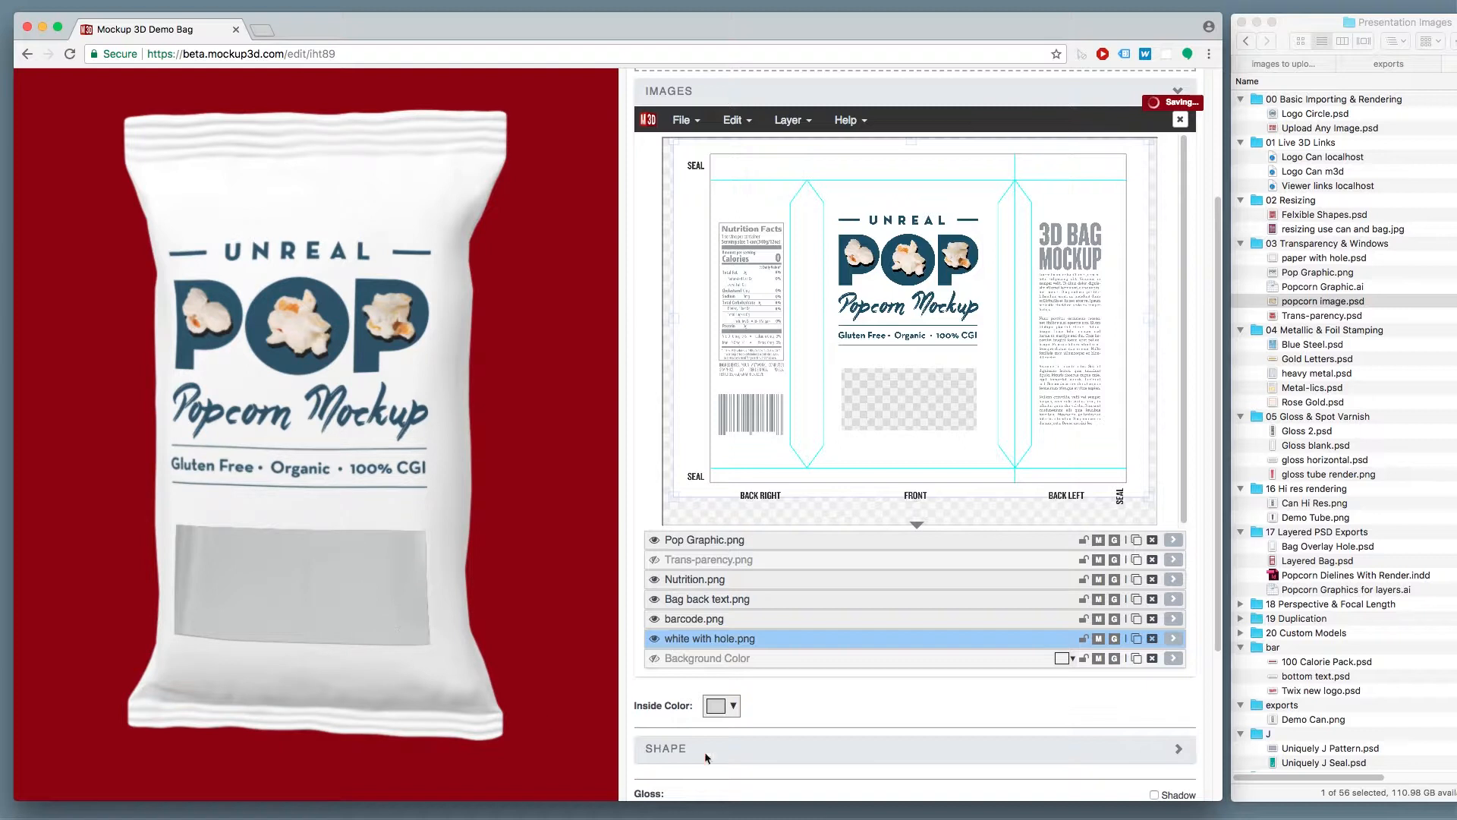
Step: Make the bag's inside color fully transparent, rgba(184, 184, 184, 0), and turn the bag slightly
scroll(835, 681, down, 1)
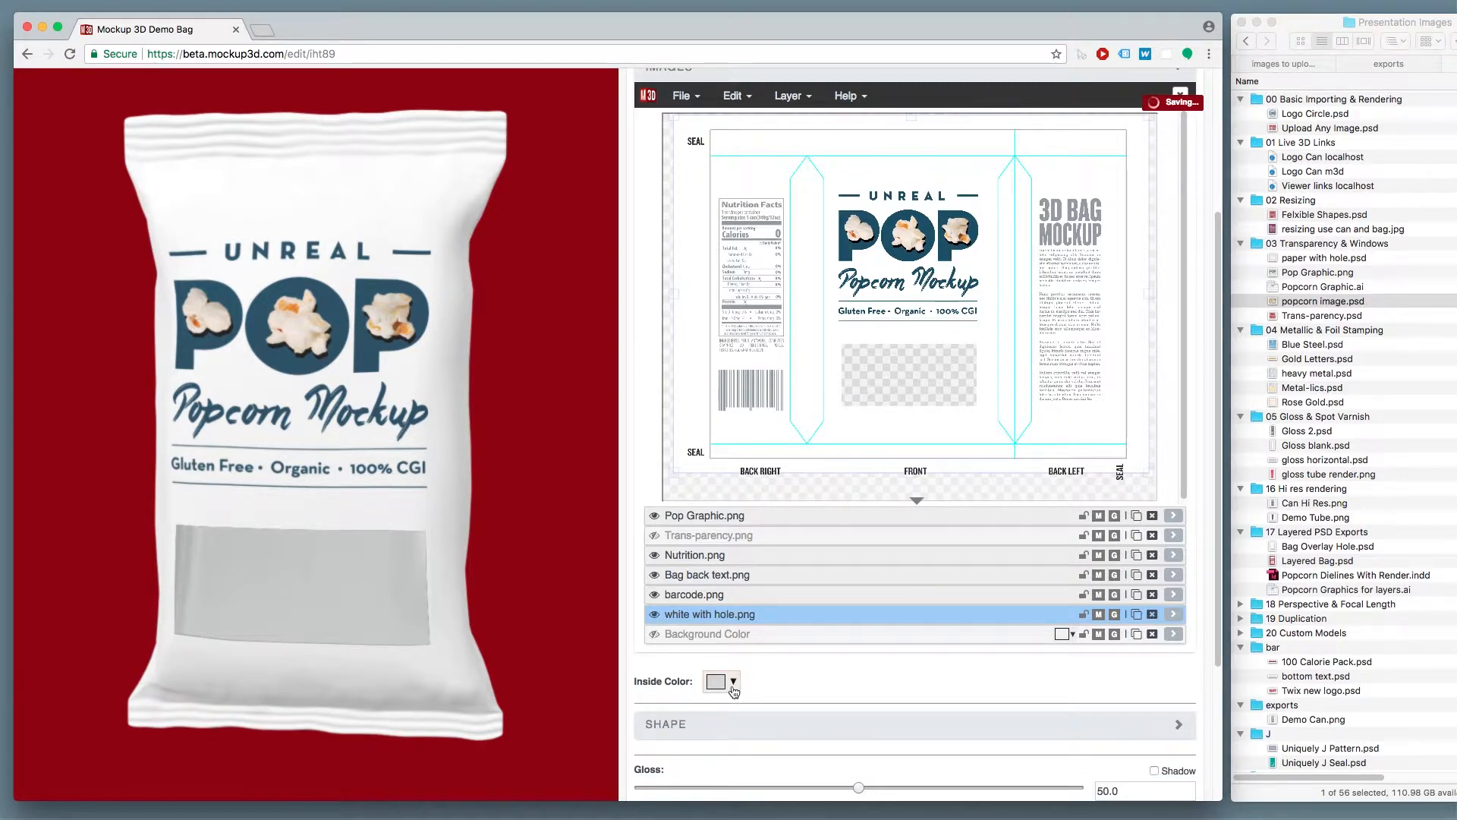
click(733, 683)
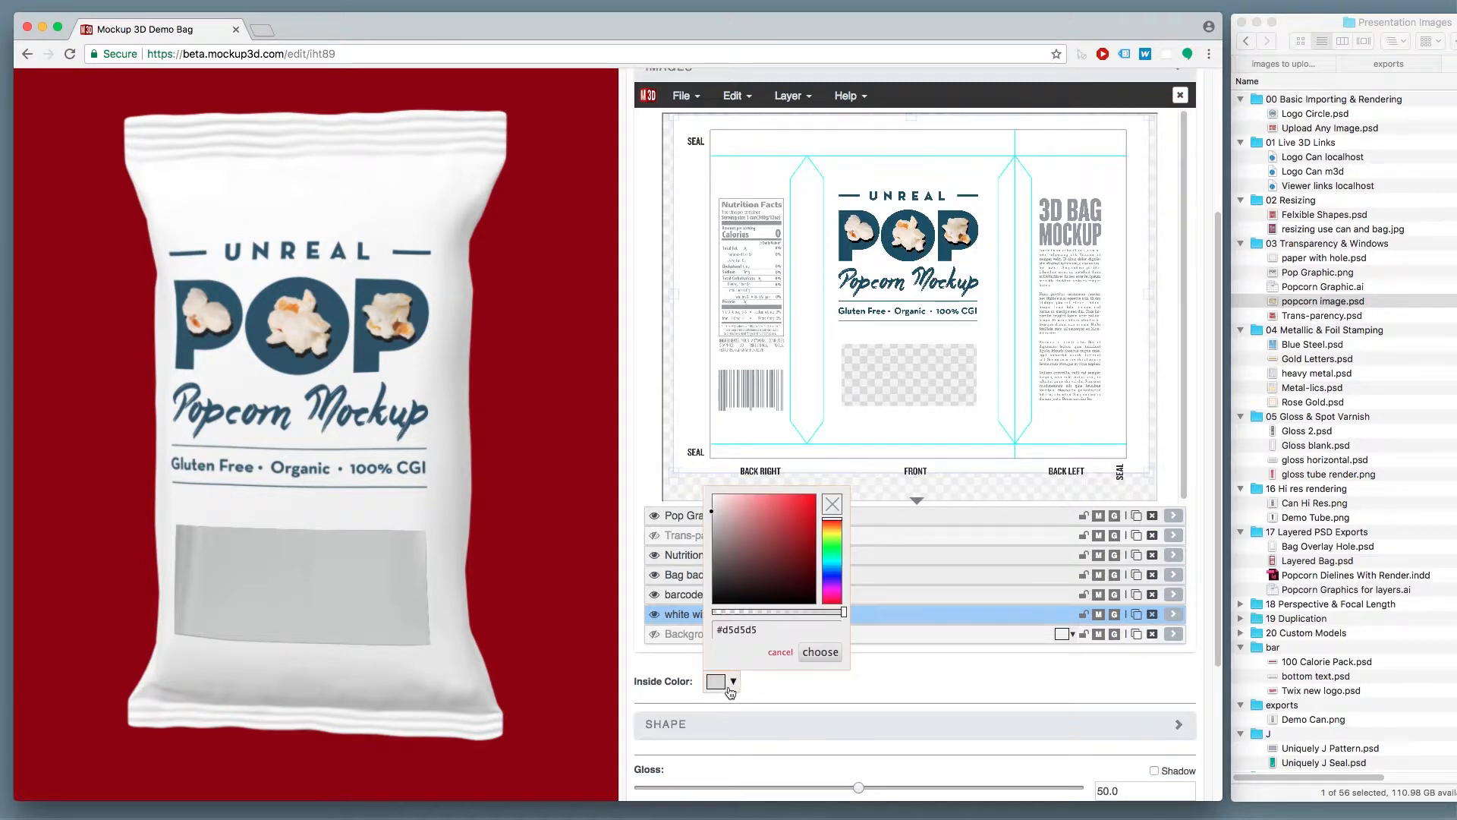
click(719, 557)
mouse_move(709, 560)
mouse_down()
mouse_move(709, 533)
mouse_move(823, 530)
mouse_move(670, 529)
mouse_up()
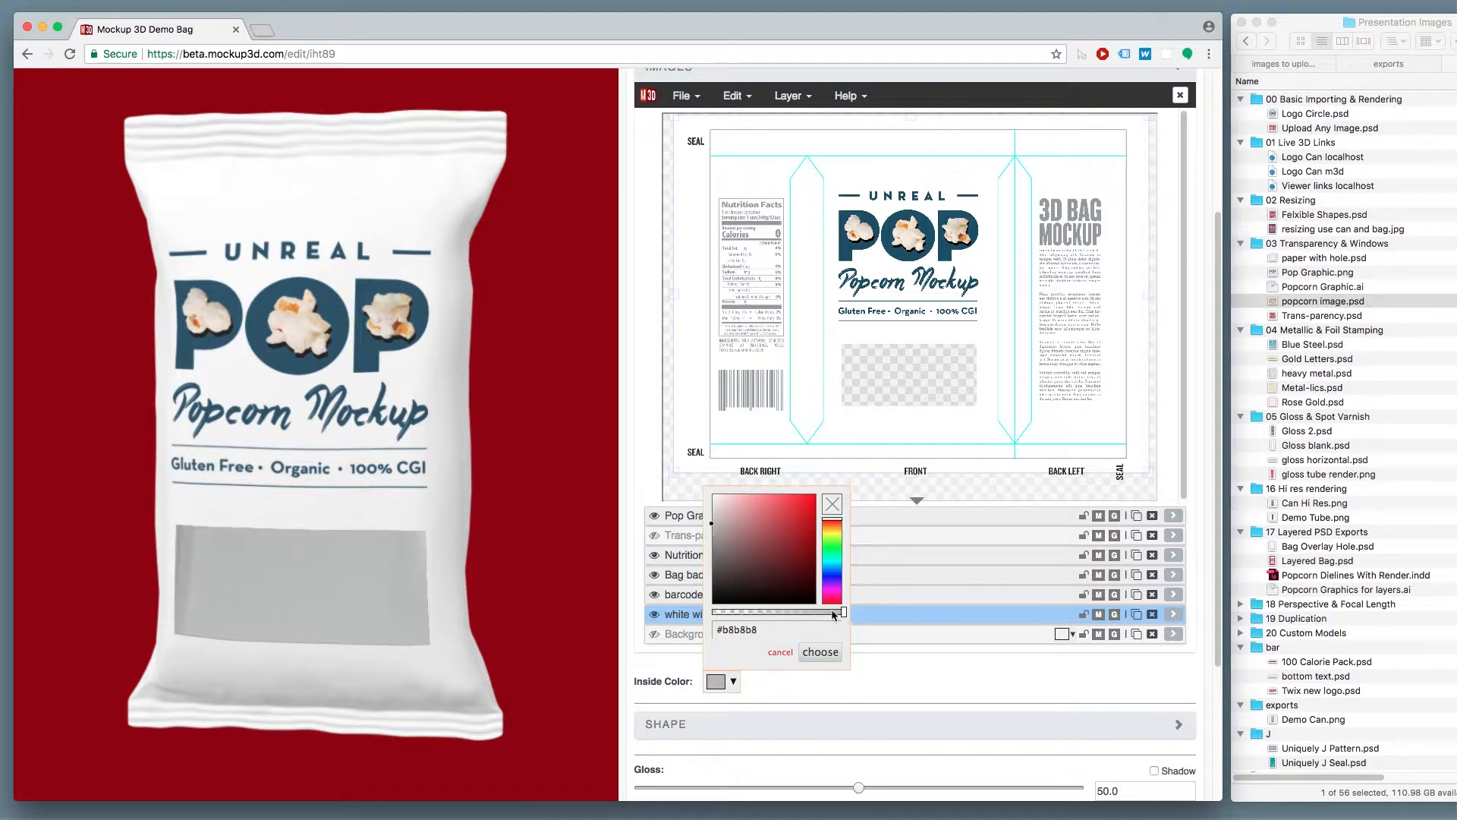
drag(845, 614, 697, 609)
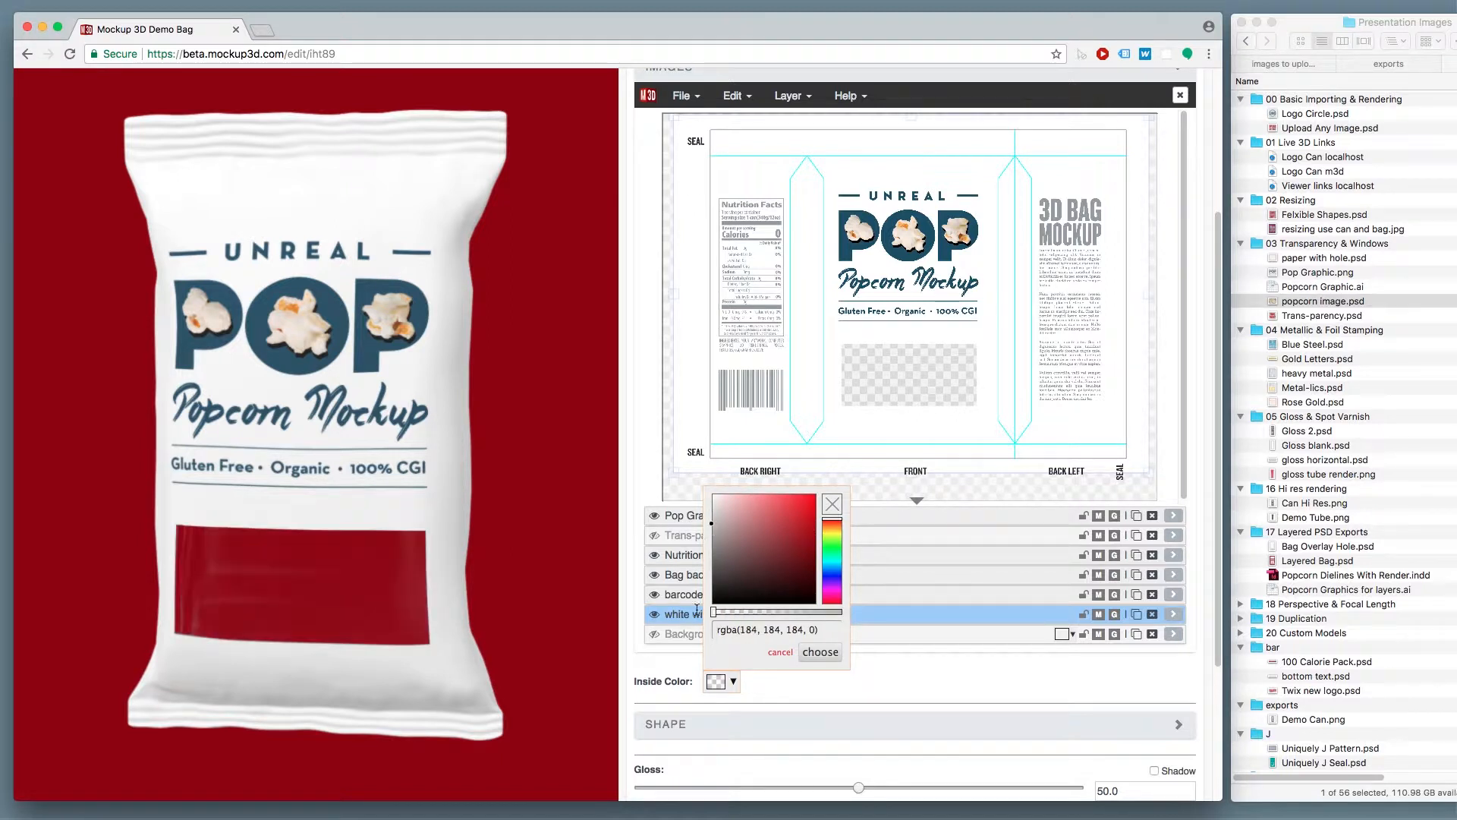
click(472, 619)
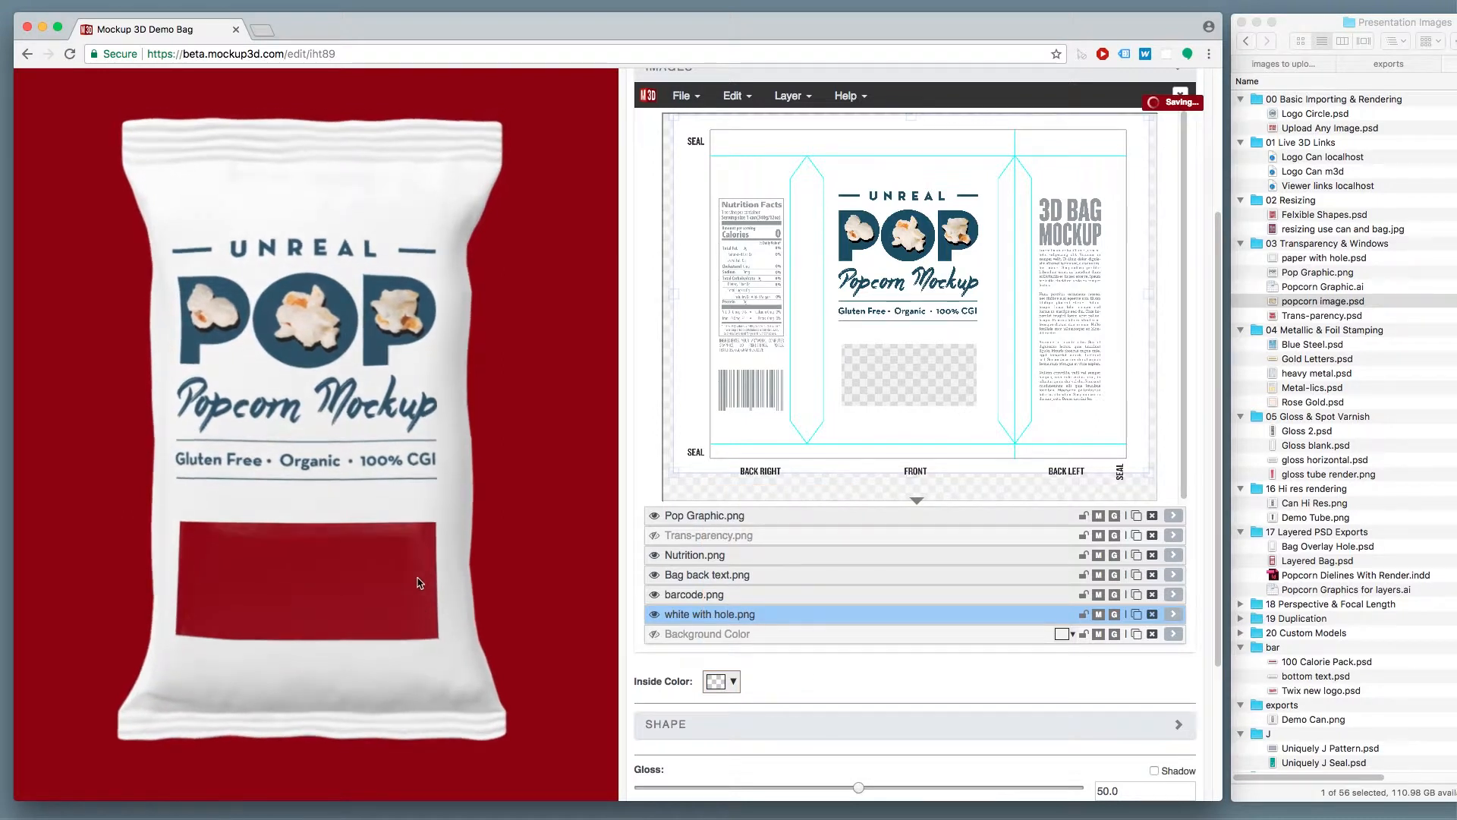
mouse_move(398, 428)
mouse_down()
mouse_move(357, 430)
mouse_move(416, 440)
mouse_up()
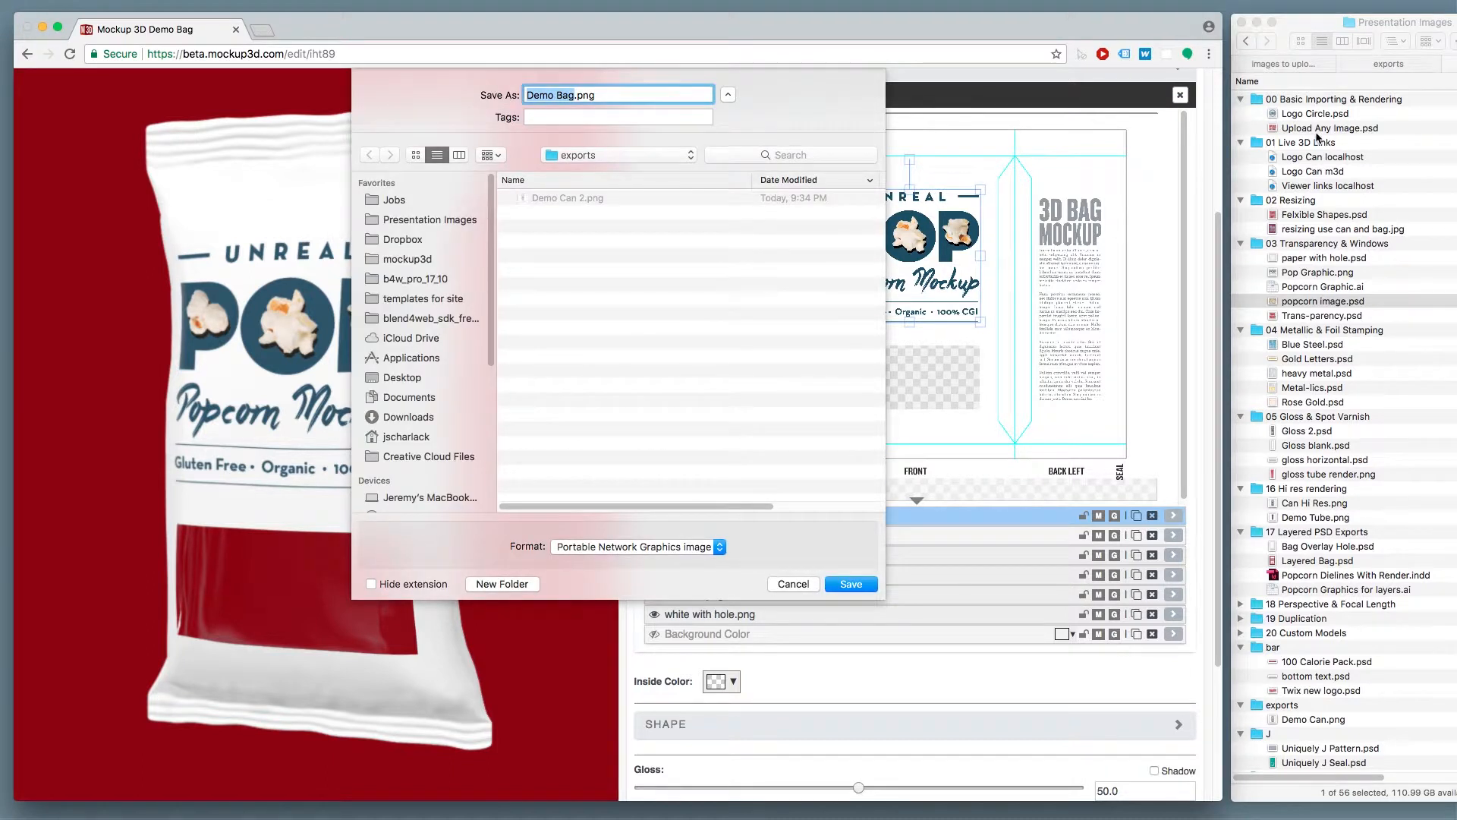
Step: Save the exported image as Demo Bag.png in the exports folder and open it in Photoshop
click(849, 584)
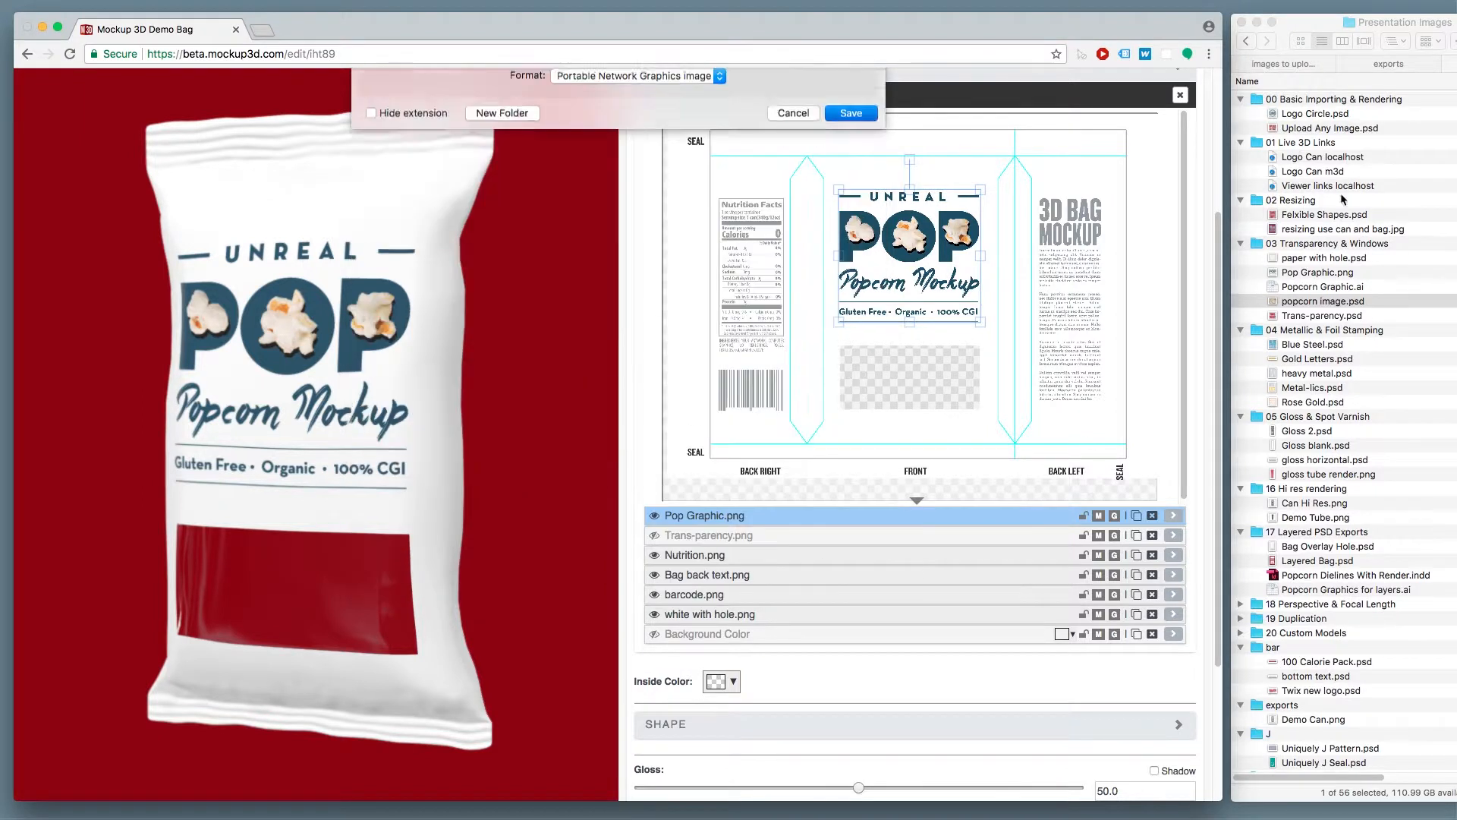
click(1390, 64)
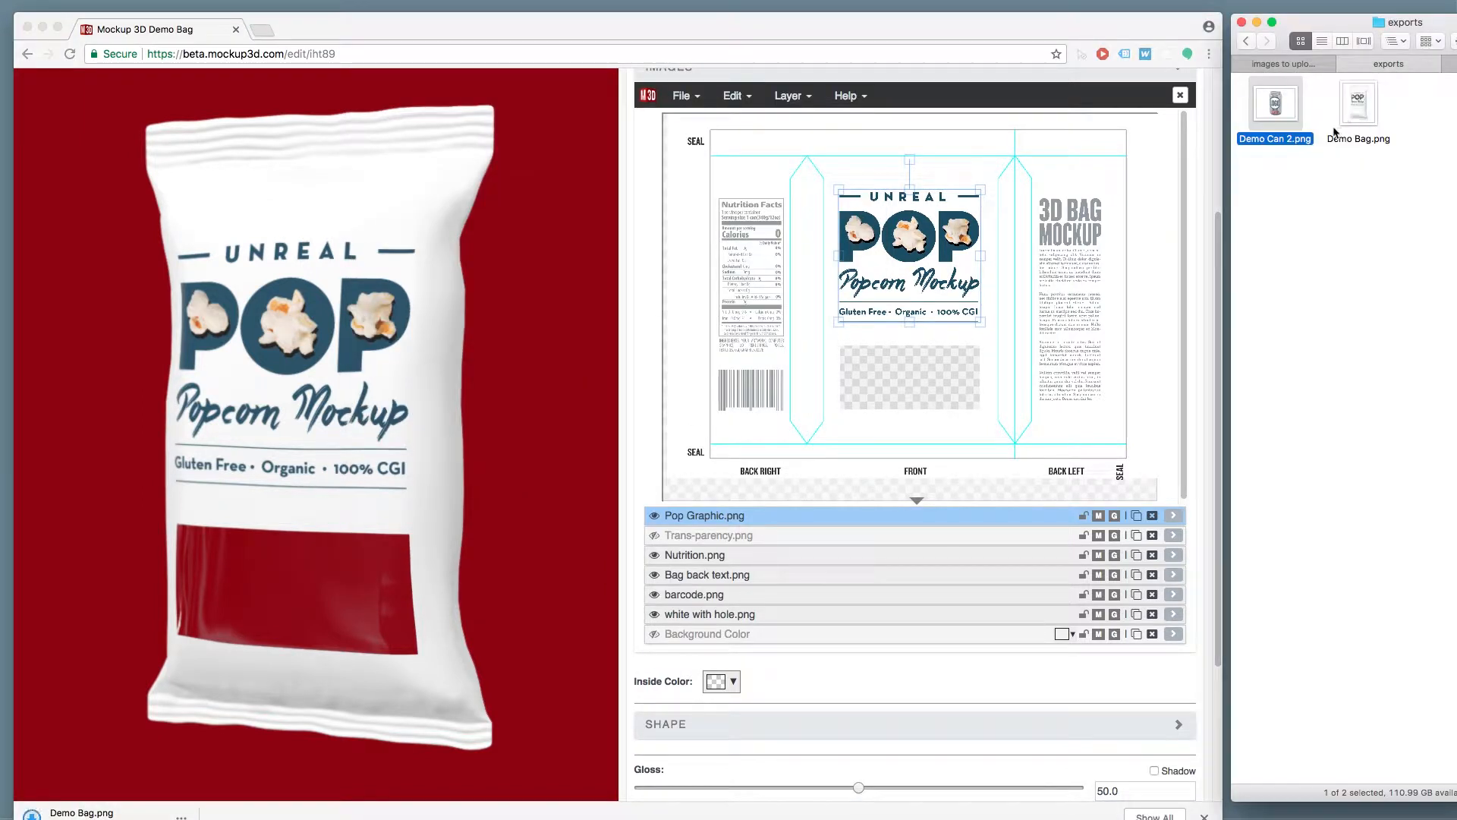
double_click(1369, 114)
key(super+Tab)
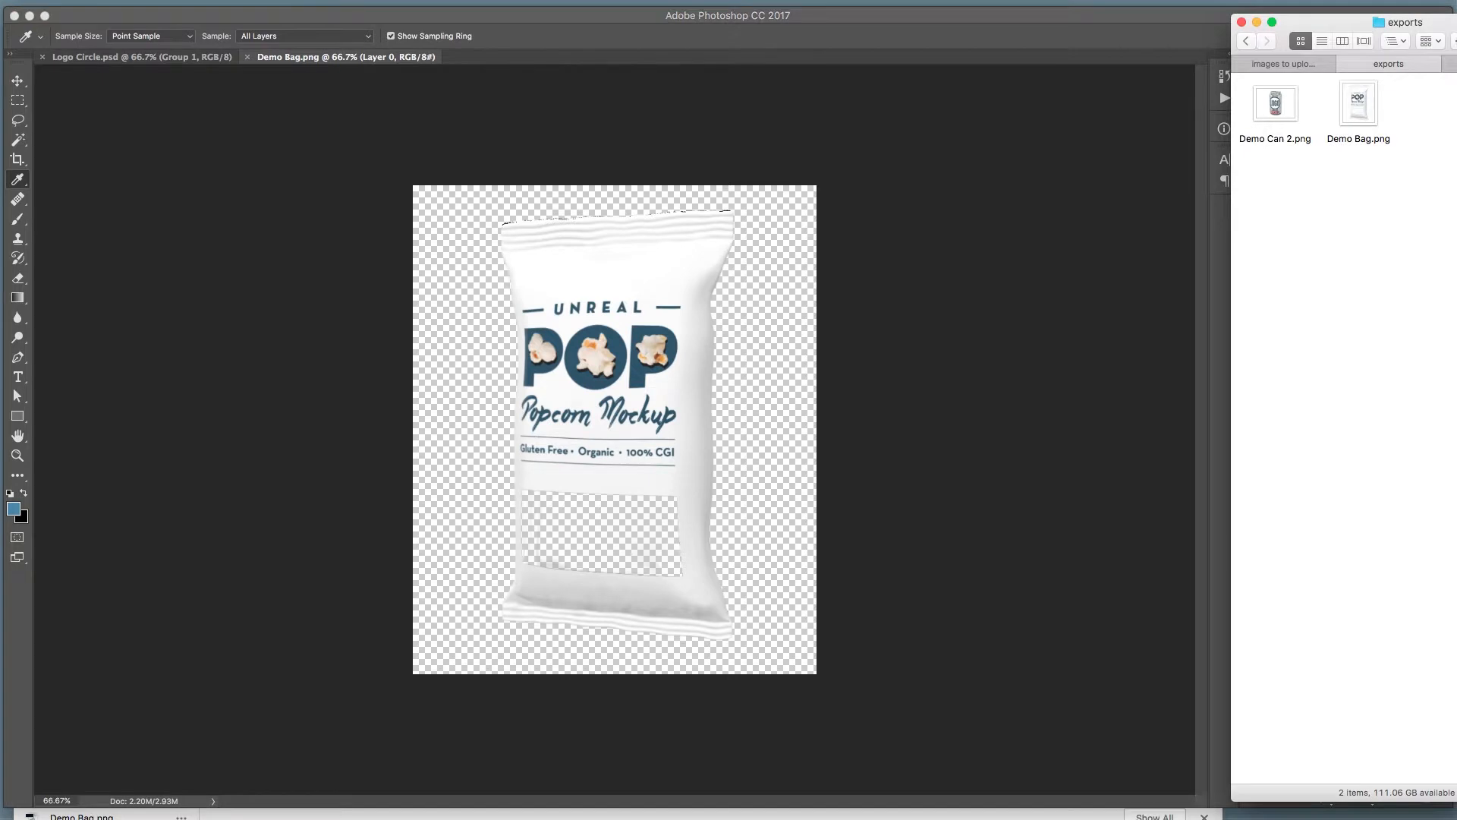
Step: Open popcorn image.psd from the Presentation Images folder and copy its Popcorn image group into Demo Bag.png beneath Layer 0
click(1455, 64)
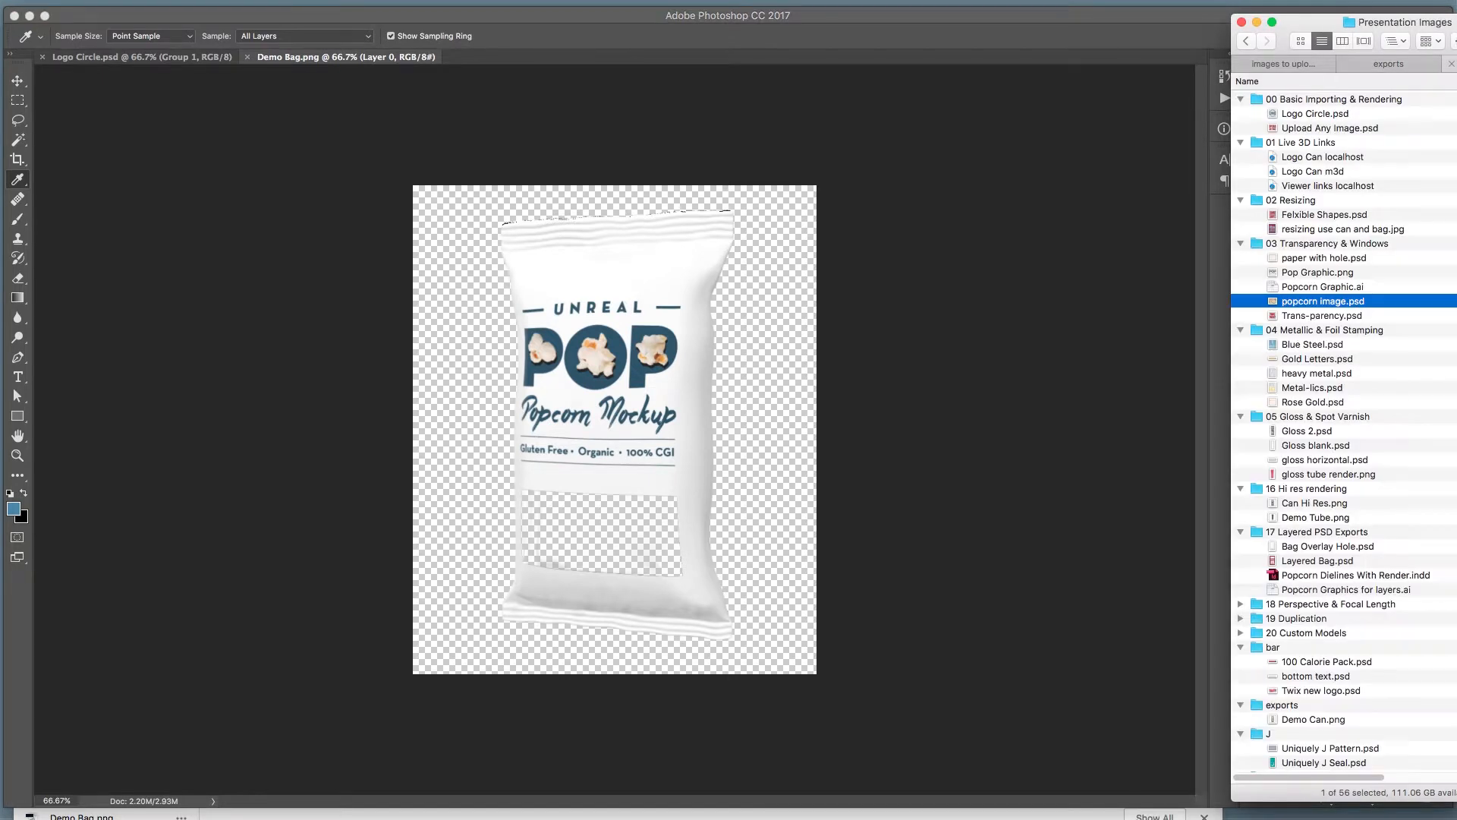
double_click(1330, 308)
drag(1360, 480, 769, 546)
key(super+bracketleft)
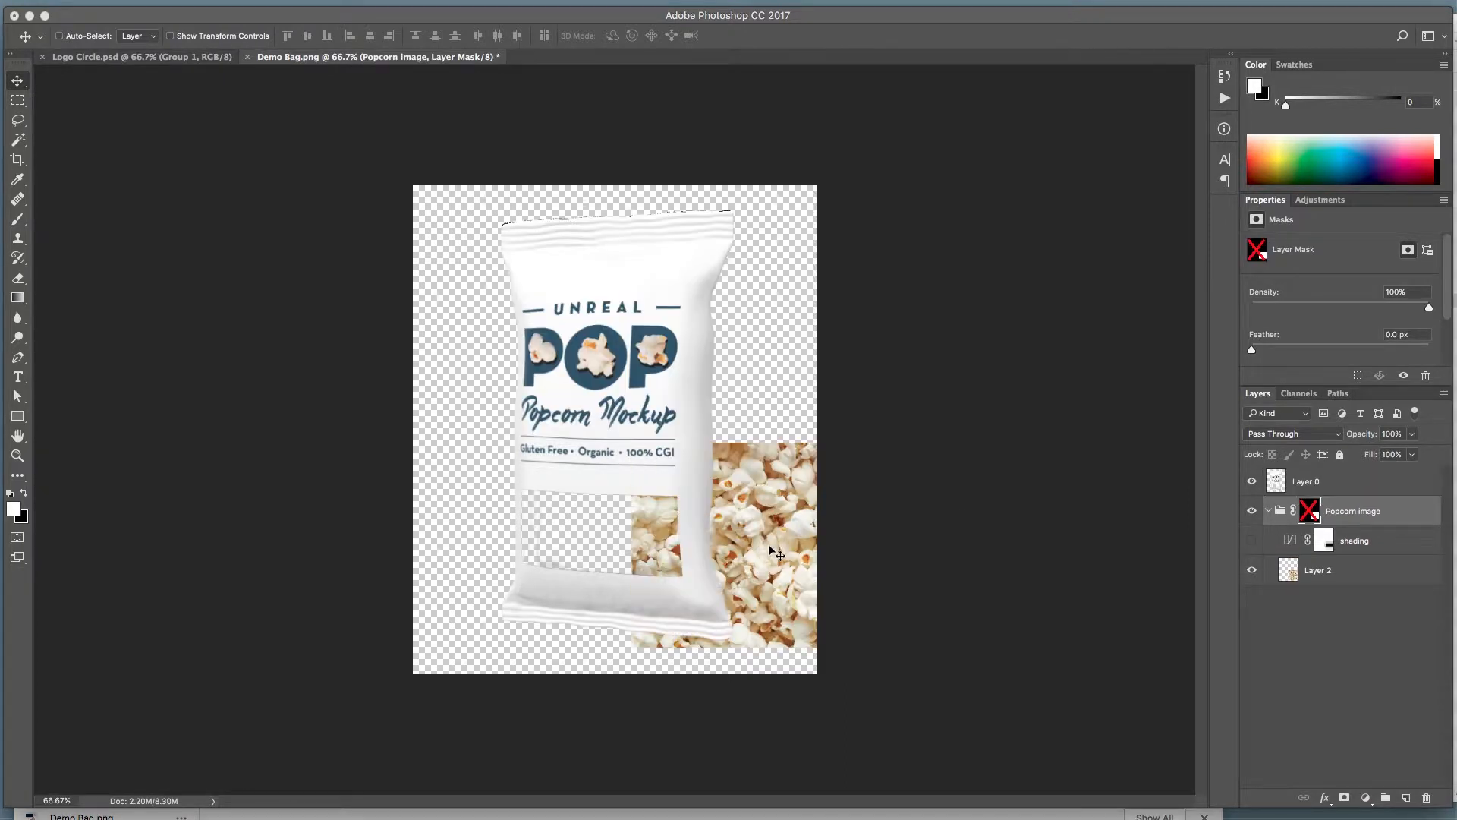
Step: Move the Popcorn image group behind the bag's window and scale it down to just cover the opening
drag(768, 543, 621, 522)
key(super+t)
alt+drag(758, 423, 647, 496)
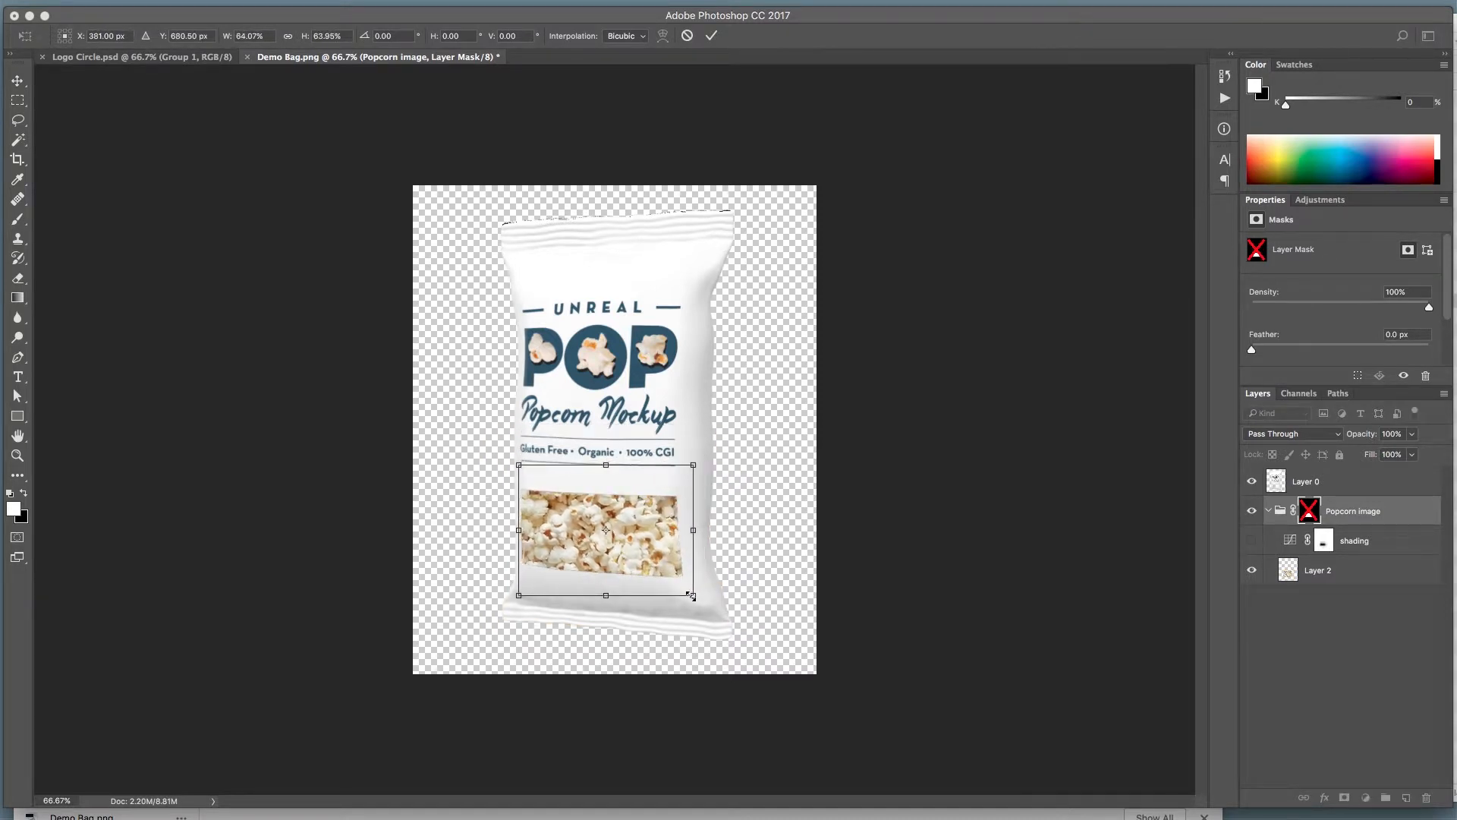
alt+drag(695, 596, 696, 598)
key(Return)
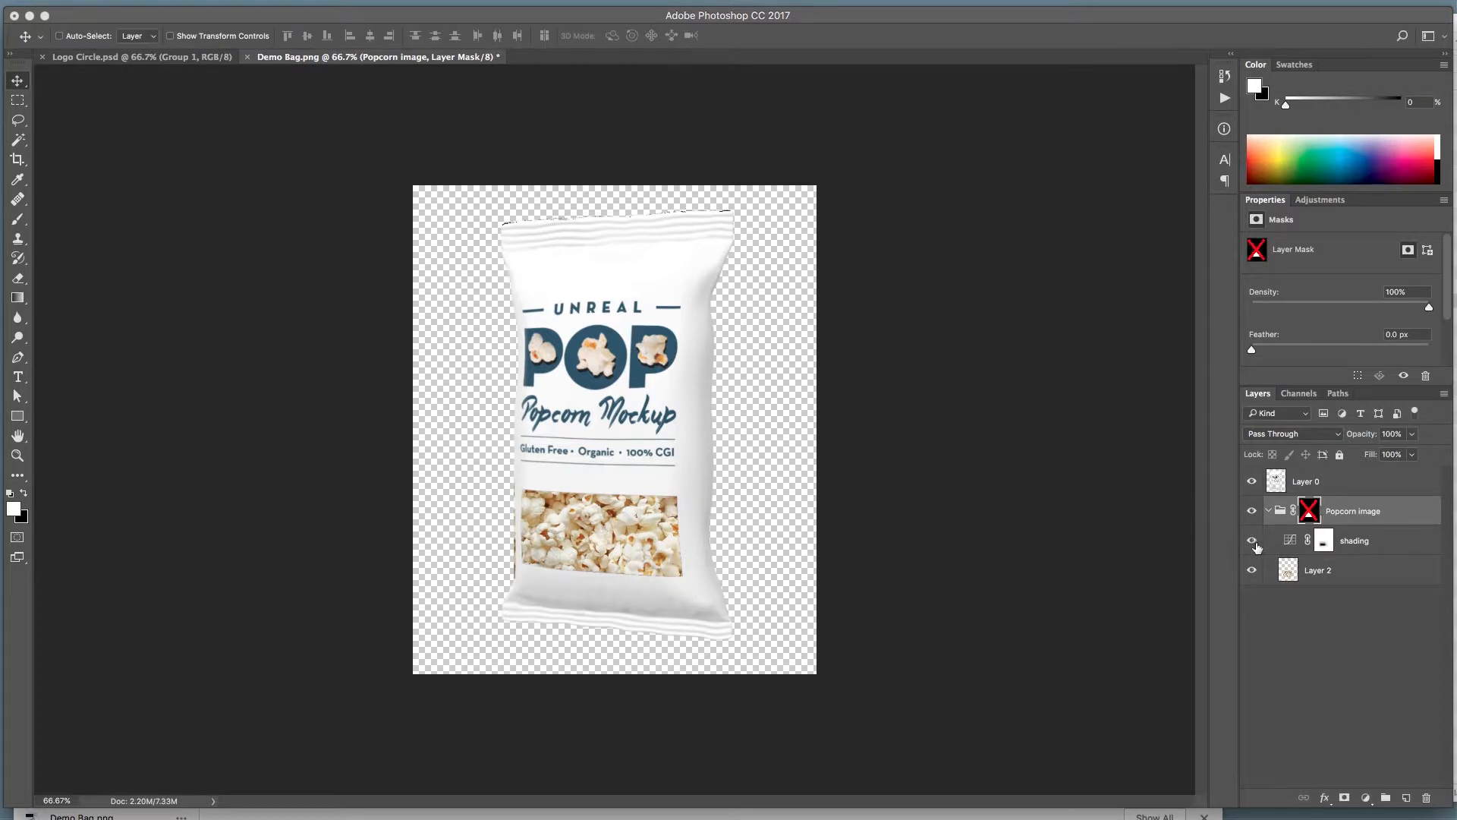
Step: Show the shading layer over the popcorn and slightly adjust the Popcorn image group's size to refine its fit
key(ctrl+t)
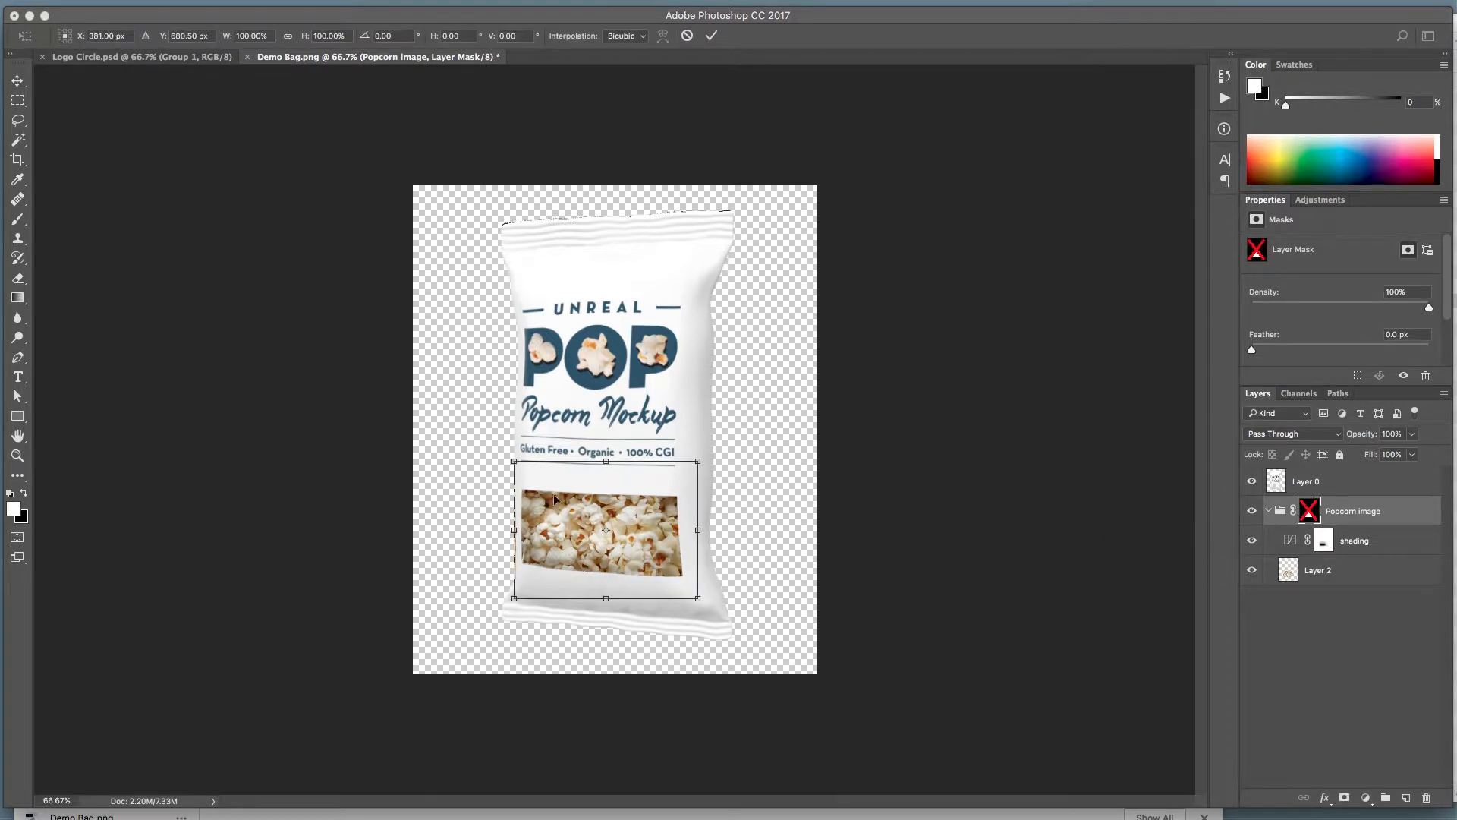
drag(514, 468, 521, 471)
key(super+plus)
key(Return)
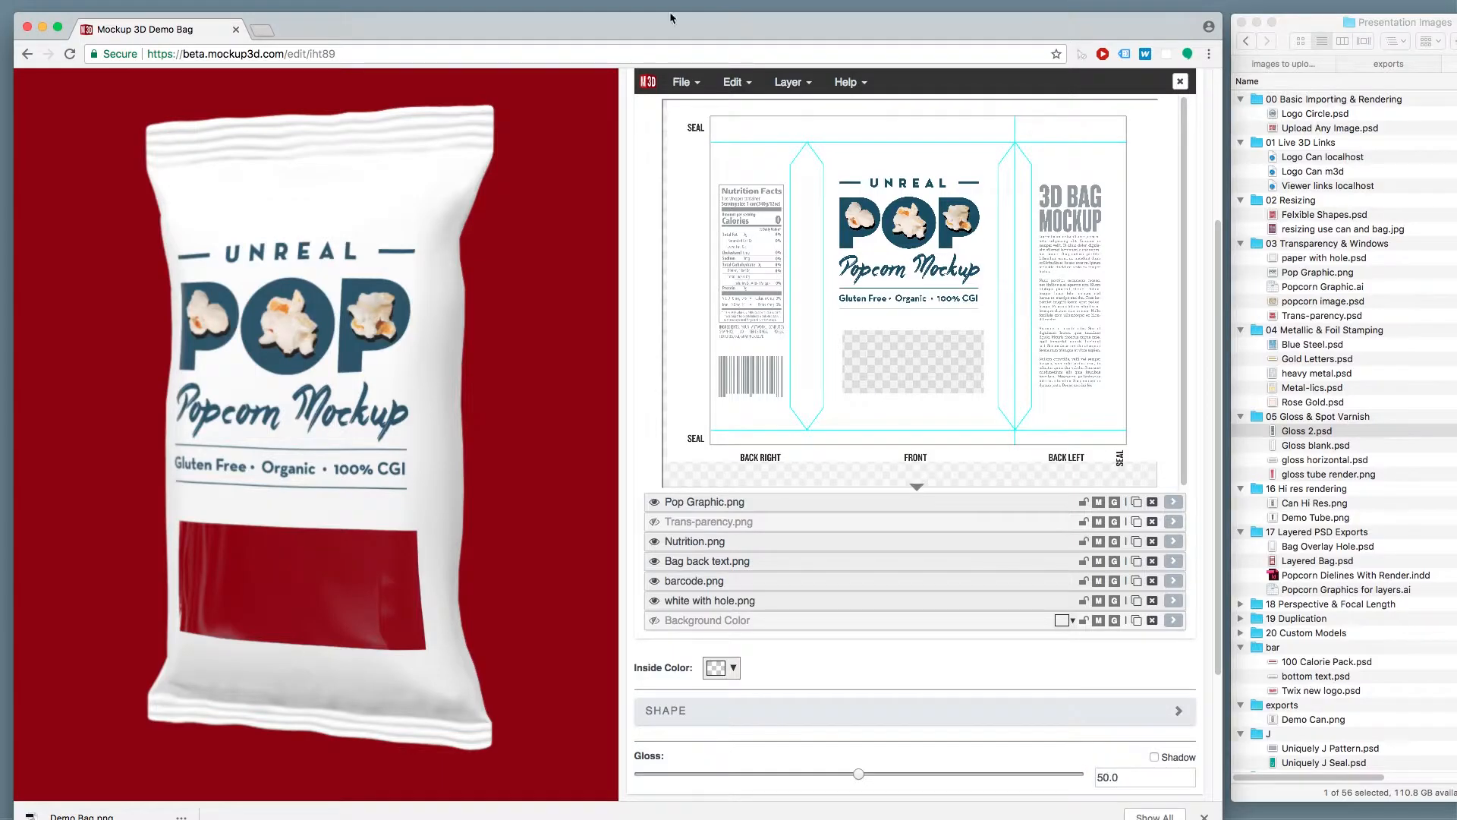
Step: Switch back to Mockup 3D, open the Beer with Logo scene from the dashboard, and rotate the bottle
click(649, 82)
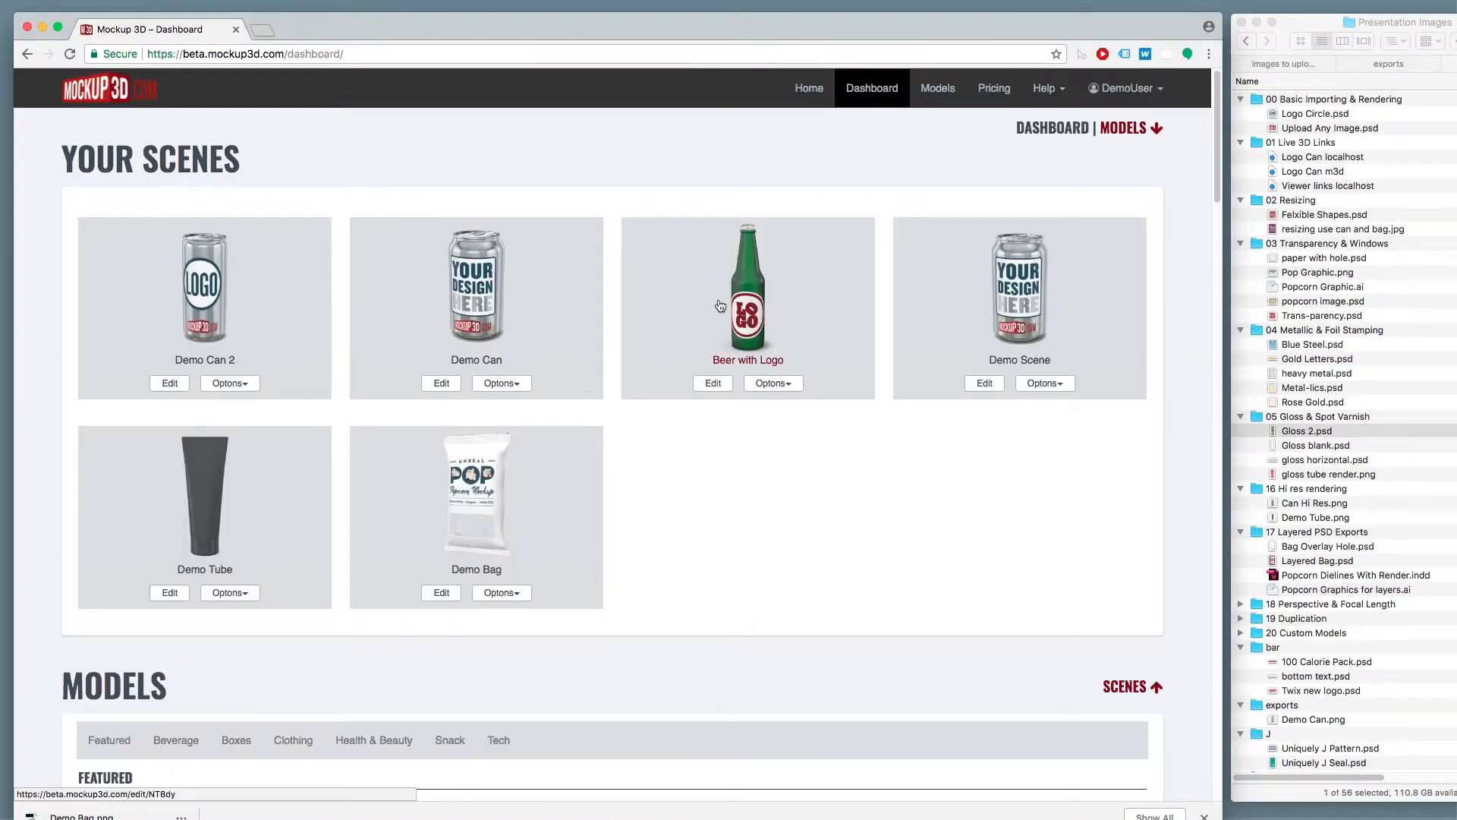
click(748, 329)
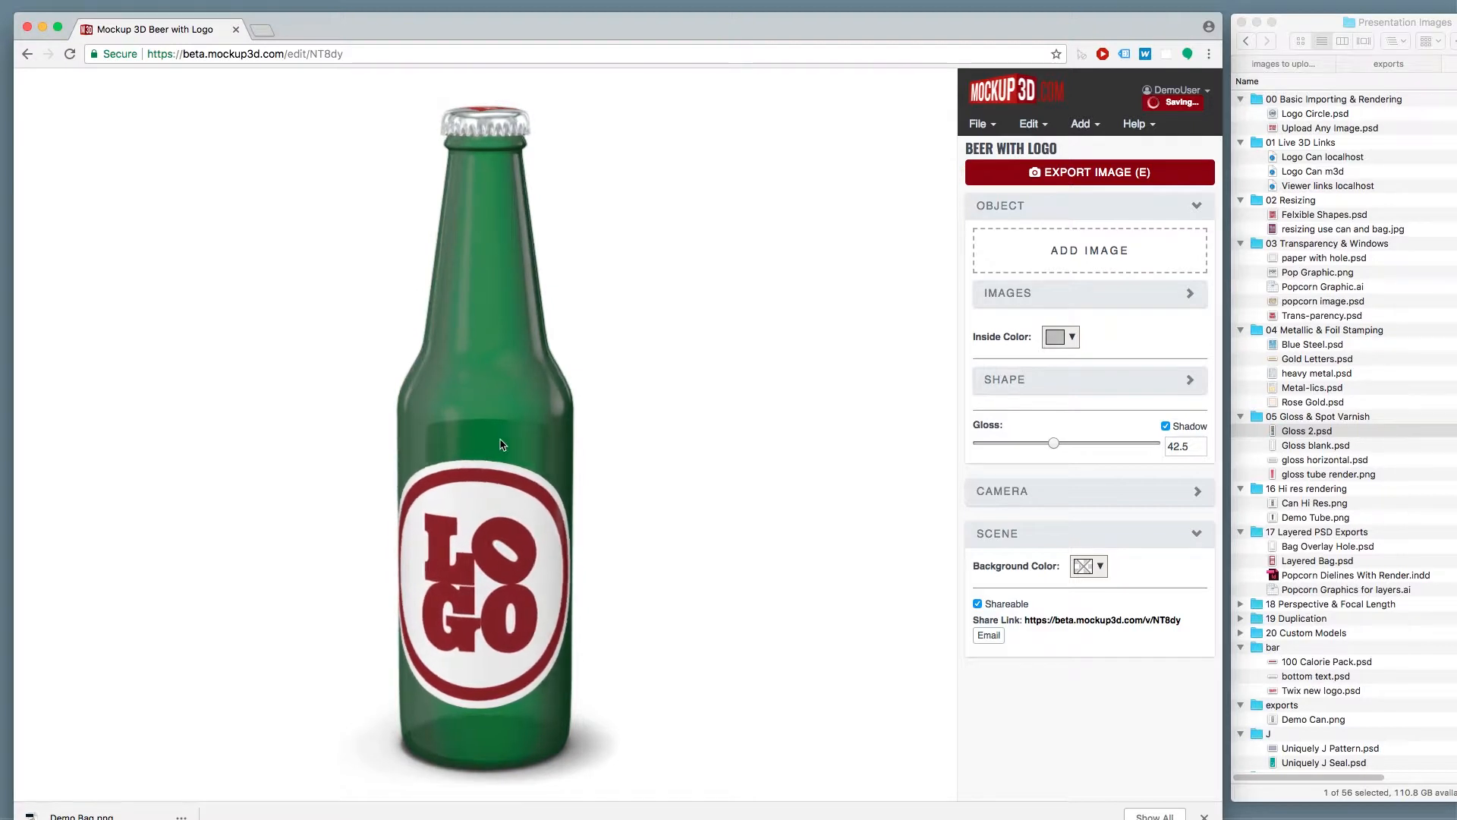
drag(488, 455, 457, 456)
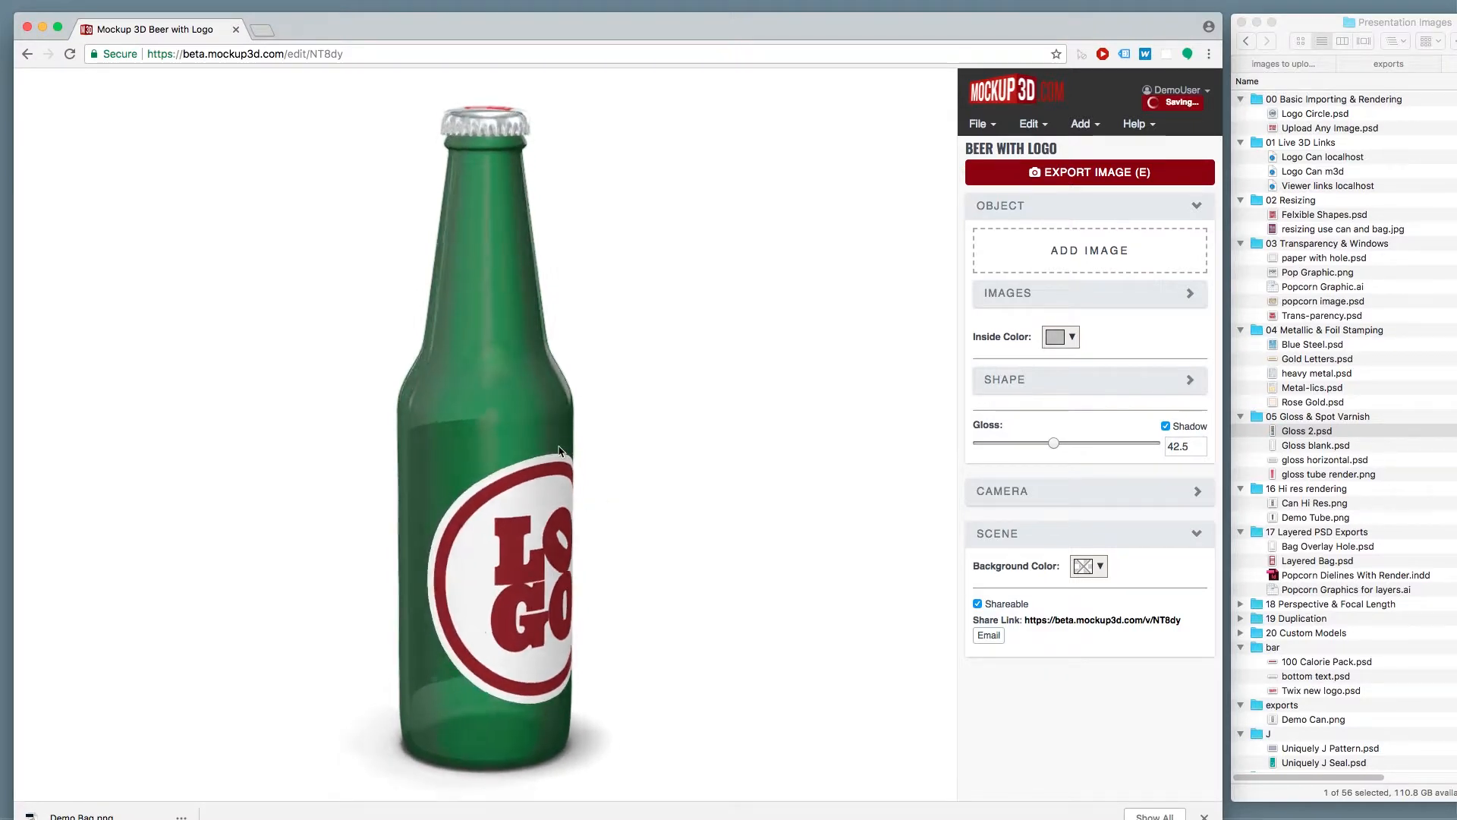
Step: Open the bottle's image layout and nudge the Side Text with box and Logo with Outline images slightly
click(1020, 294)
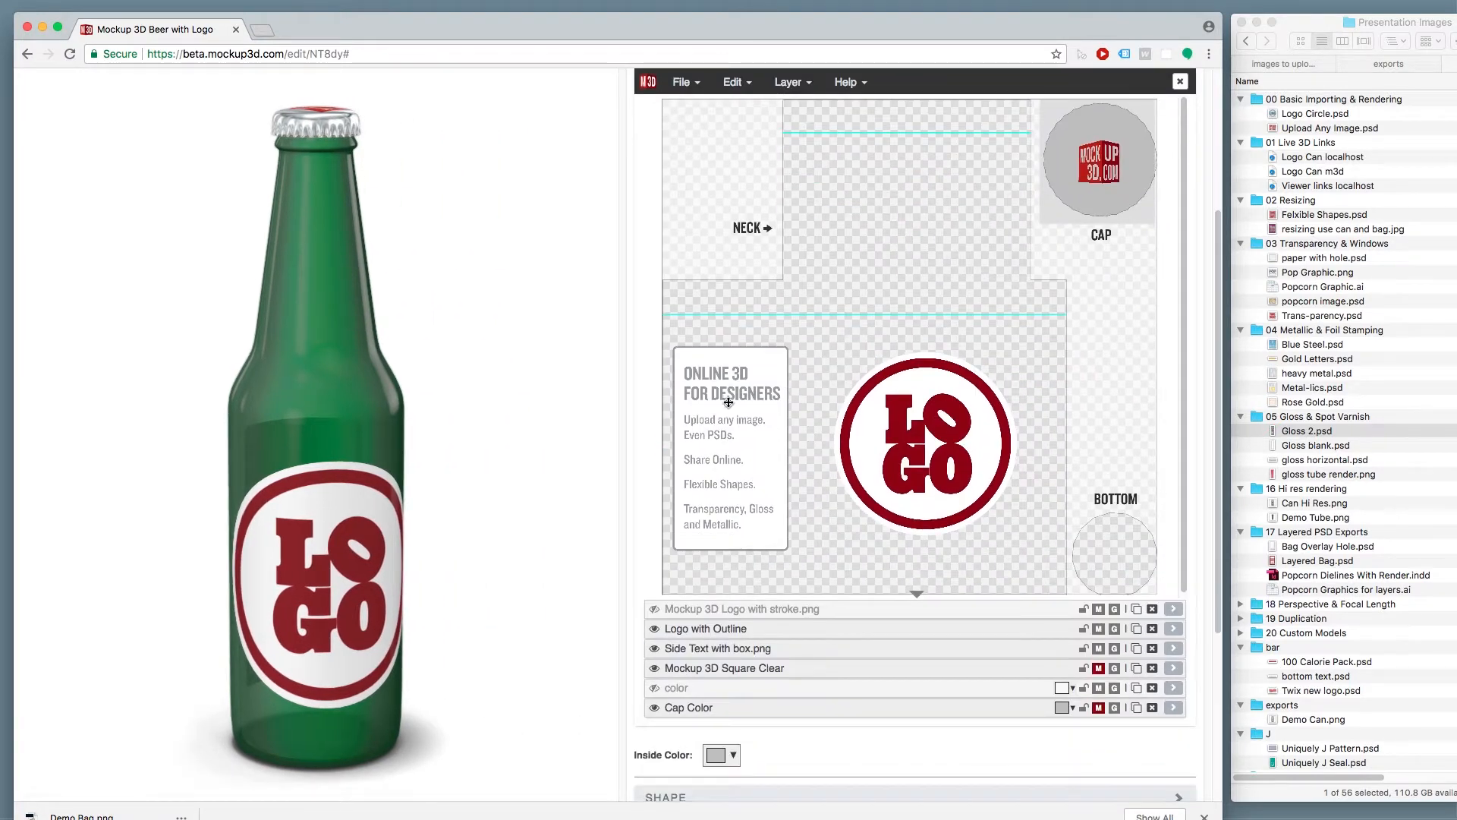
drag(728, 402, 731, 404)
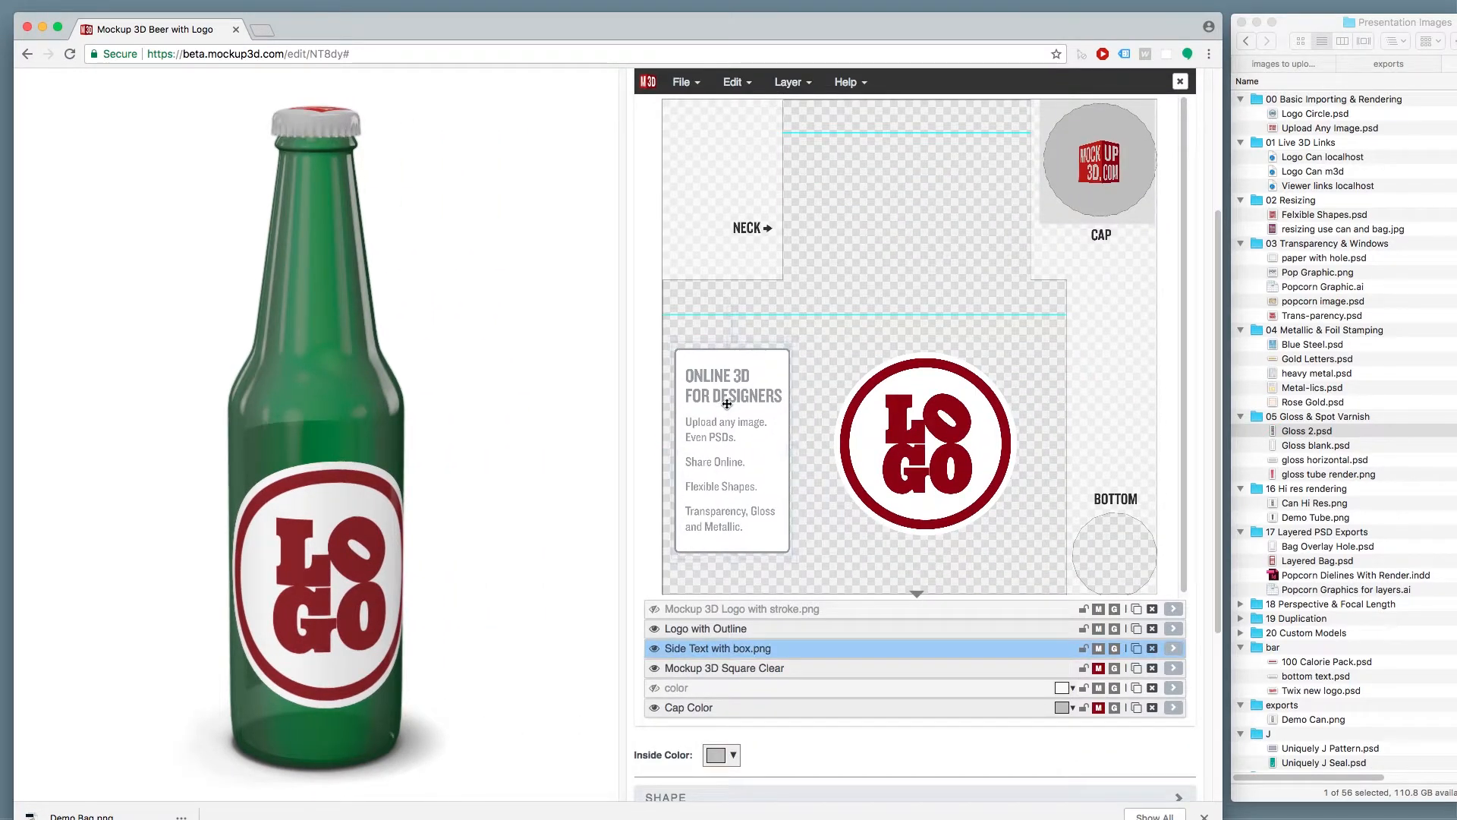
mouse_move(945, 429)
mouse_down()
mouse_move(949, 440)
mouse_move(947, 425)
mouse_up()
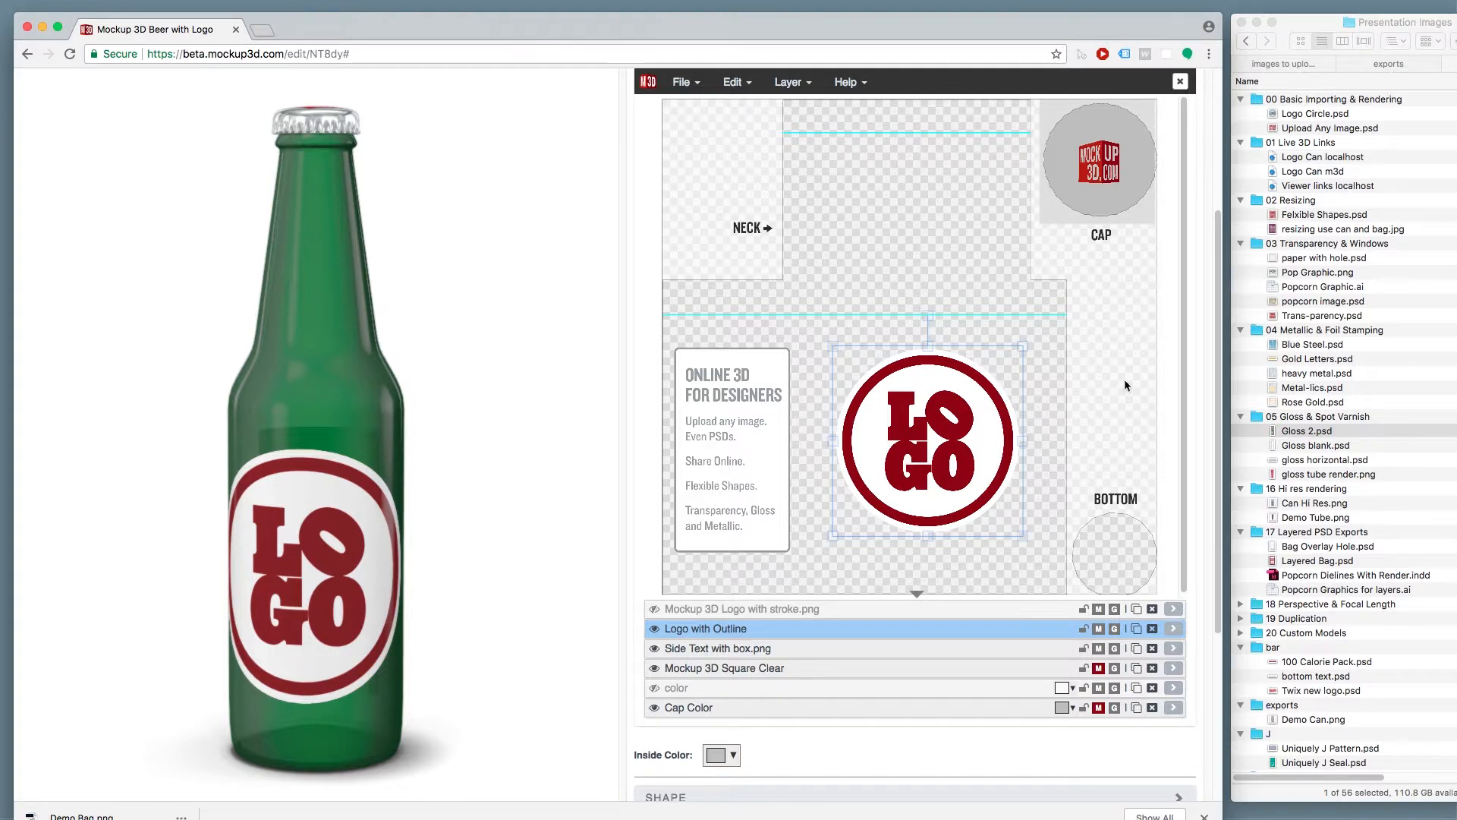
Step: Add a new color layer to the bottle and resize it into a rectangle on the neck
click(797, 80)
mouse_move(787, 112)
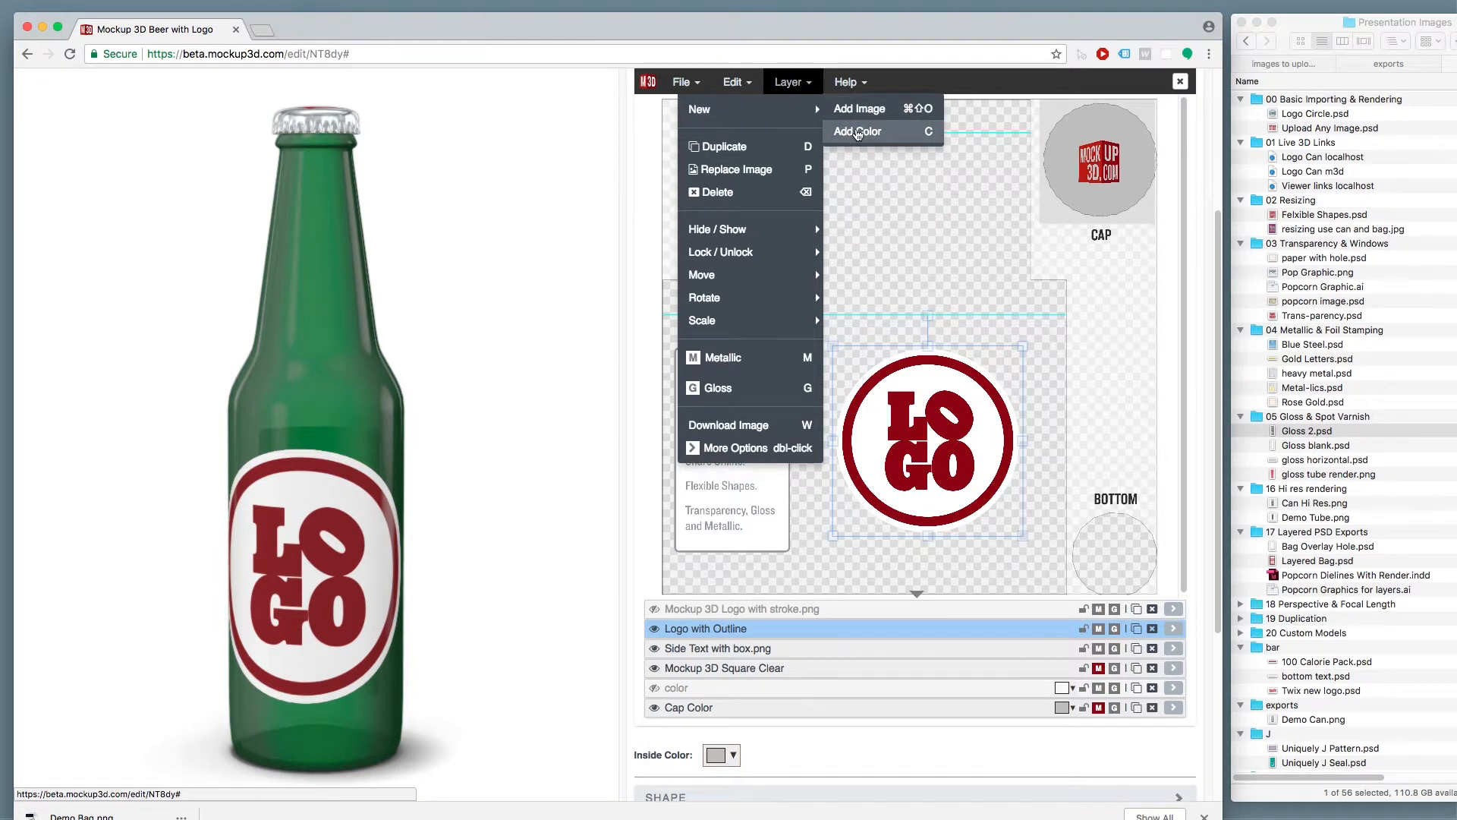
click(858, 132)
drag(911, 274, 924, 199)
drag(936, 308, 944, 215)
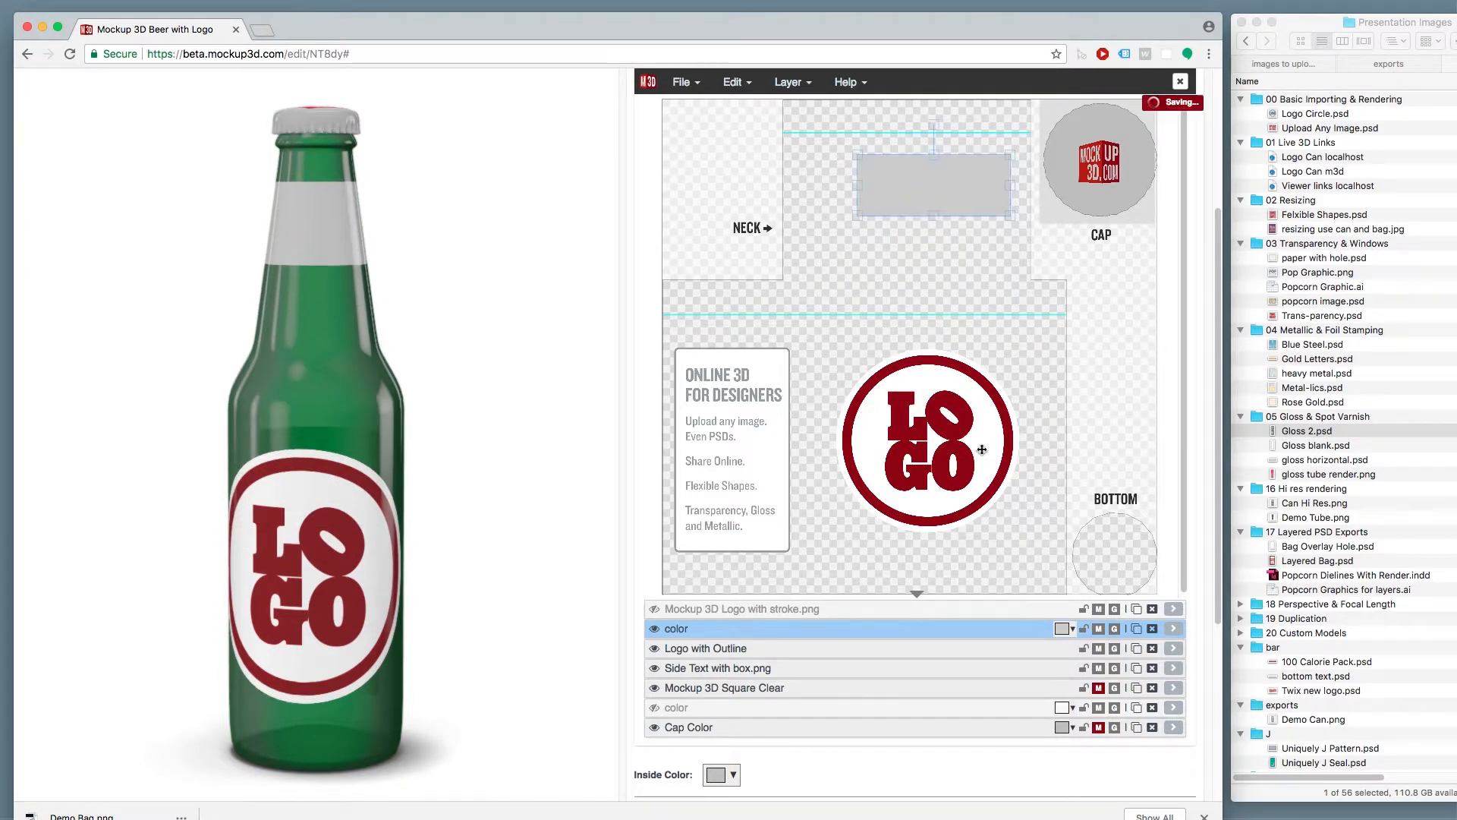
Step: Try teal and dark grey for the neck's color rectangle, then set it to off-white, #f4f4f4
click(1062, 629)
mouse_move(1076, 489)
mouse_down()
mouse_move(1123, 474)
mouse_move(1185, 508)
mouse_up()
click(1185, 504)
click(1112, 580)
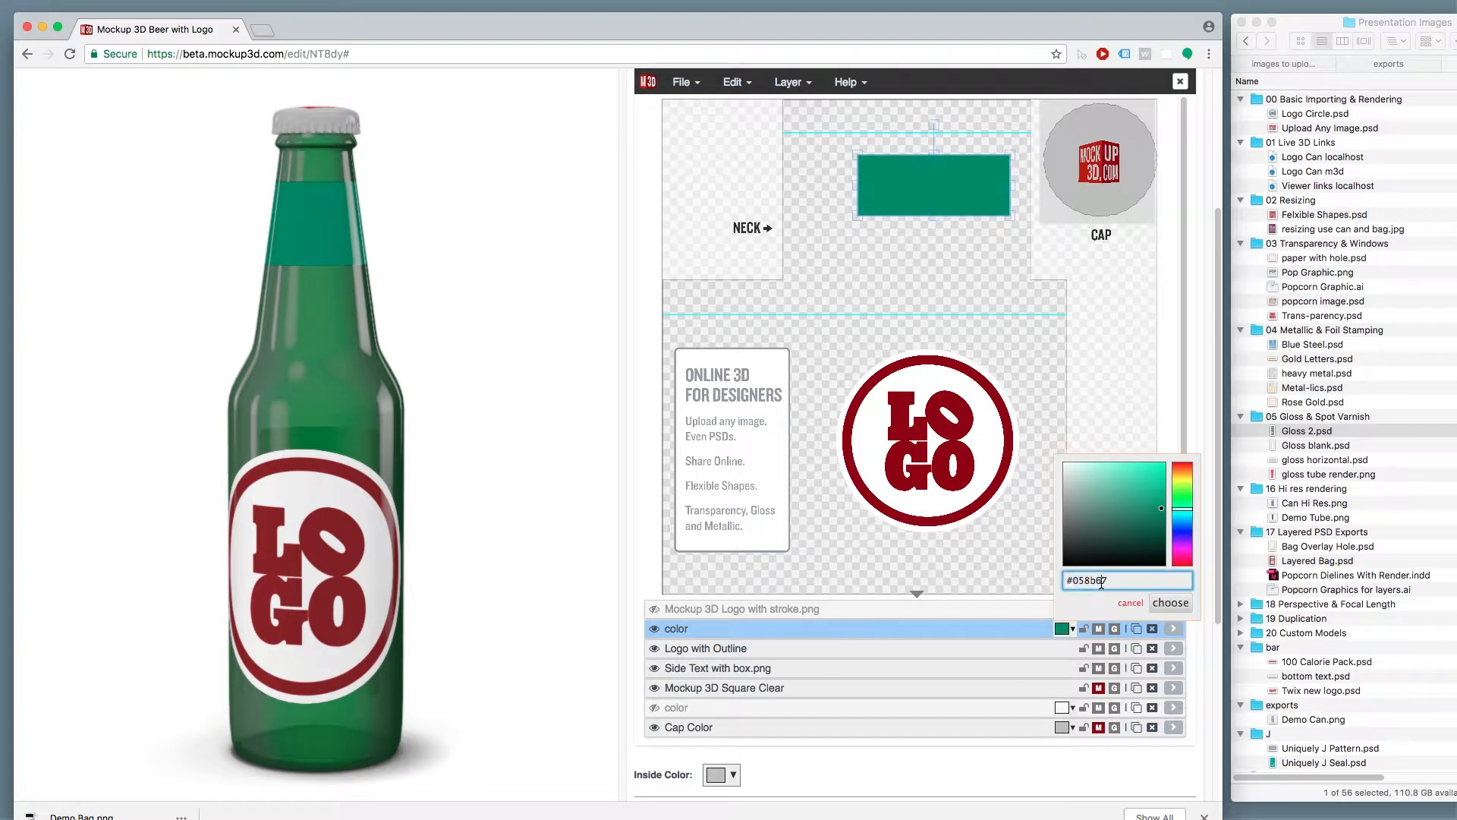
text(r)
drag(1097, 543, 1075, 520)
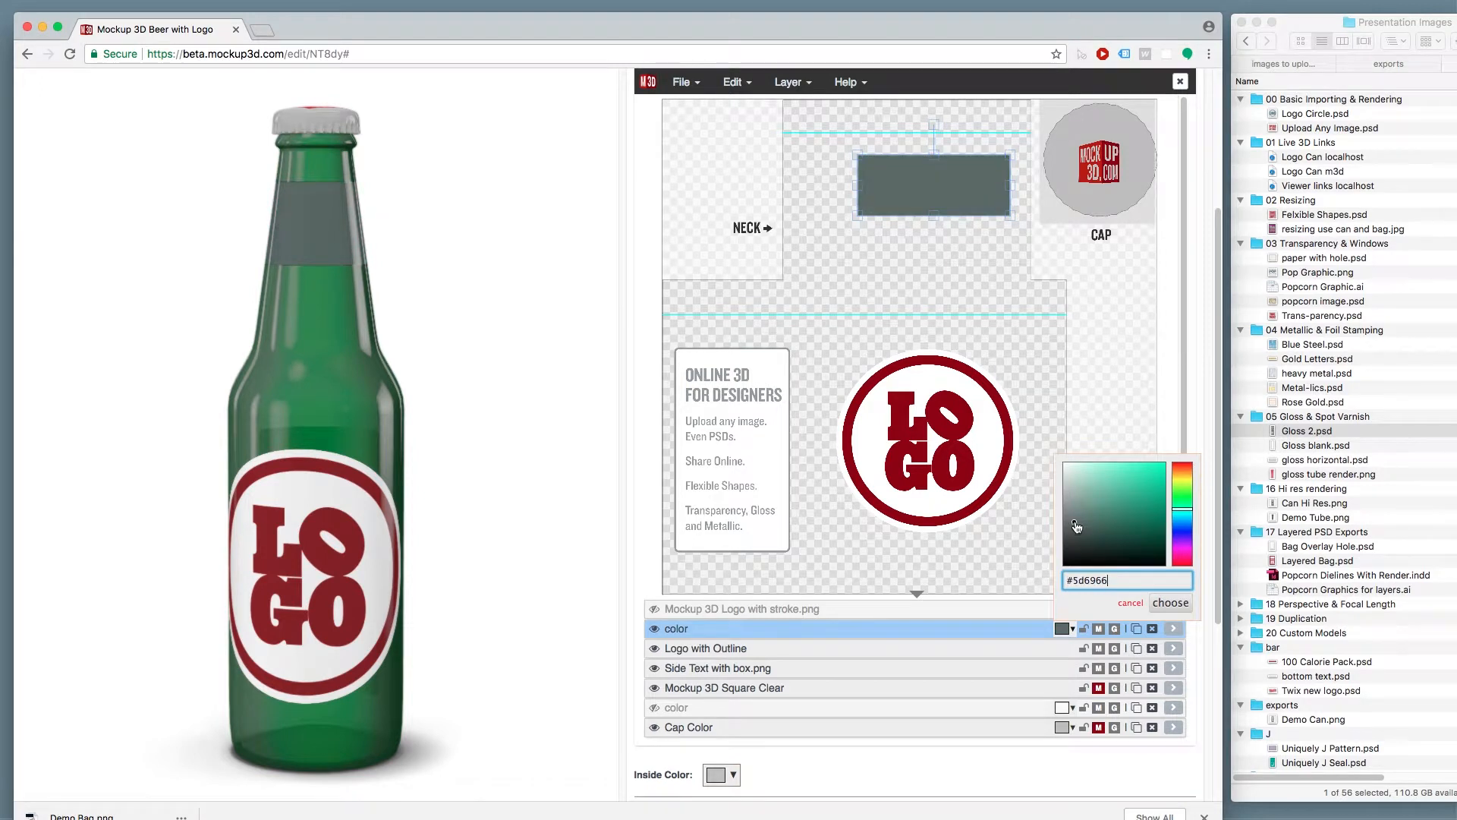
drag(1078, 496, 1062, 472)
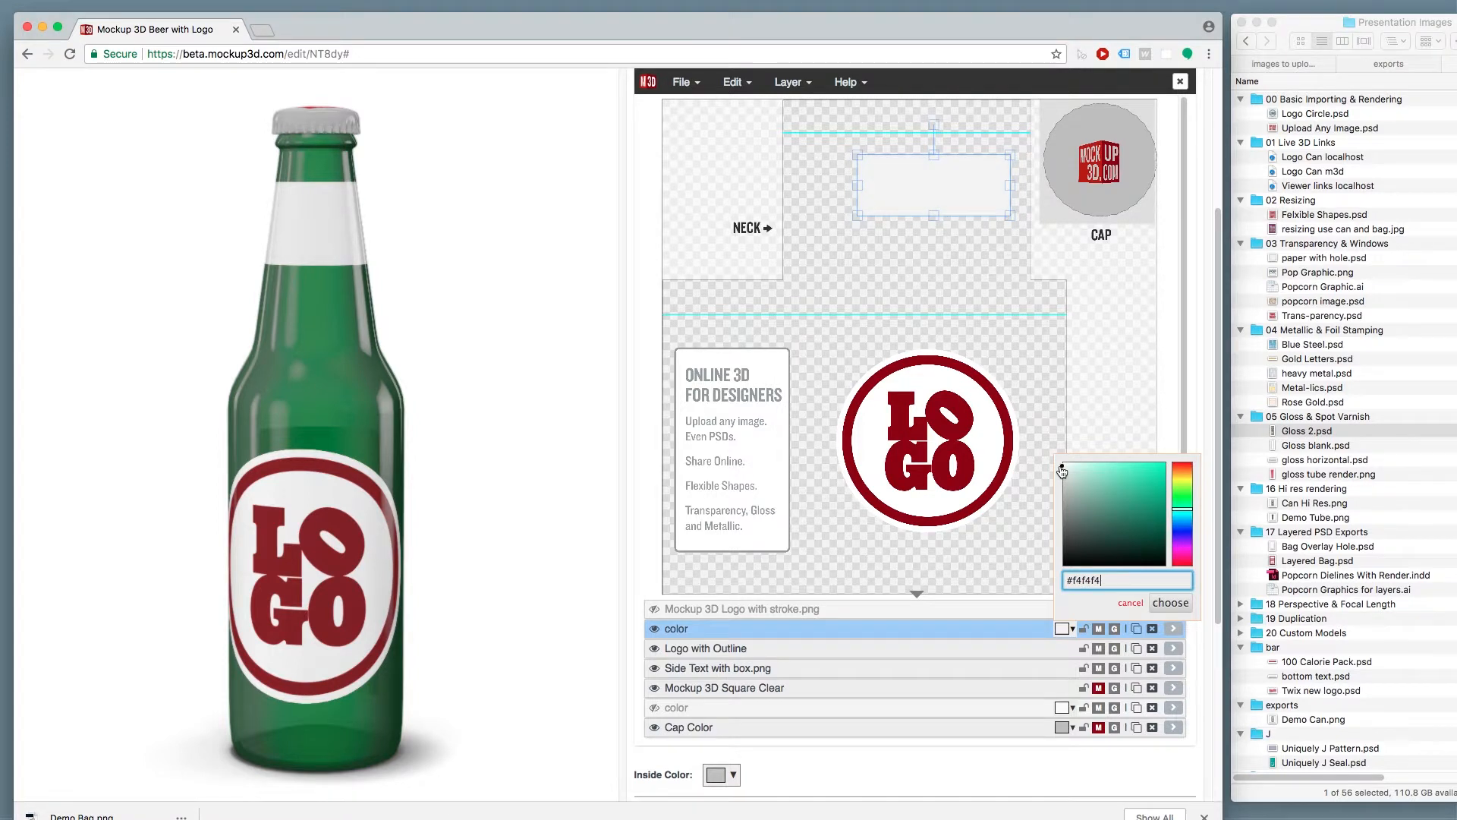
click(1170, 603)
Step: Reposition the off-white rectangle slightly lower on the bottle's neck and reduce its height, rotating the bottle to check it
drag(942, 196, 1009, 215)
drag(387, 307, 320, 311)
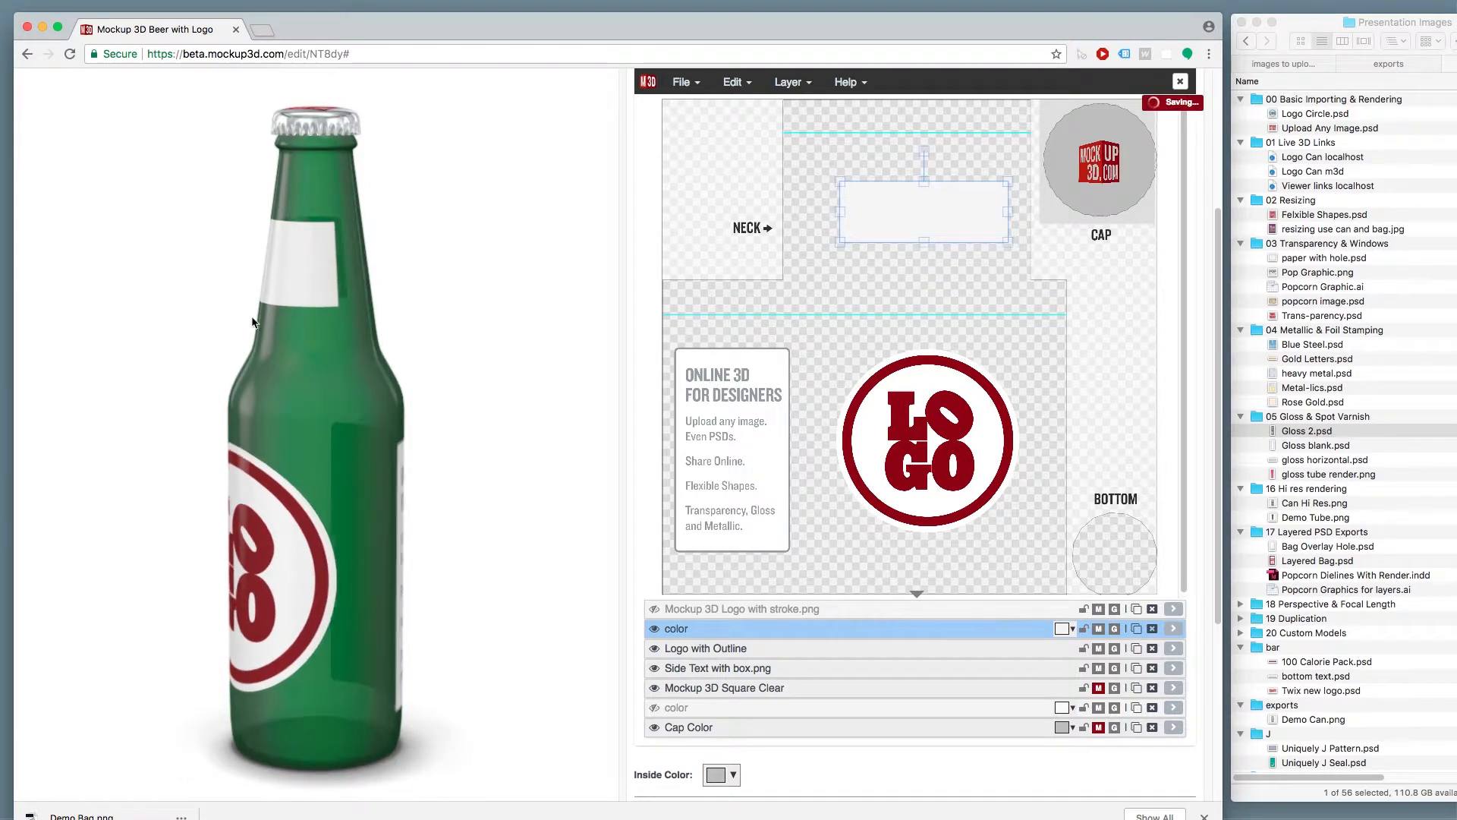
drag(911, 223, 926, 228)
drag(416, 263, 444, 300)
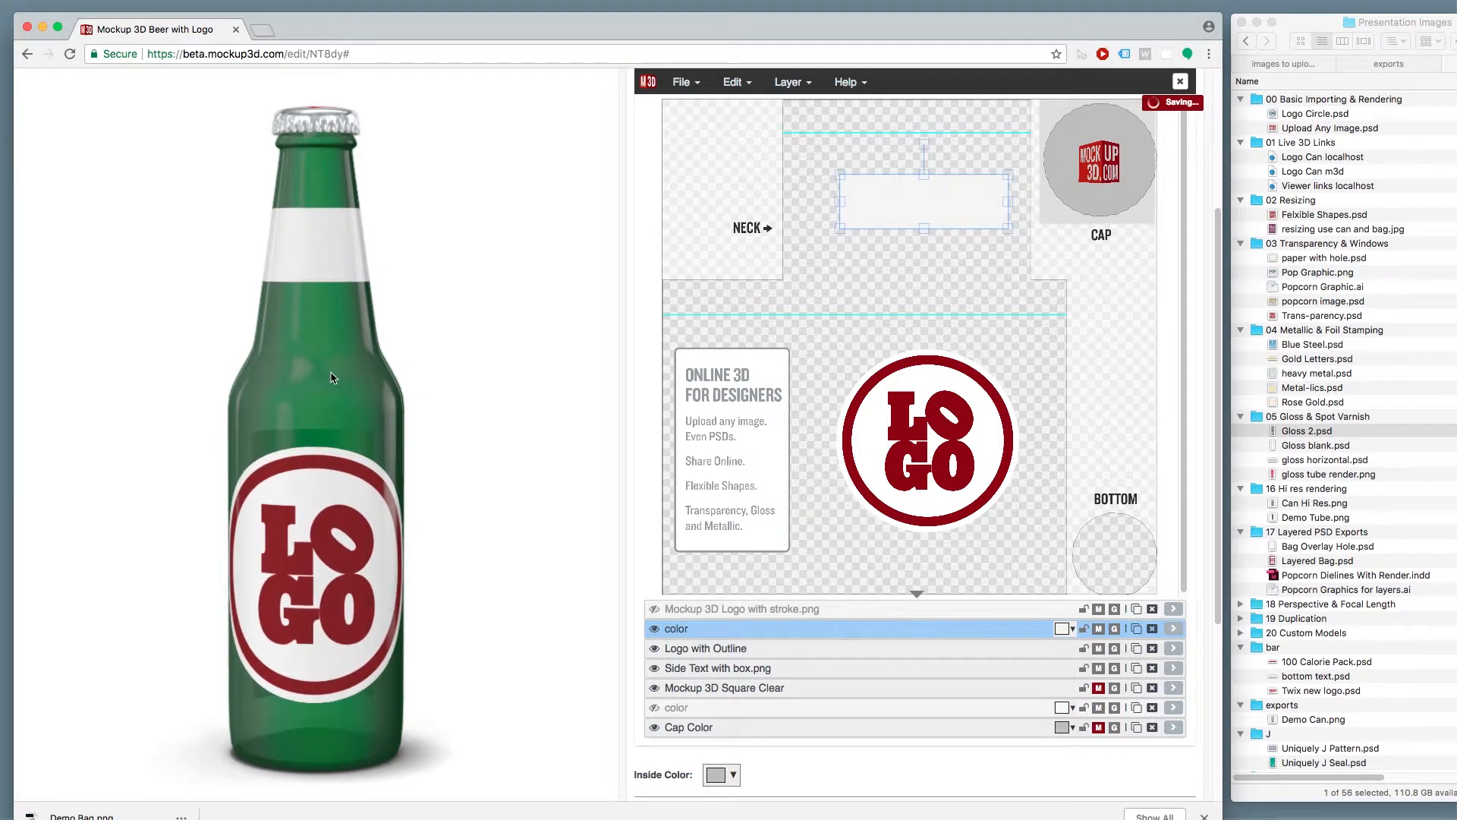
Step: Add Mockup 3D Logo fa stroke.psd to the bottle, place it over the white neck band, and scale it down to fit
click(1290, 65)
drag(1304, 395, 941, 226)
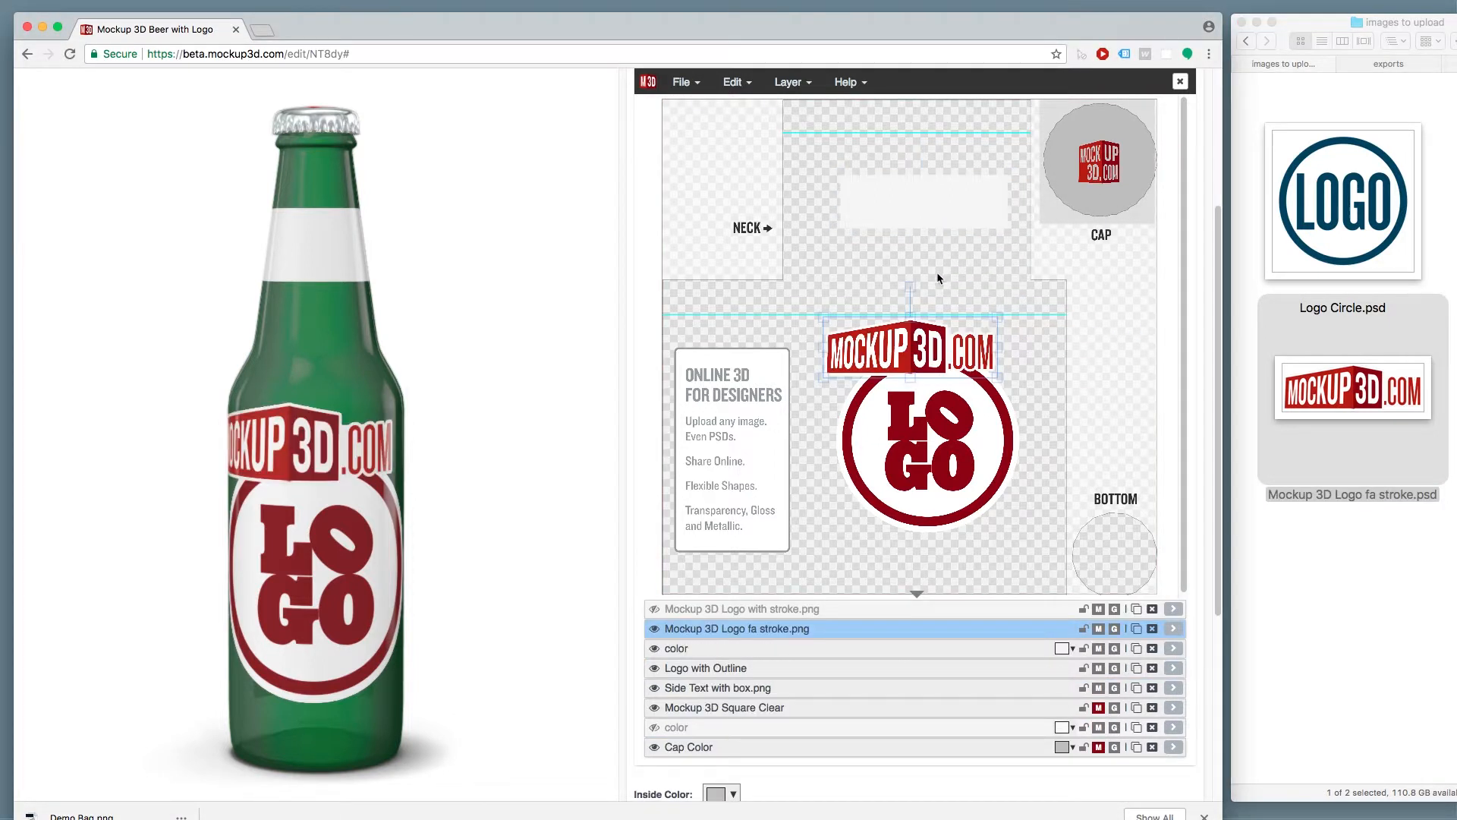
drag(922, 328, 940, 180)
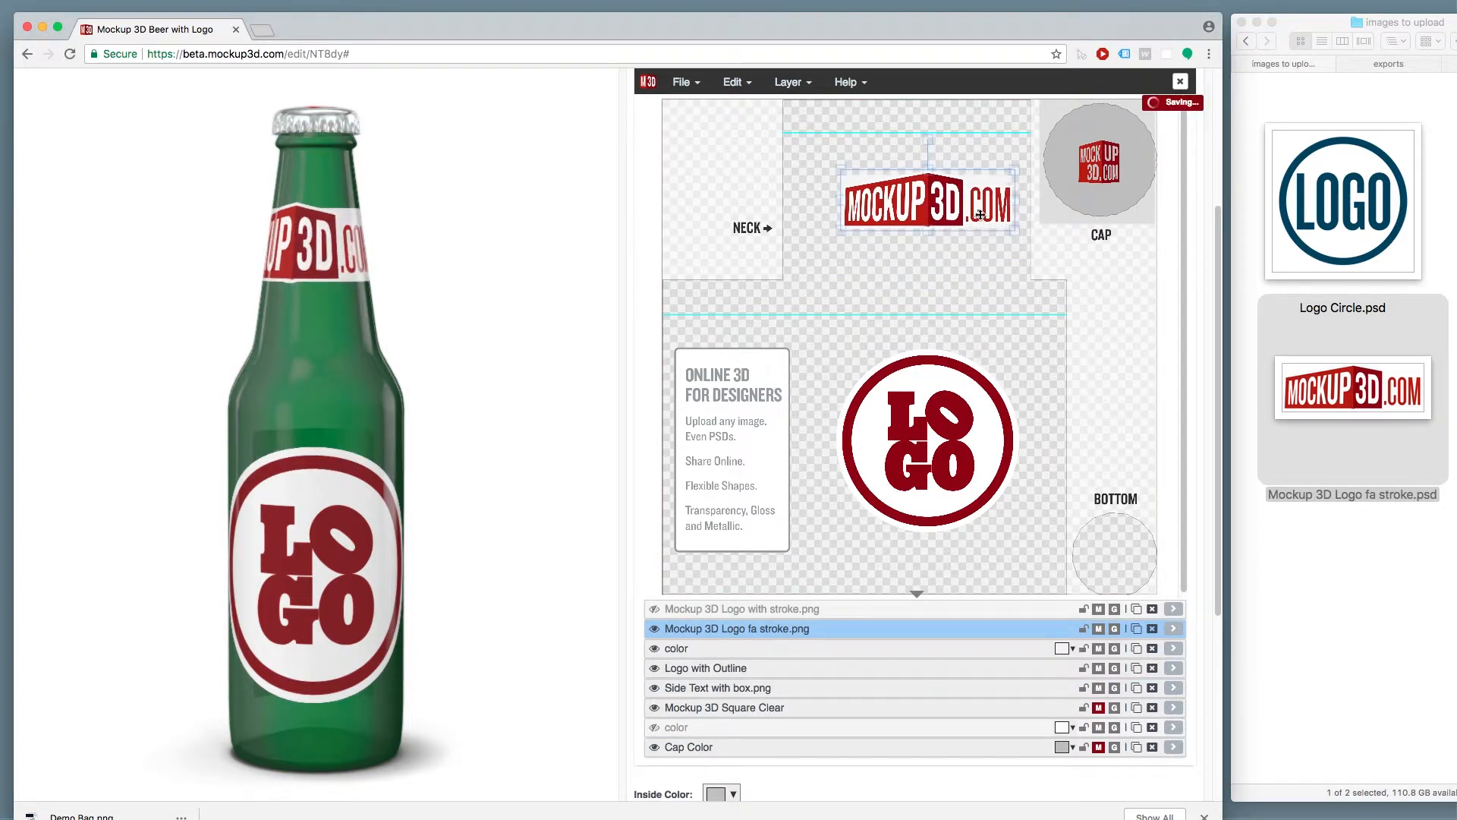
drag(1003, 228, 967, 203)
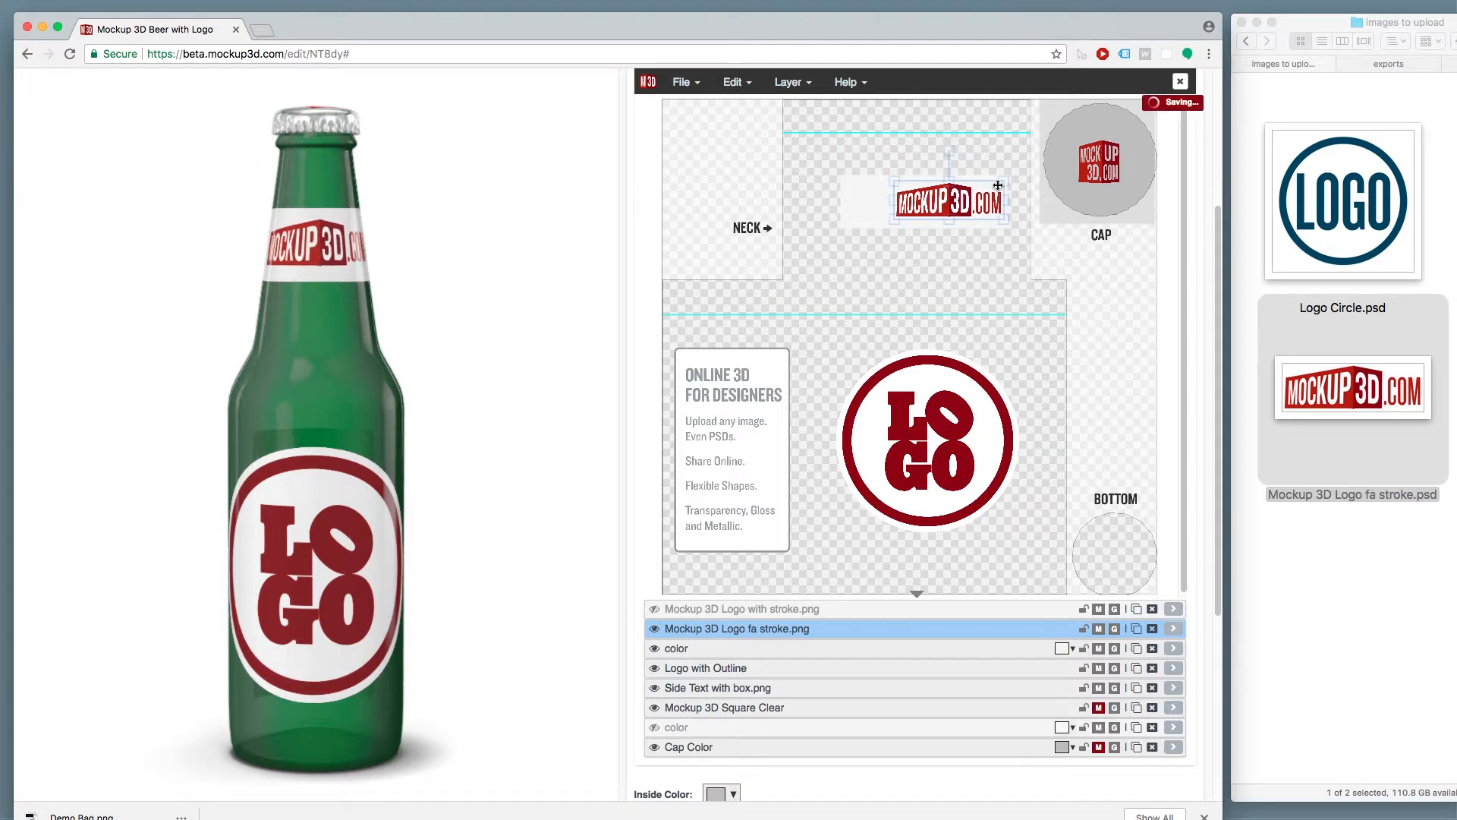
Step: Tilt the bottle to show its cap and rotate the Mockup 3D Square Clear logo on the cap clockwise
drag(315, 318, 349, 325)
drag(386, 245, 363, 433)
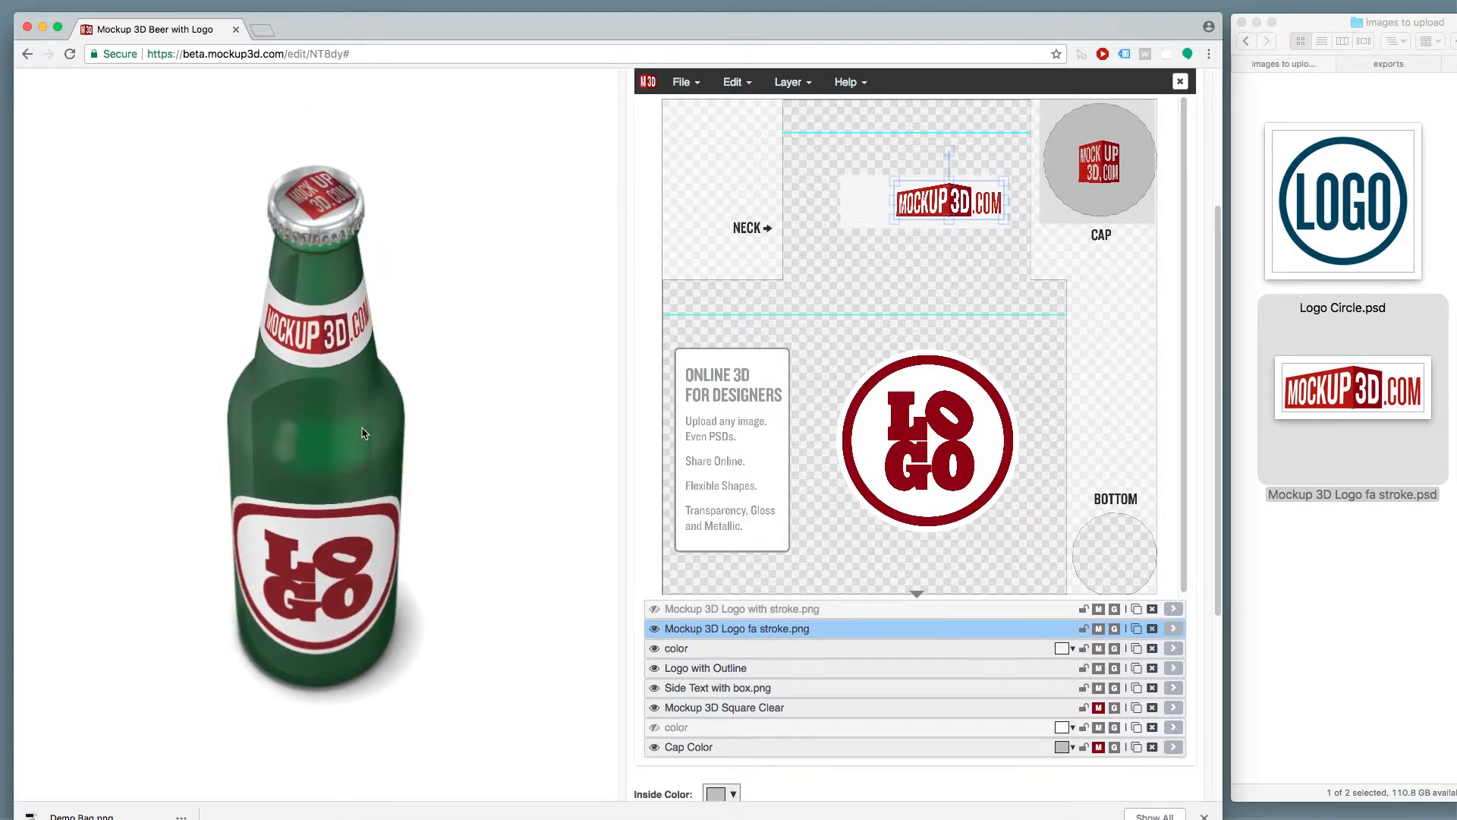
click(1105, 144)
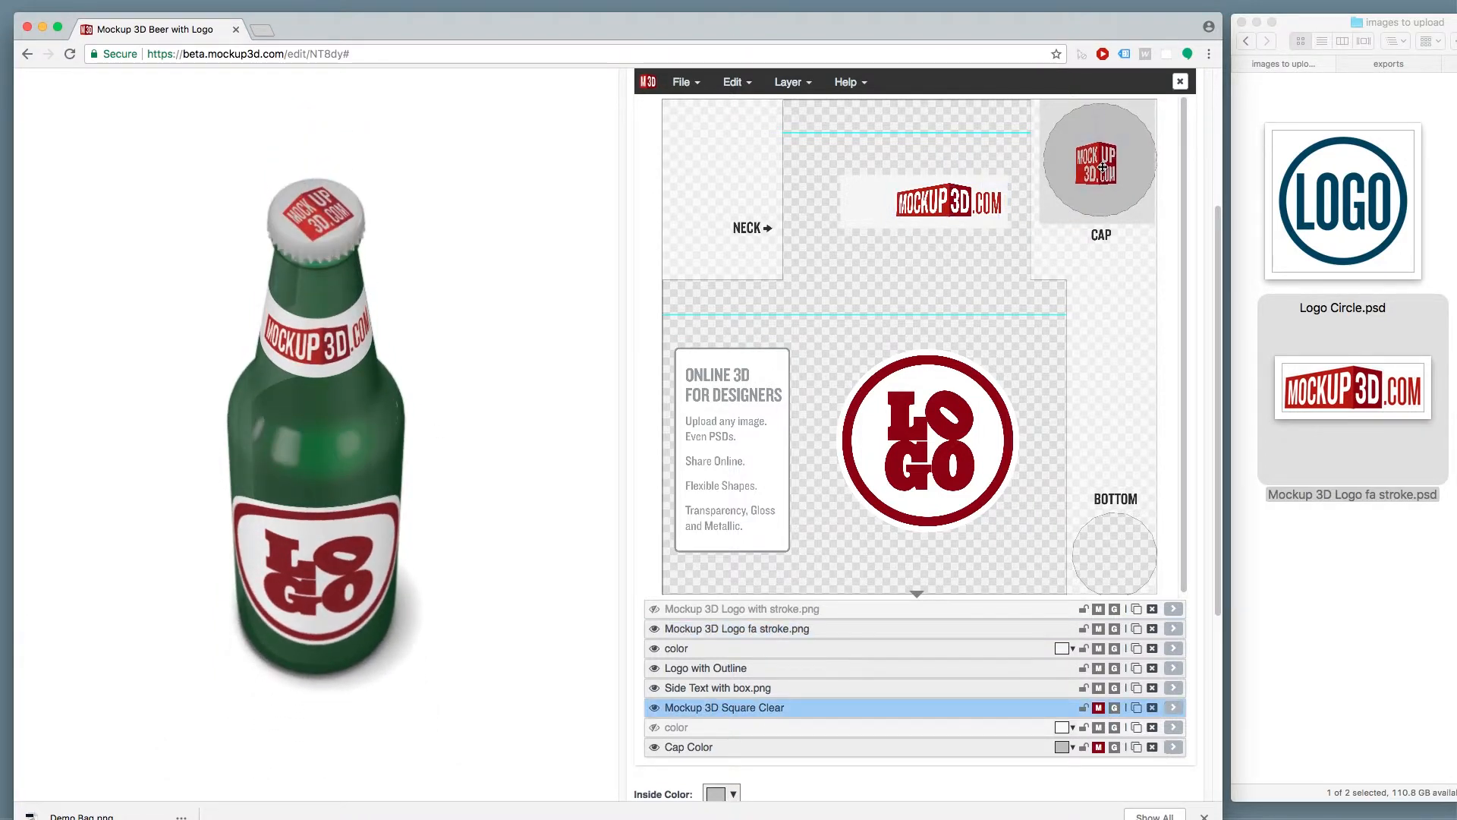
drag(1096, 111, 1112, 120)
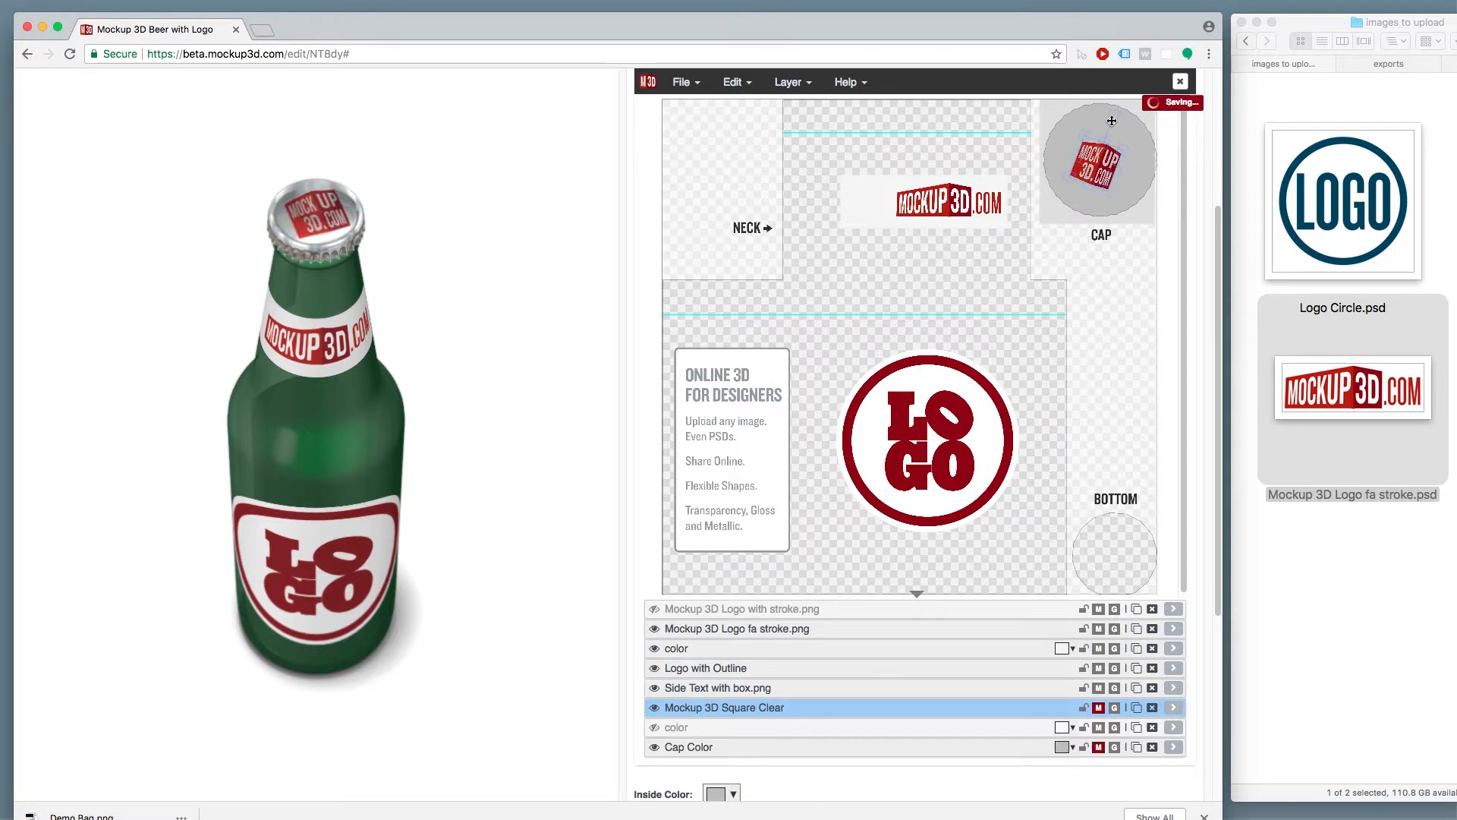
click(1106, 118)
click(1101, 134)
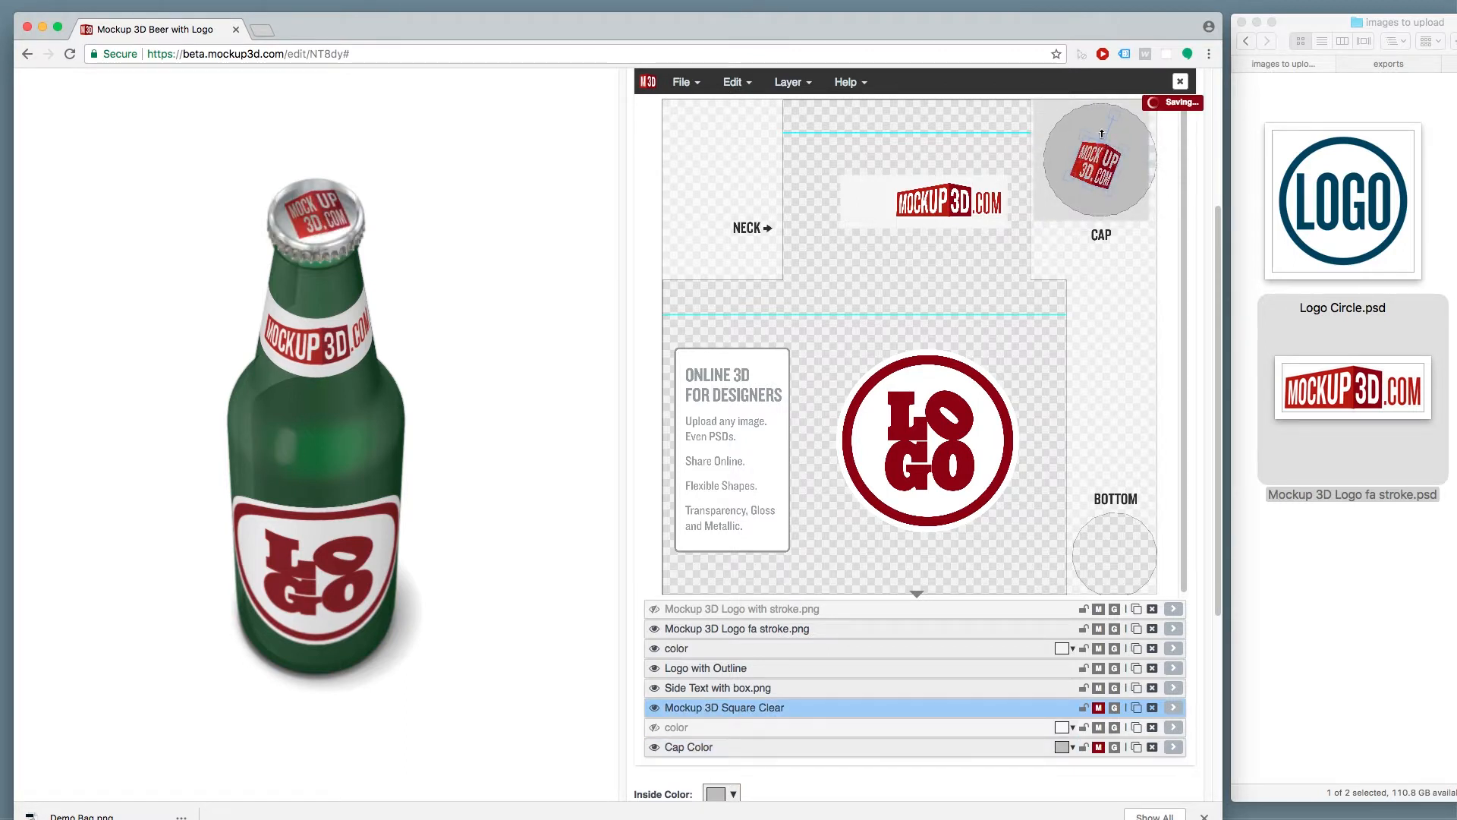
drag(1113, 115, 1119, 120)
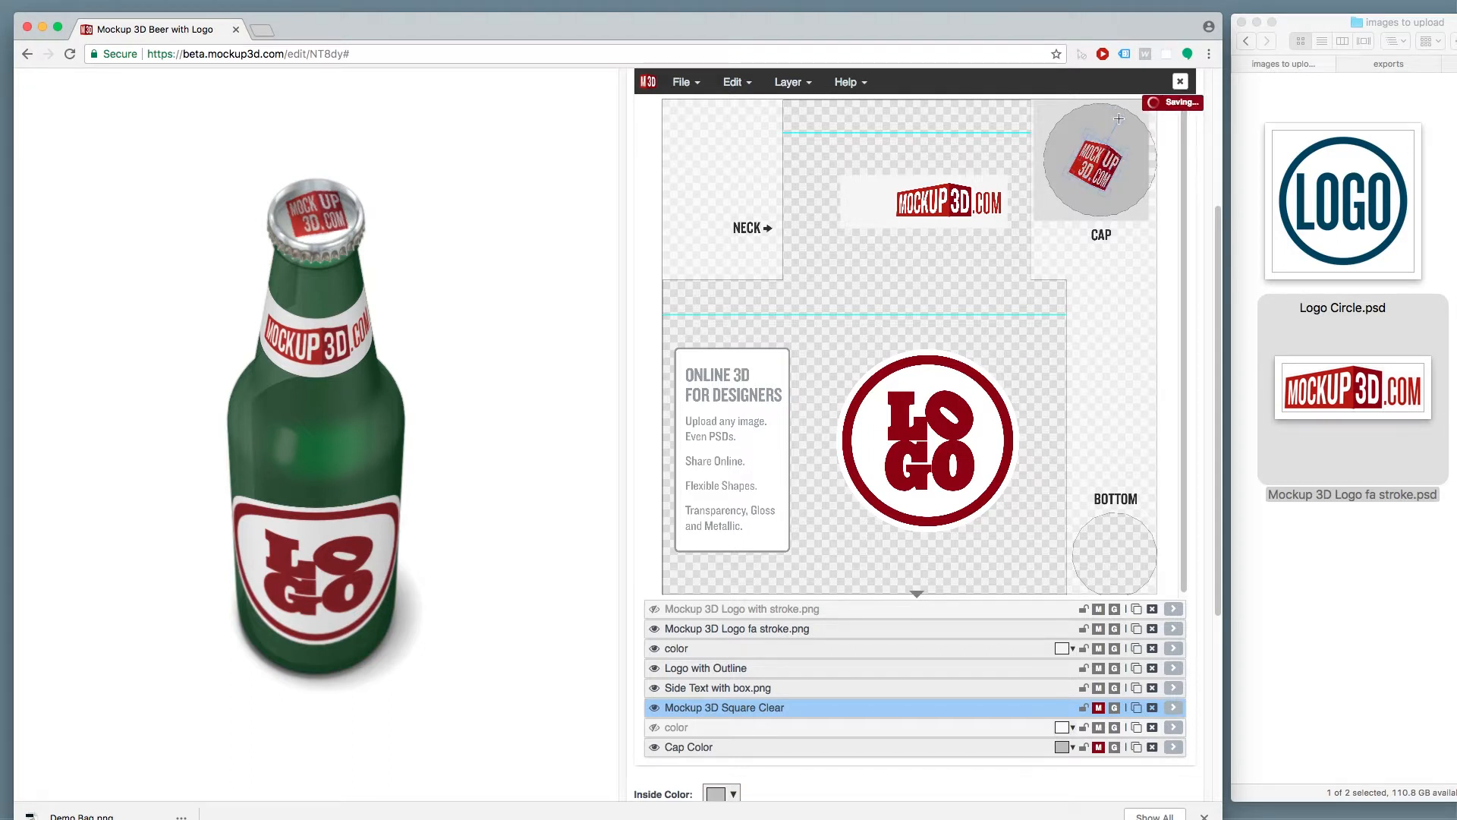
click(1056, 117)
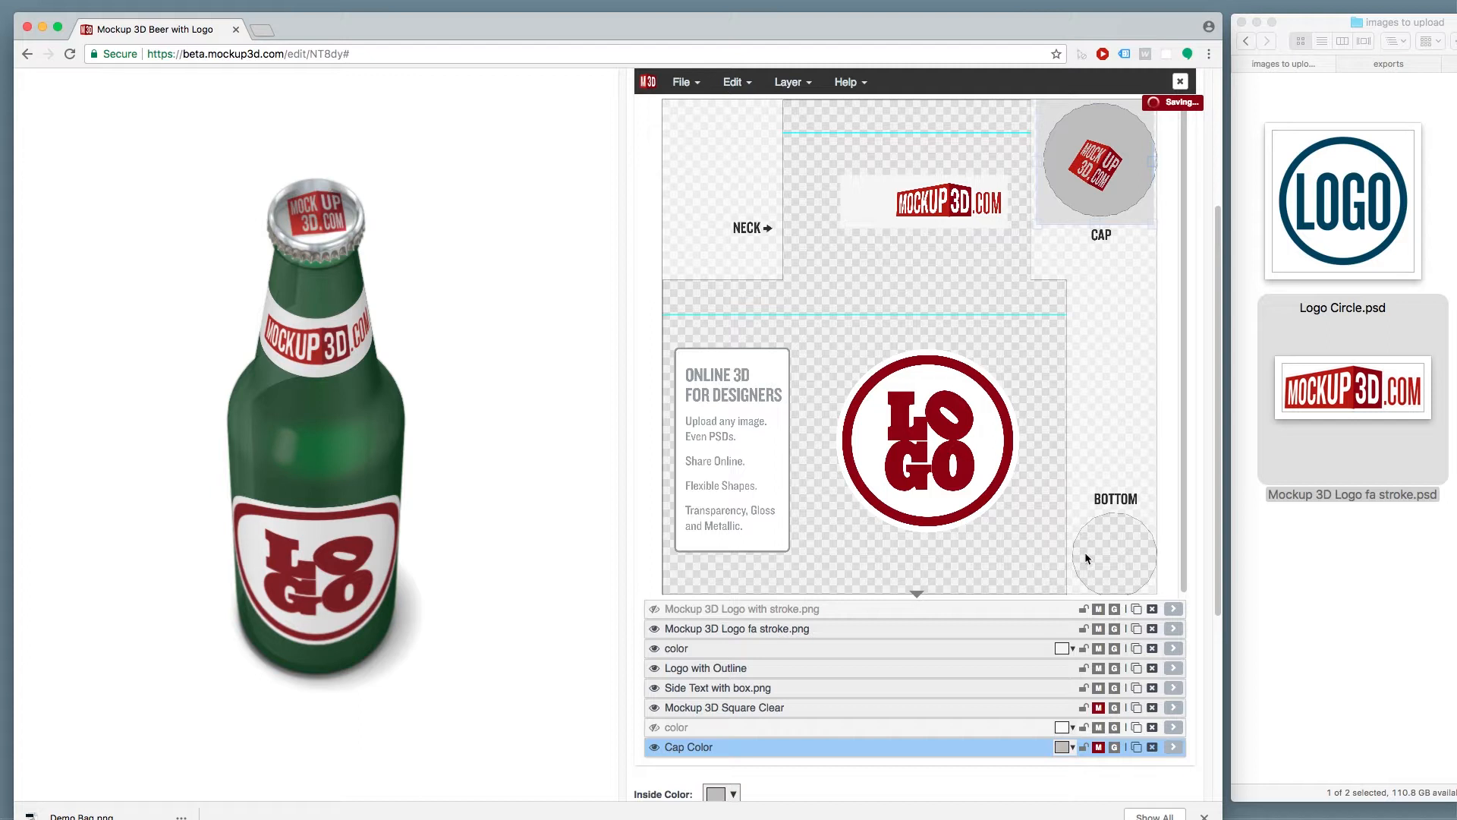
click(1100, 178)
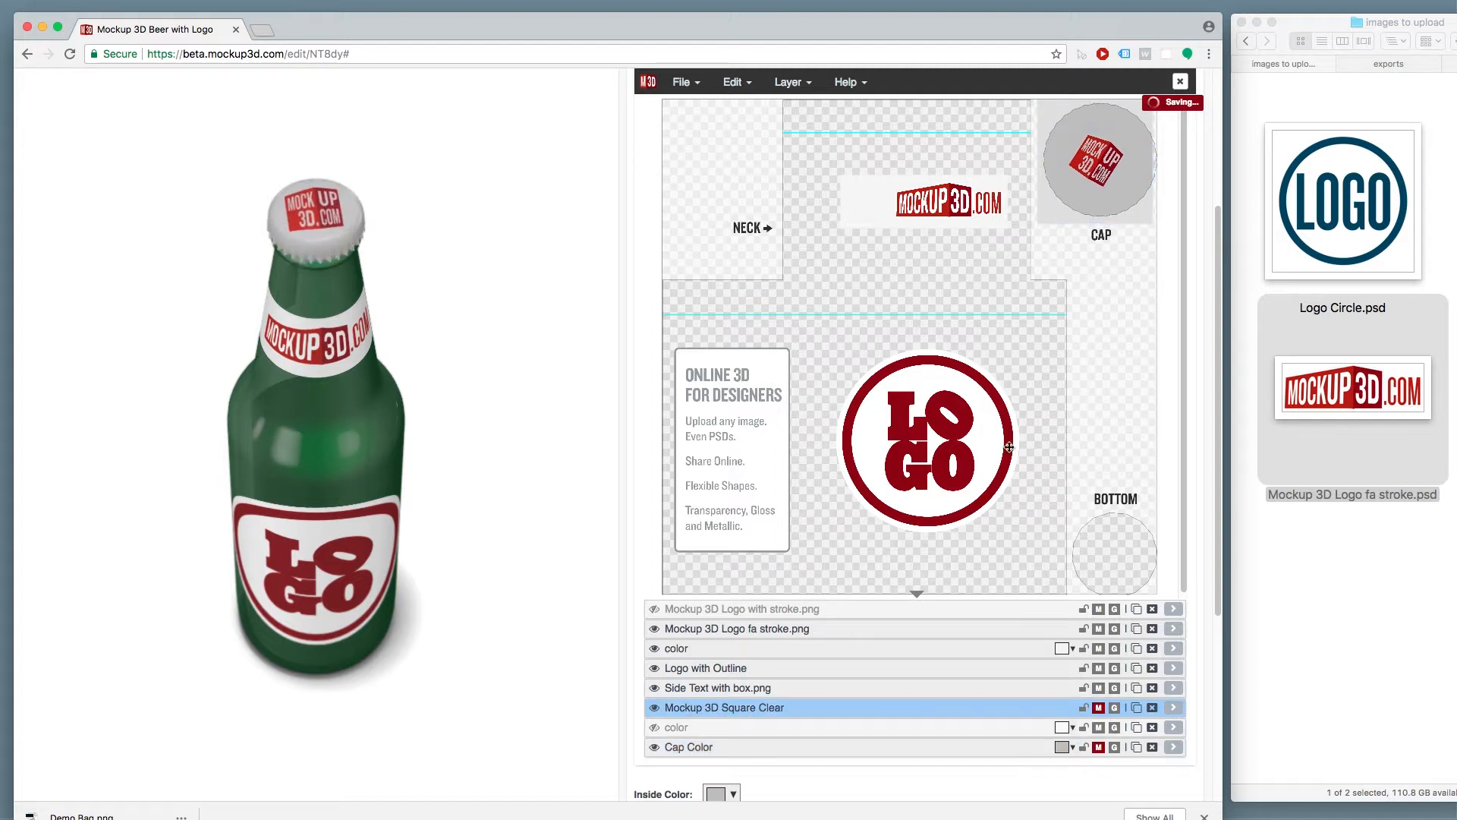
Step: Set the Cap Color layer to dark red, #820a0a, and hide the Mockup 3D Square Clear layer
click(963, 750)
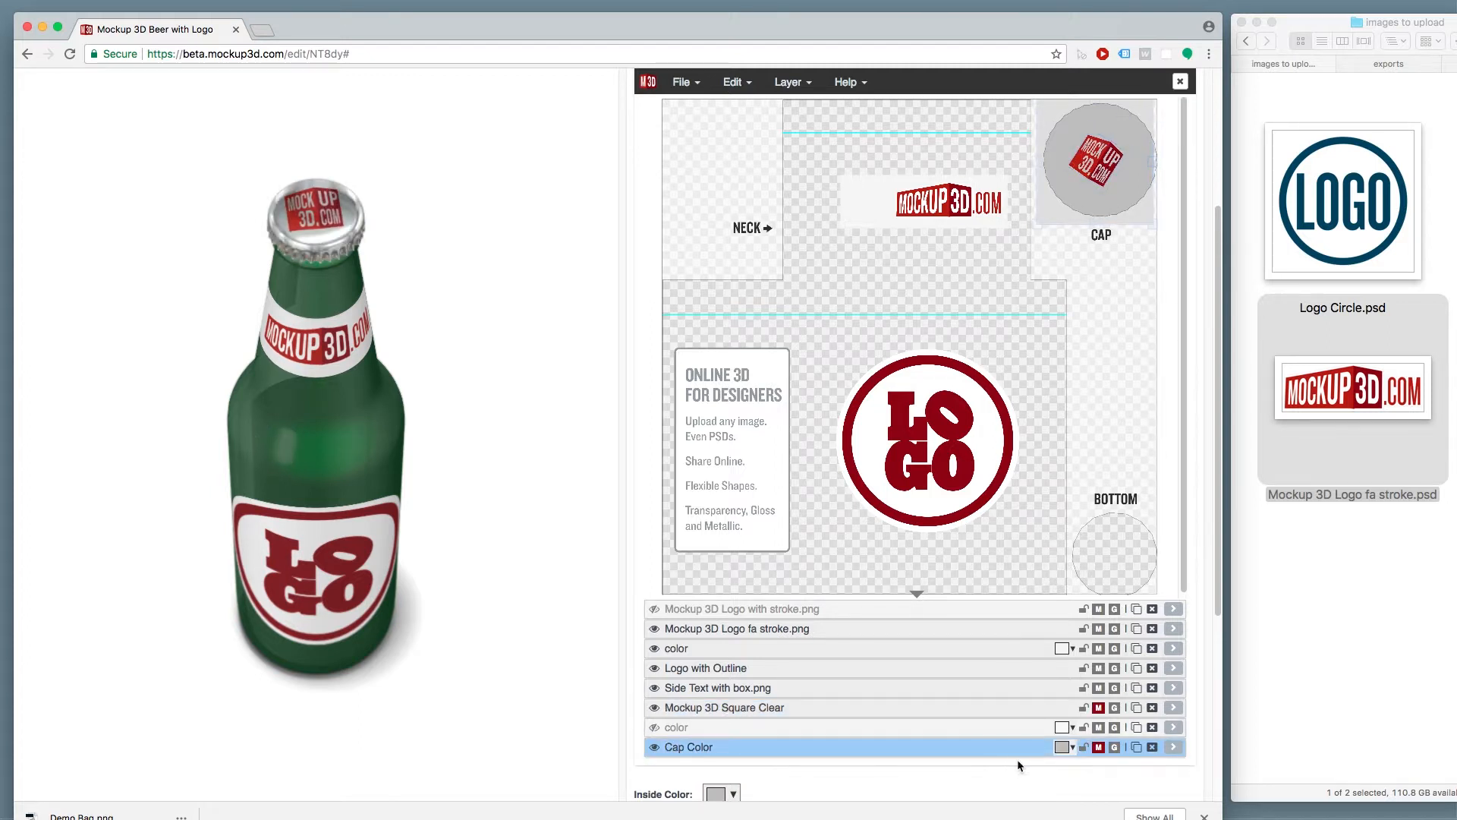
click(1064, 748)
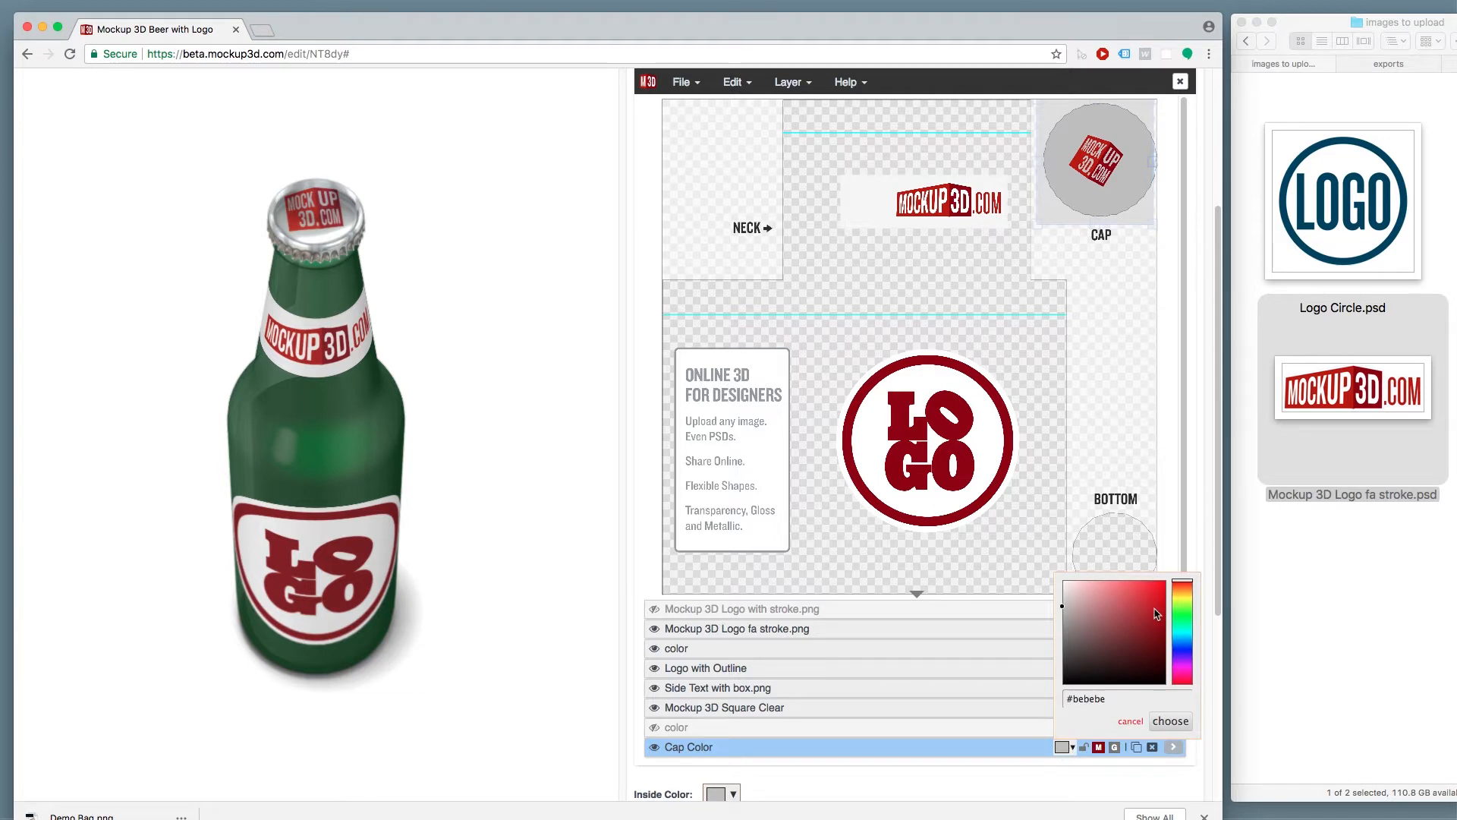
drag(1157, 613, 1161, 629)
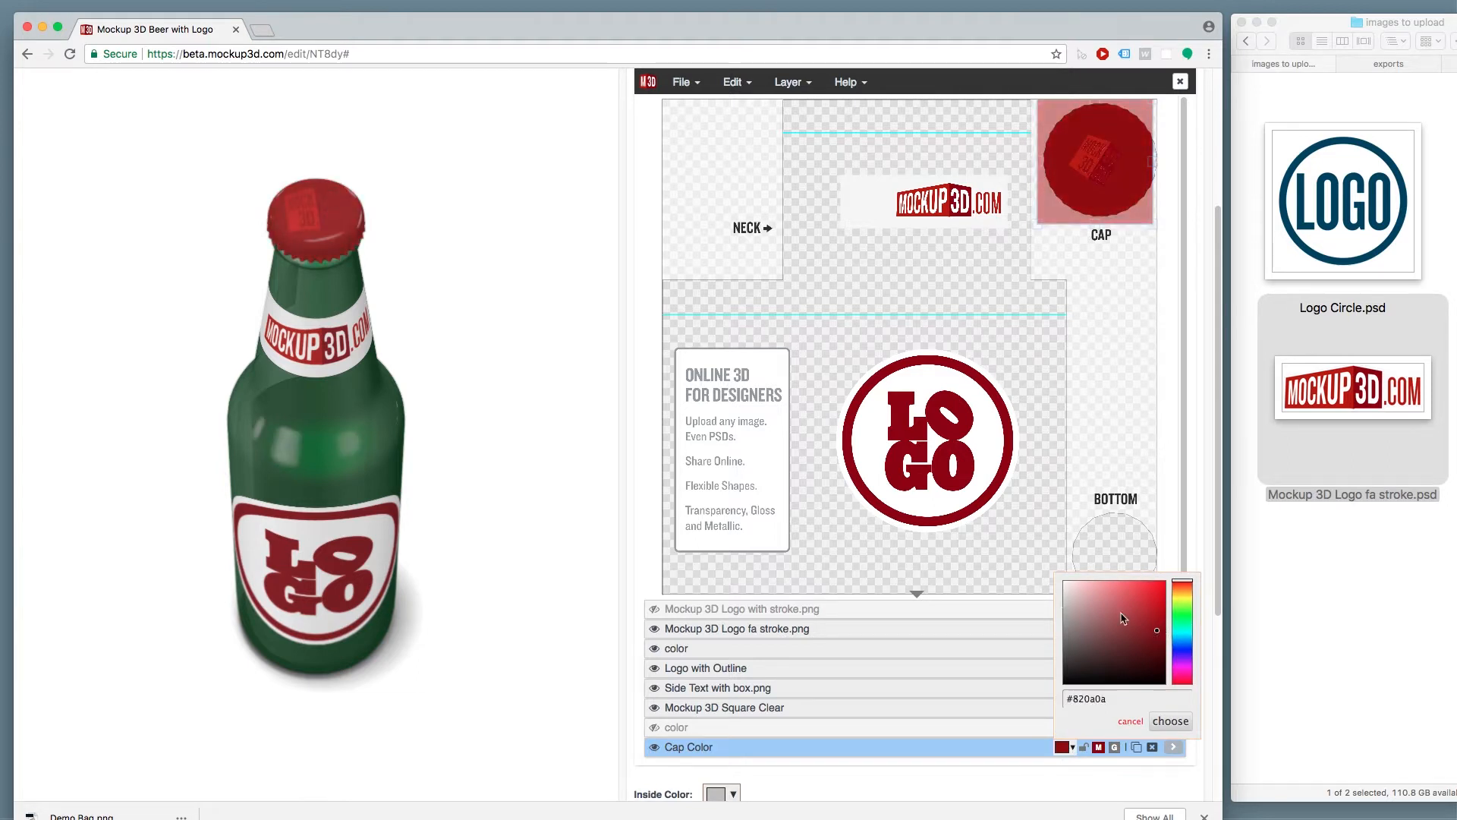
click(657, 708)
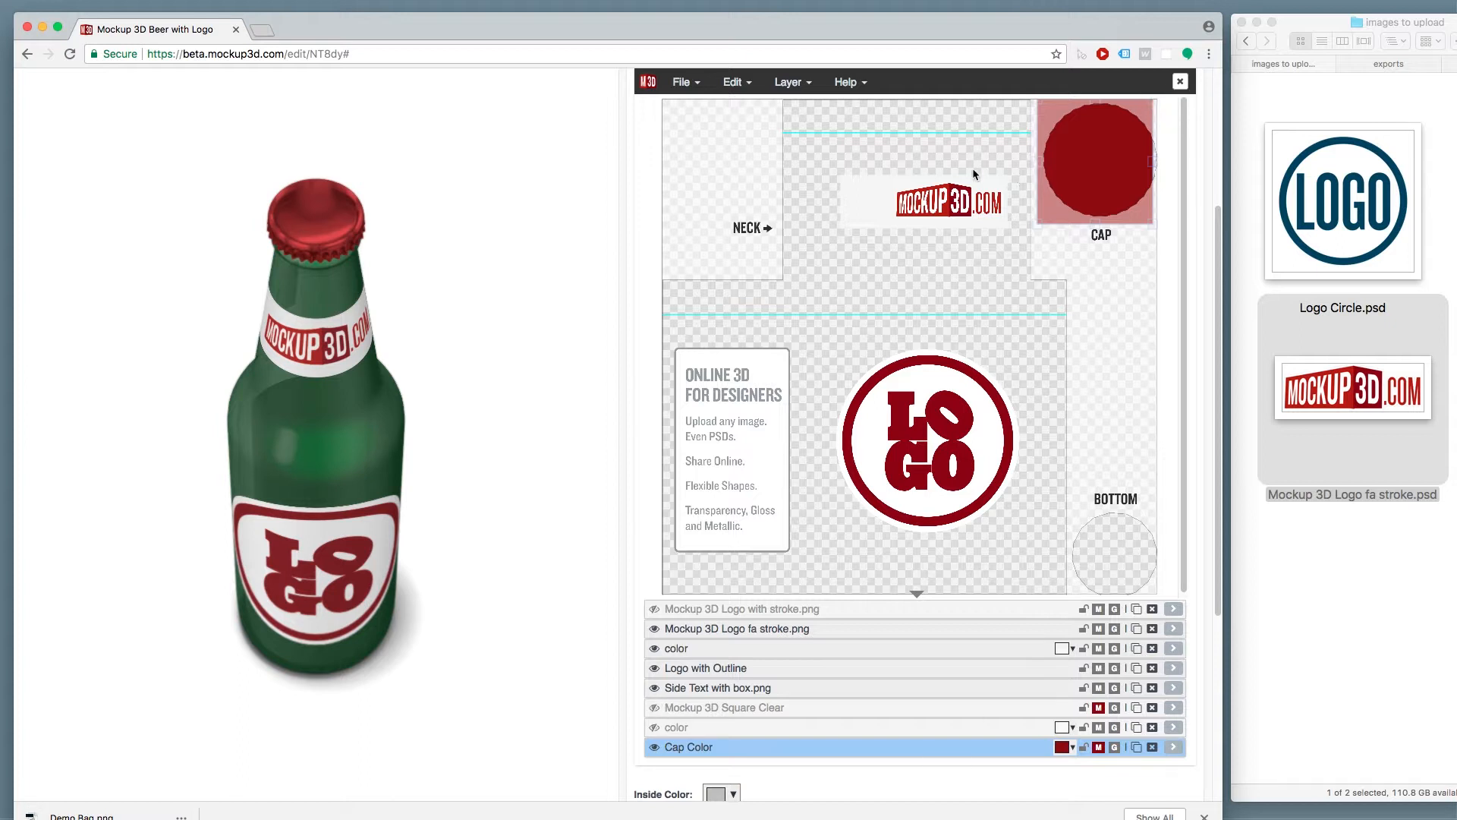
drag(381, 370, 380, 286)
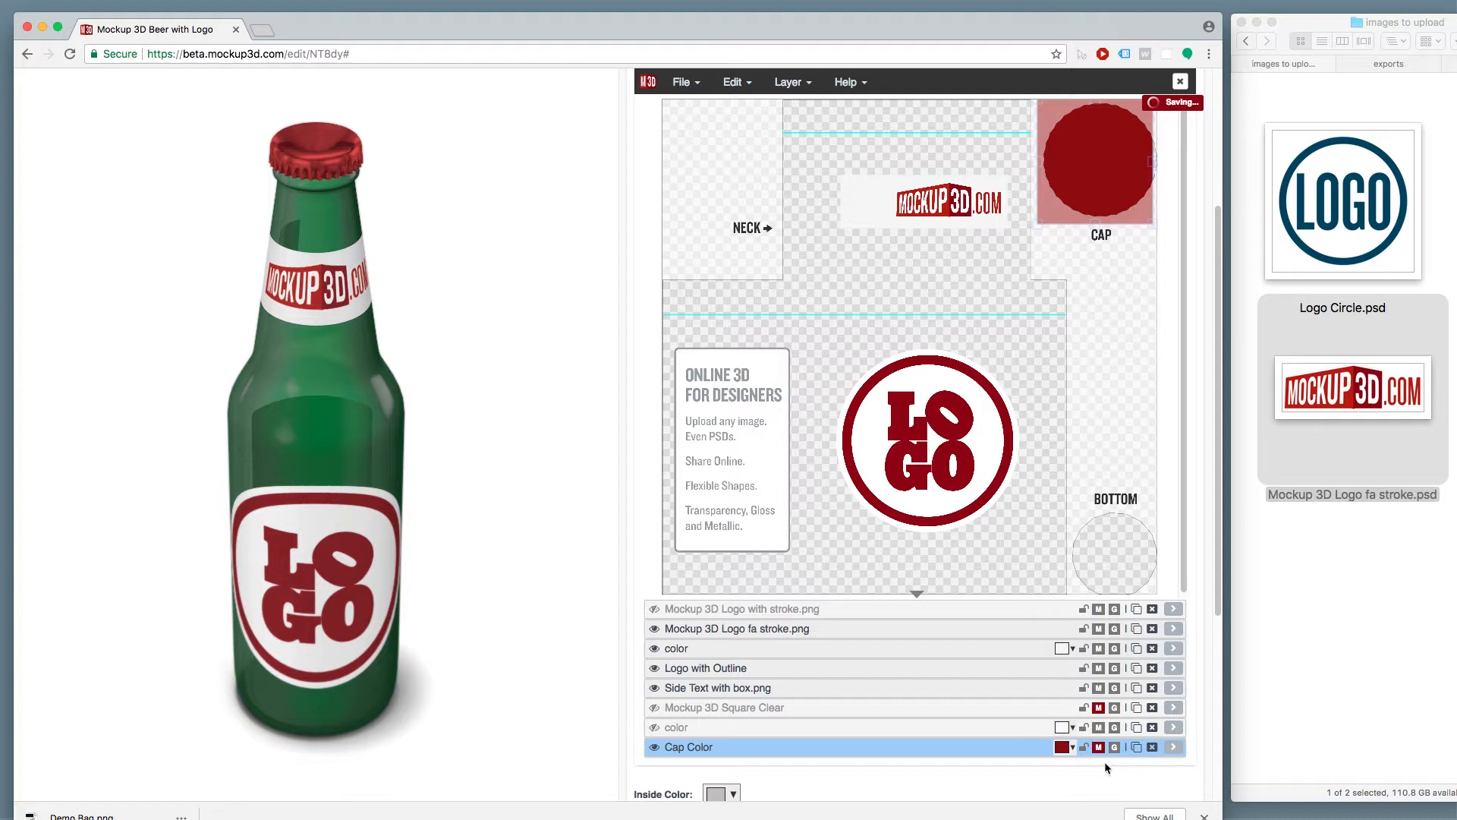
Step: Open the Demo Tube scene from the dashboard and add Metal-lics.psd from the Presentation Images folder to the tube
click(649, 84)
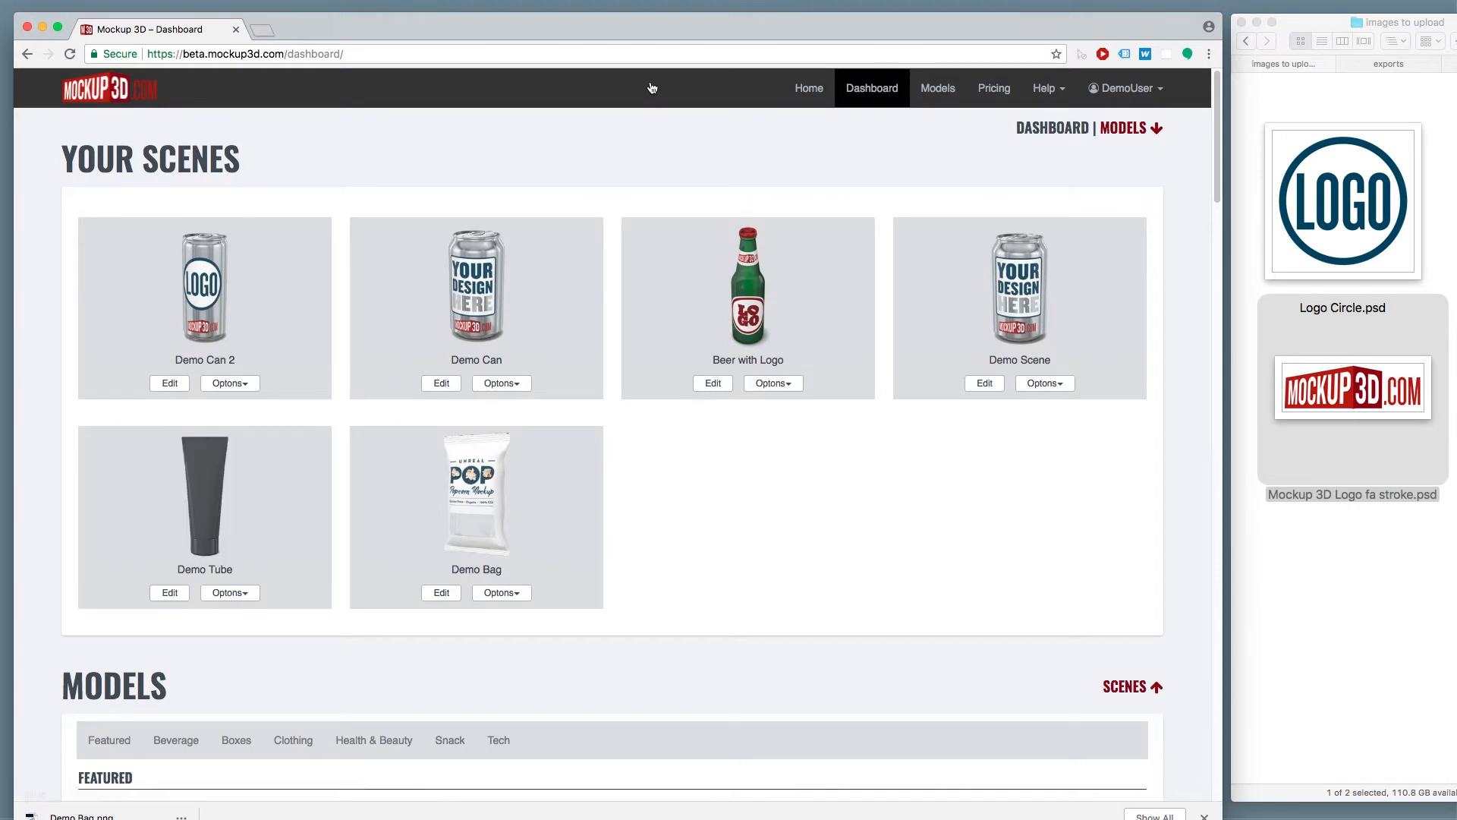
click(232, 508)
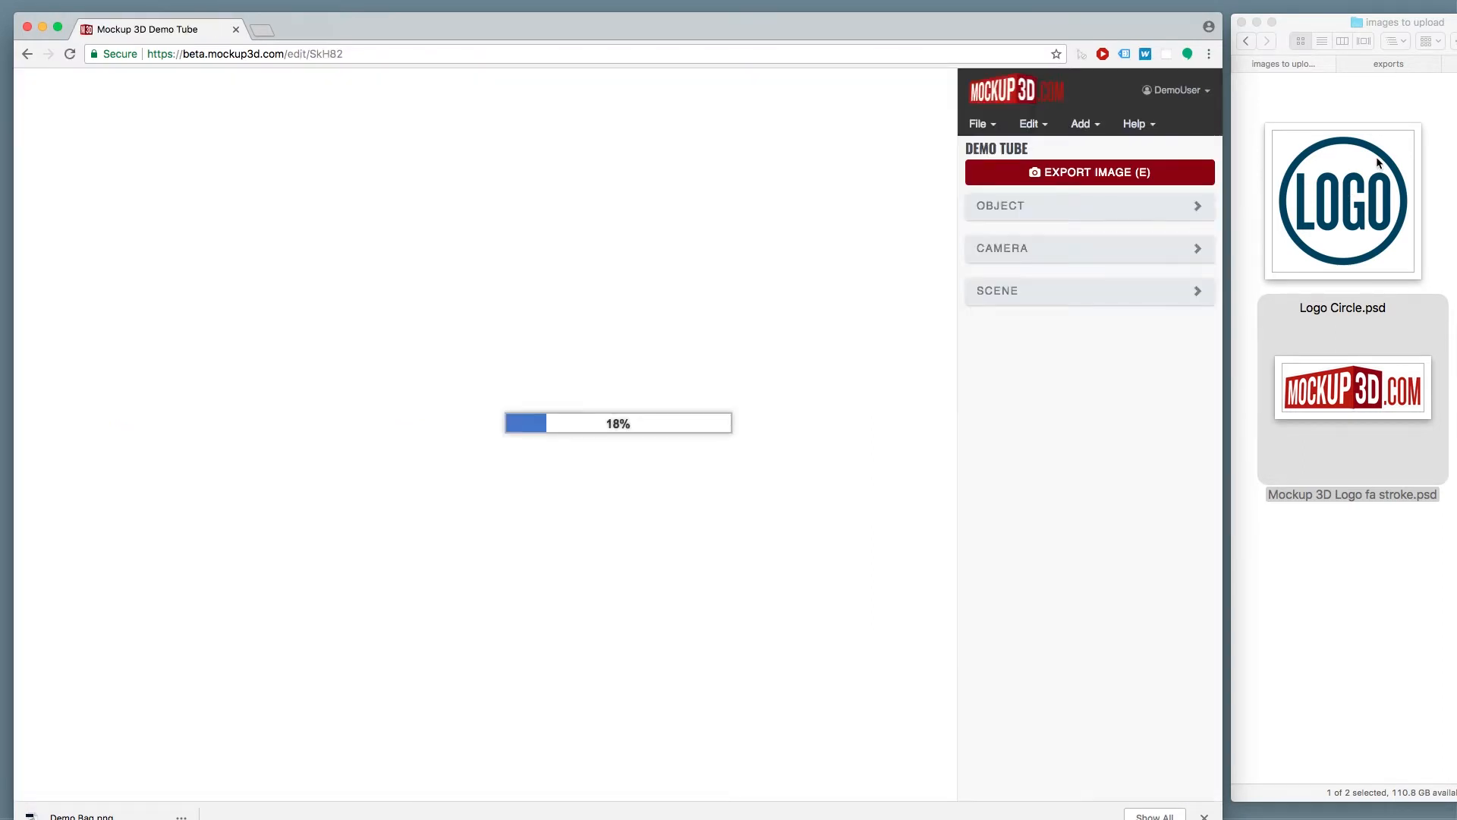
click(1449, 64)
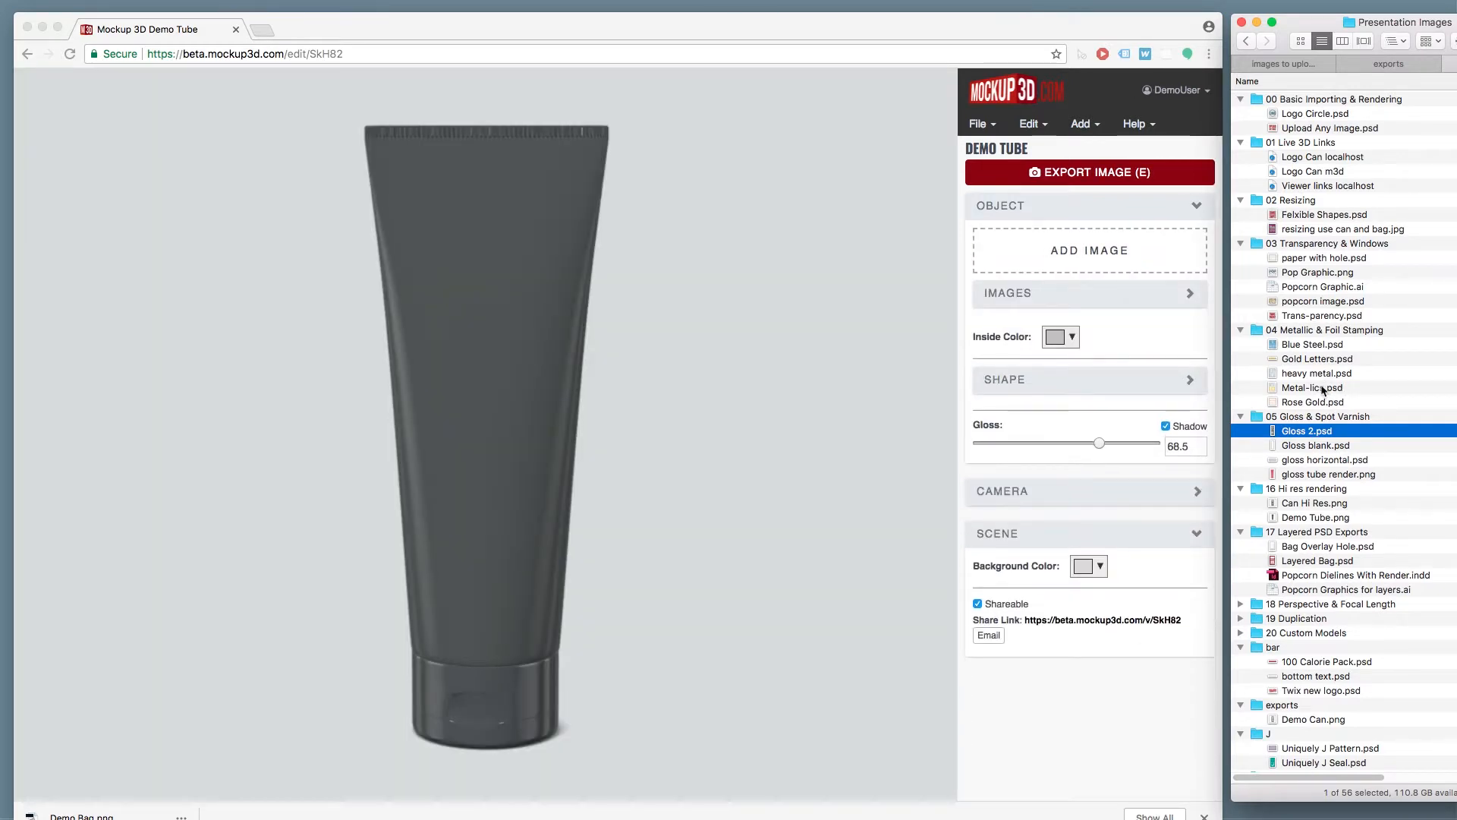
drag(1322, 390, 1124, 266)
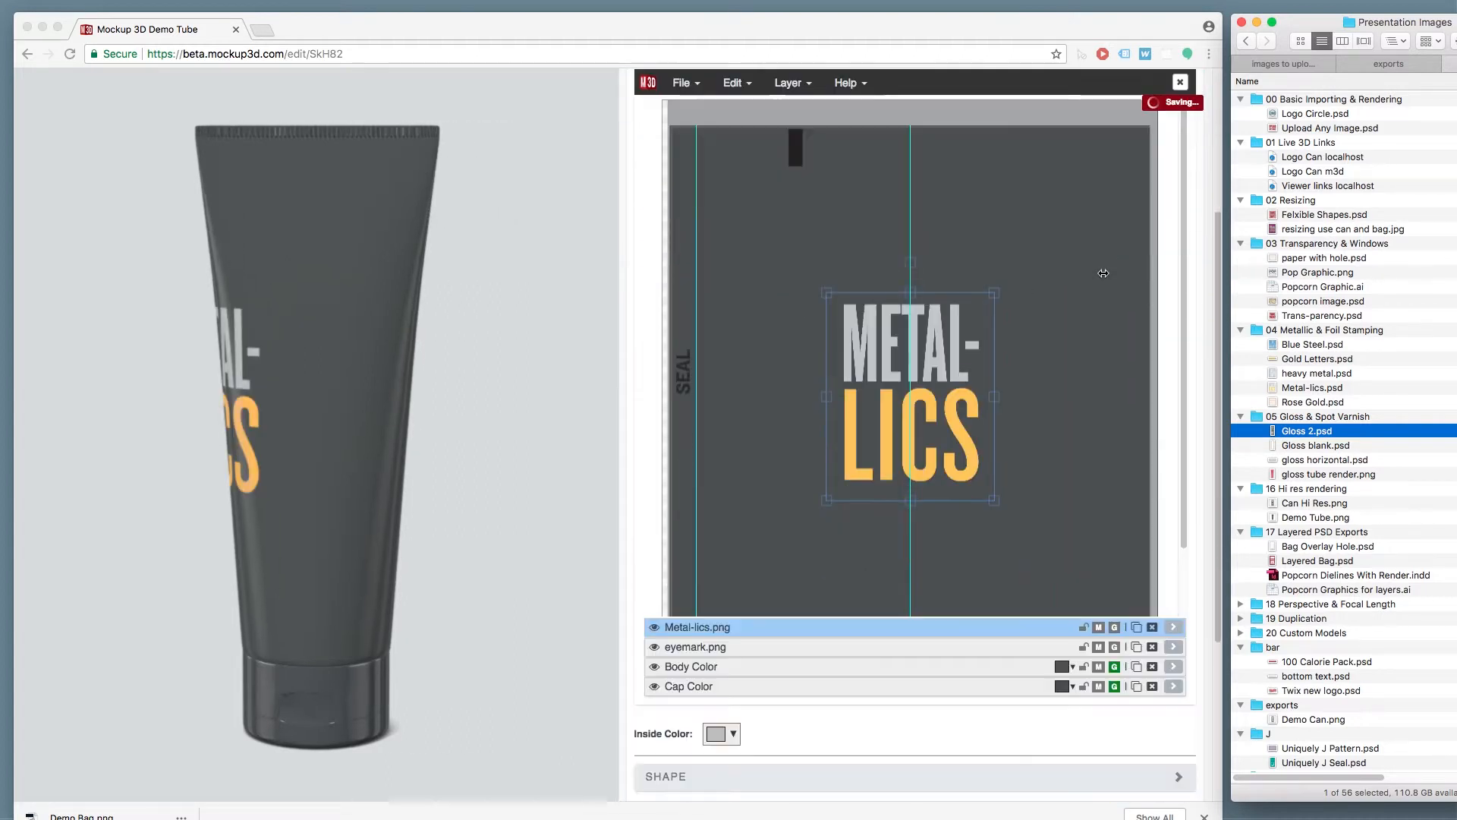
Step: Move the Metal-lics graphic onto the tube's front and enlarge it to span nearly the full width
click(967, 343)
drag(967, 343, 1082, 302)
drag(1114, 461, 1144, 503)
drag(1018, 419, 1026, 438)
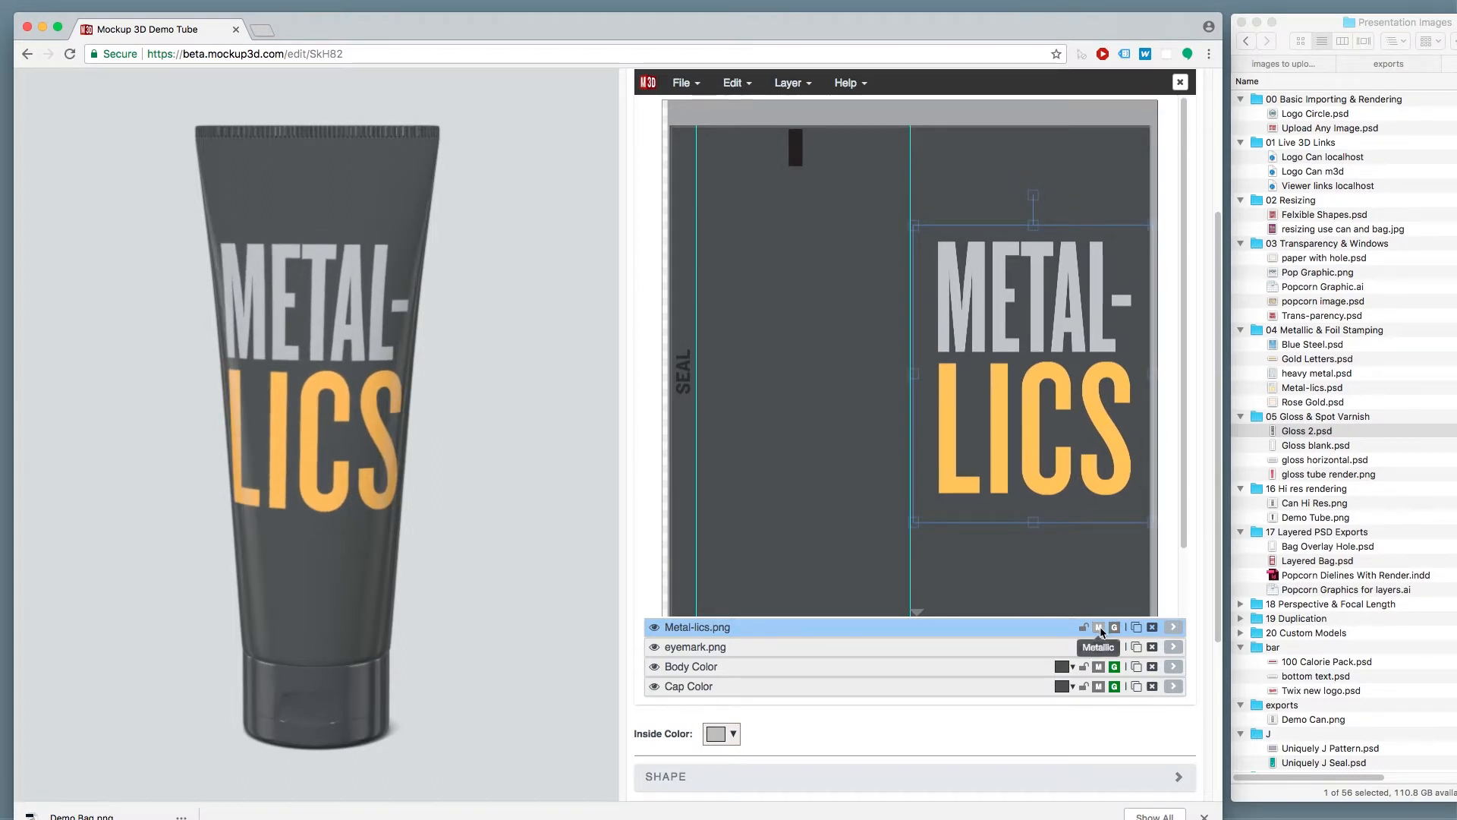
Step: Turn on the Metallic finish for Metal-lics.png, nudge the graphic slightly, and rotate the tube to inspect the reflections
click(790, 82)
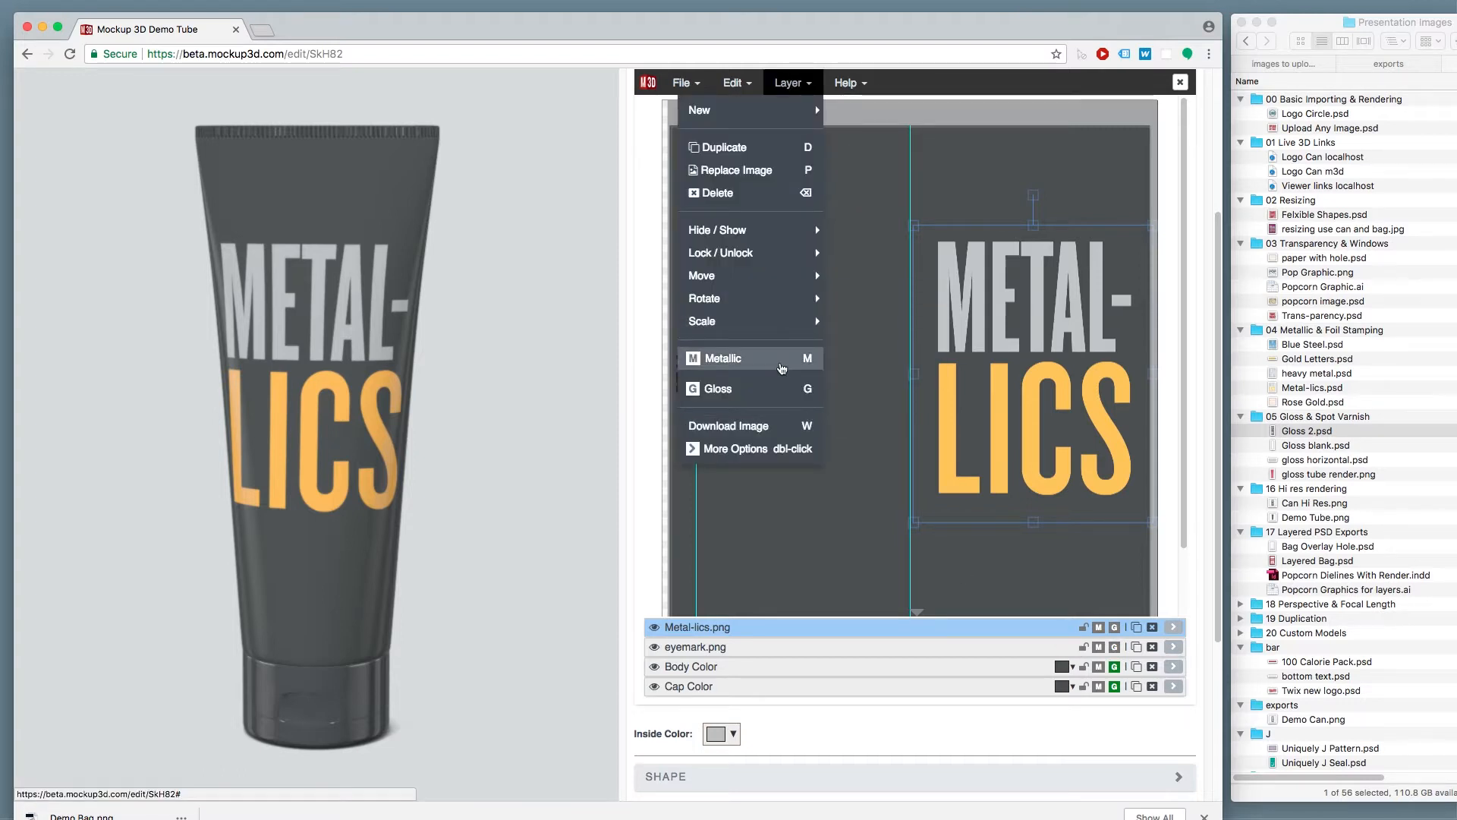
click(782, 369)
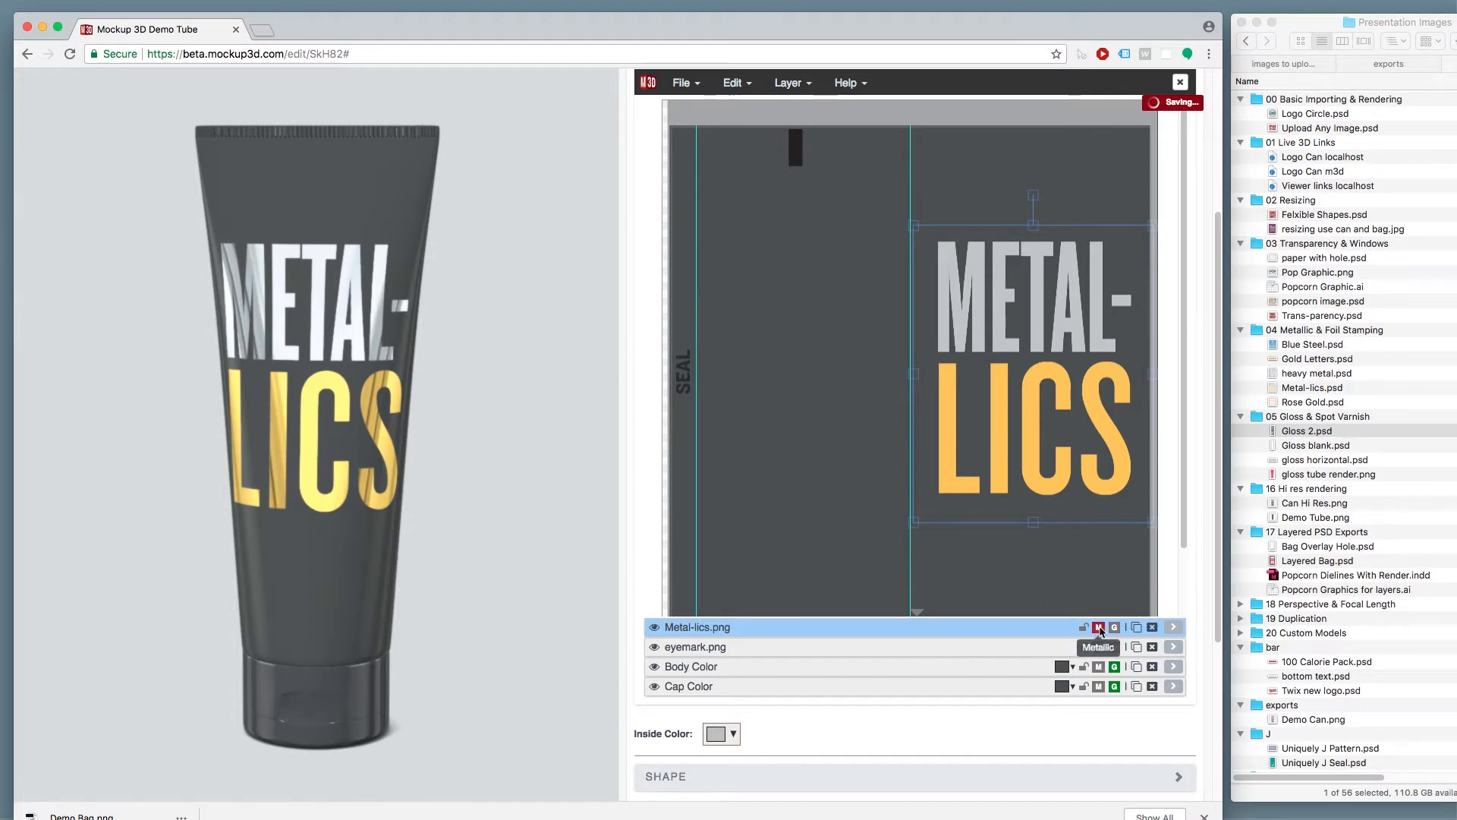
drag(1067, 443, 1070, 449)
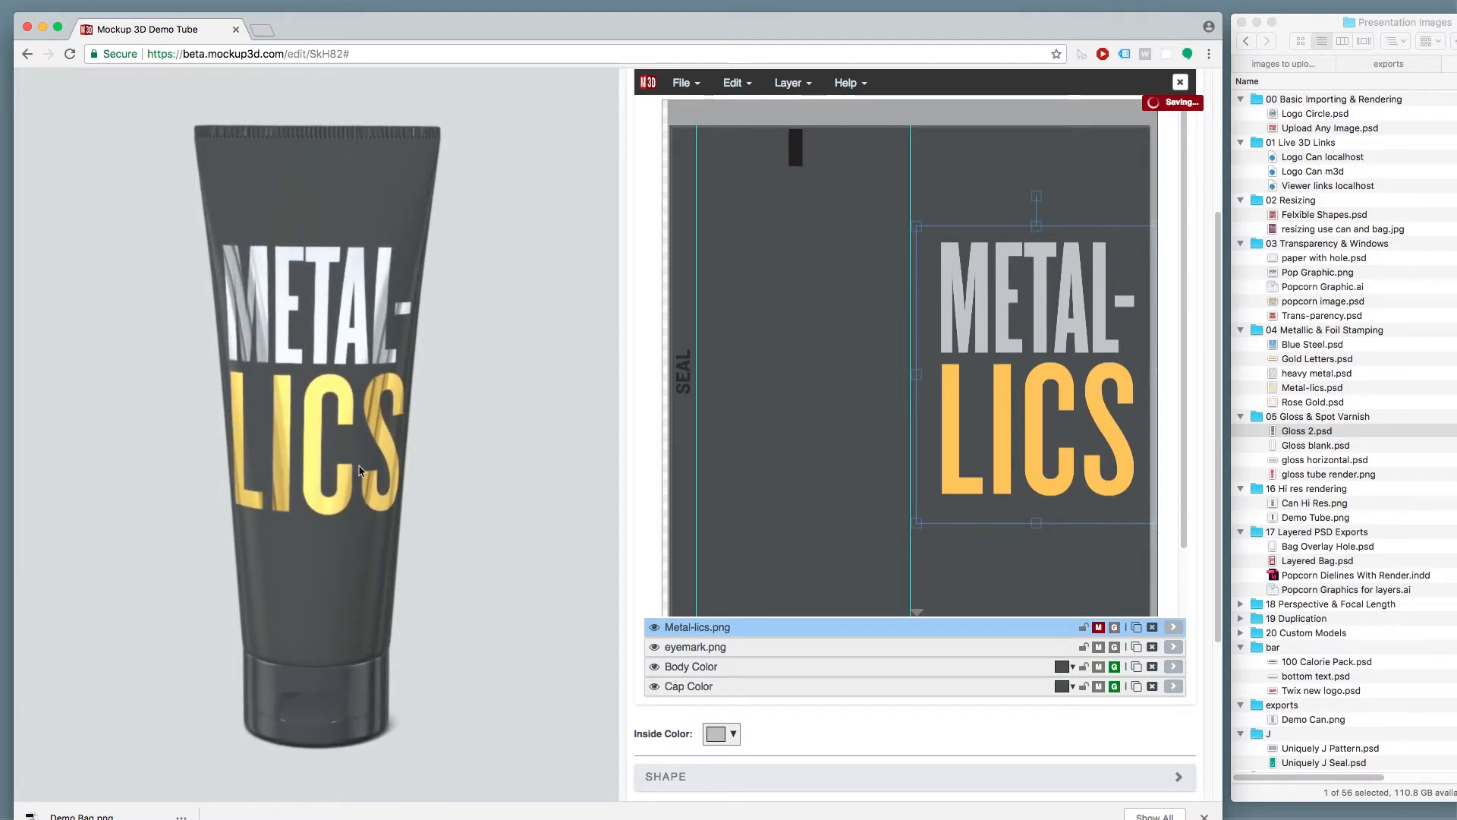
drag(377, 510, 288, 555)
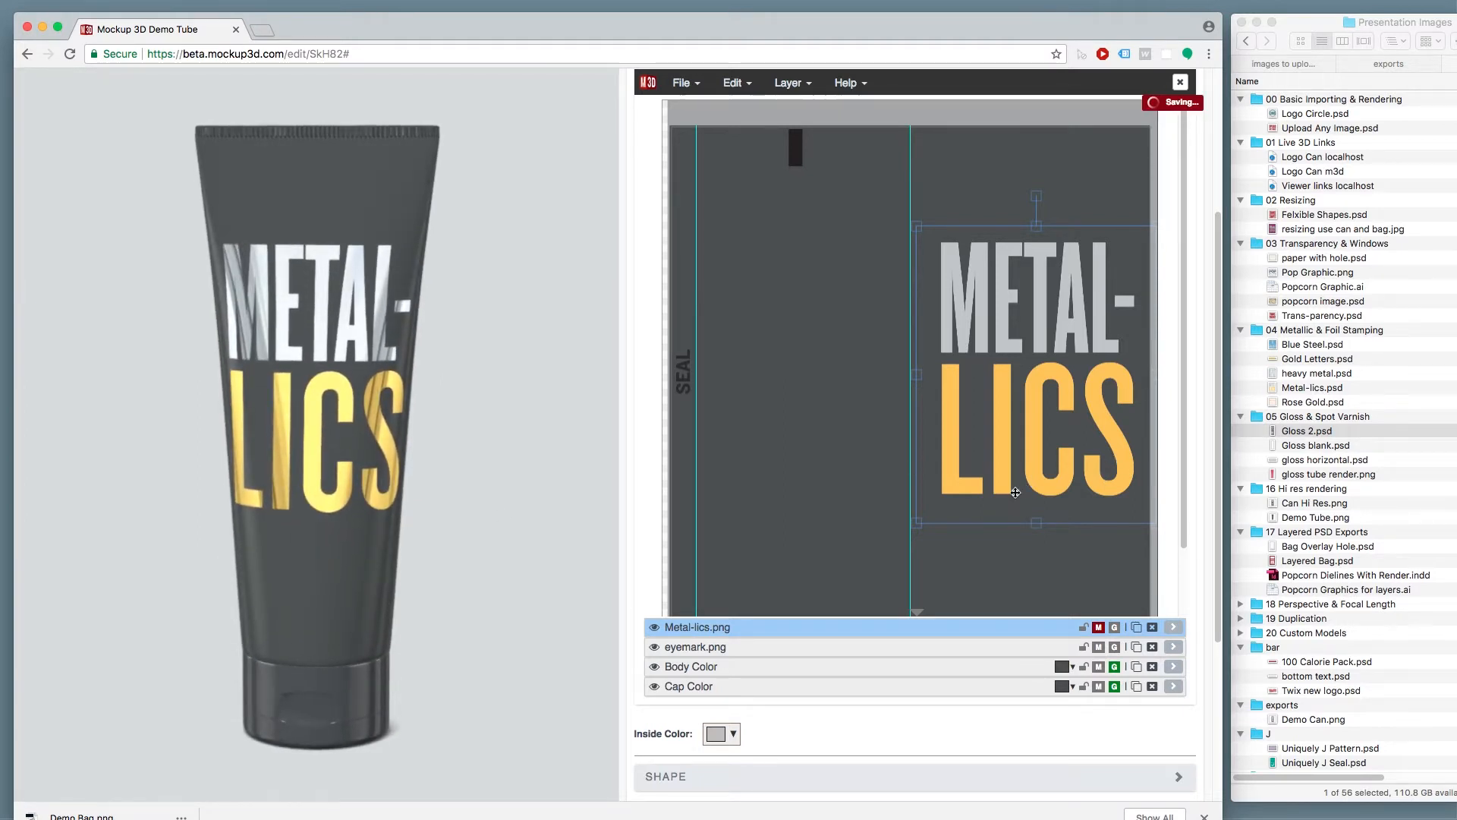
Step: Hide the Metal-lics.png layer, then add Rose Gold.psd to the tube and place it on the front
click(654, 627)
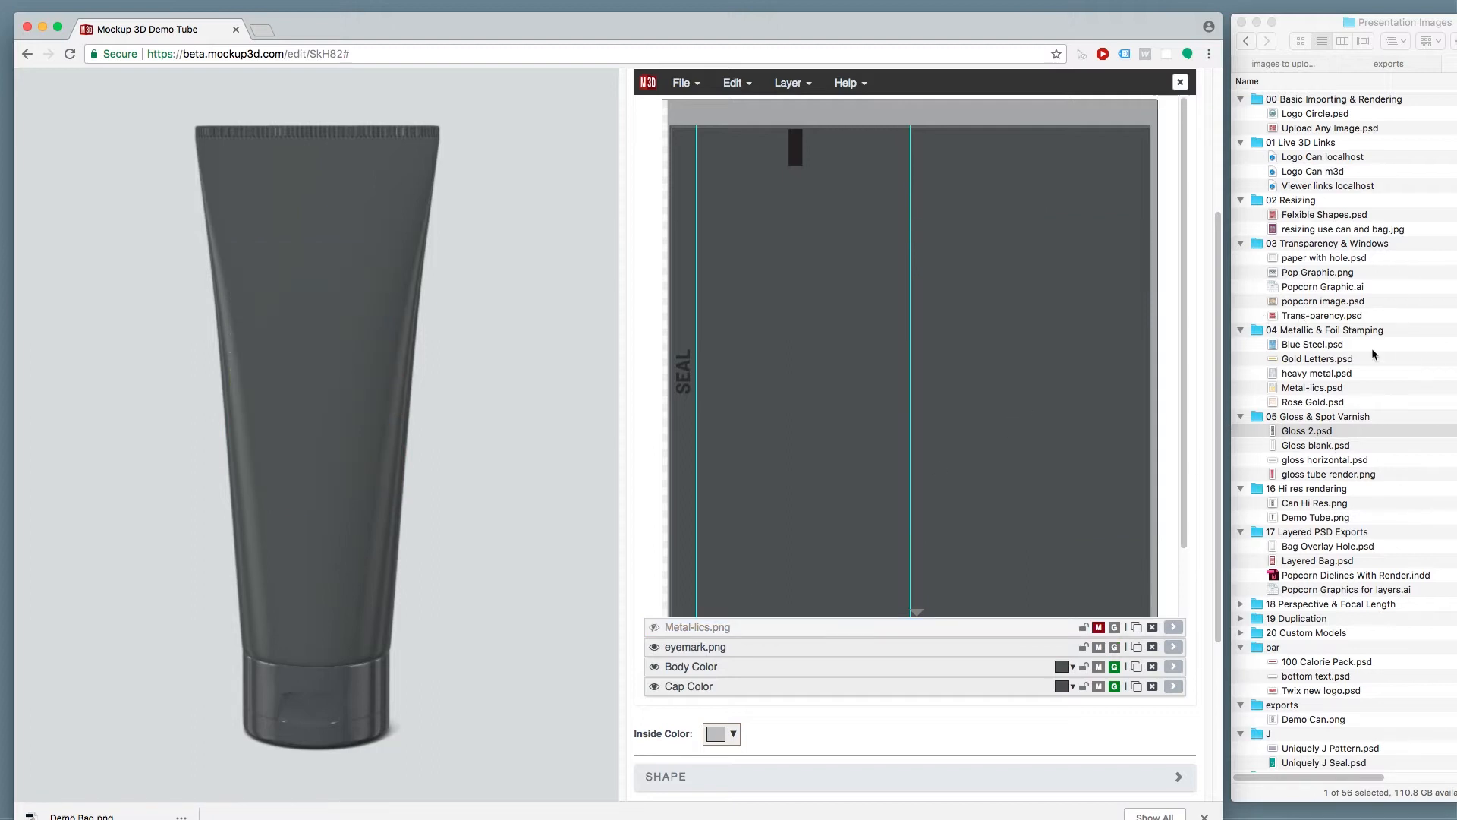
drag(1315, 406, 991, 310)
drag(944, 363, 1047, 337)
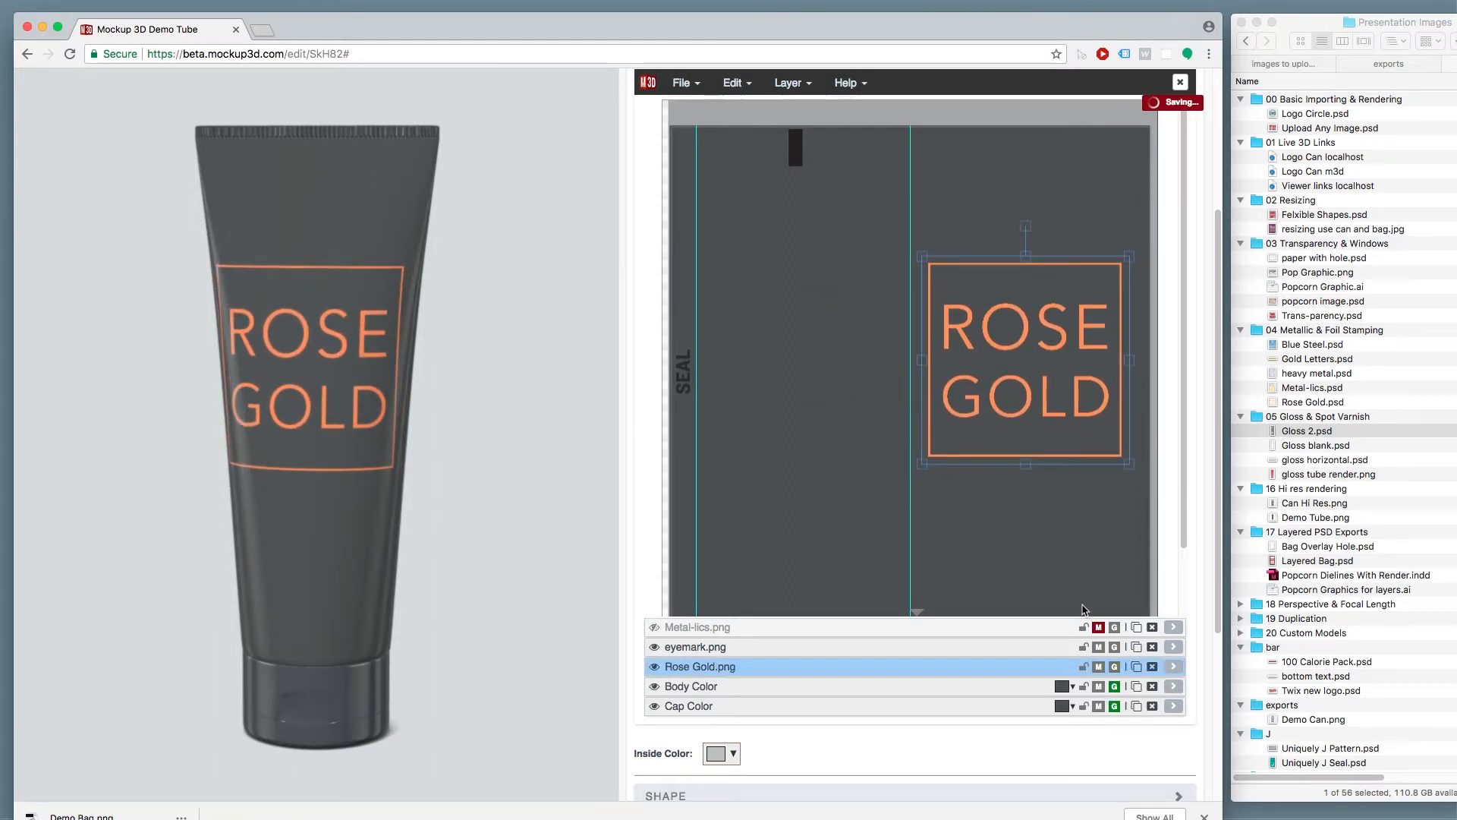
Step: Turn on the Metallic finish for Rose Gold.png and scale the graphic down slightly on the tube's front
click(1100, 667)
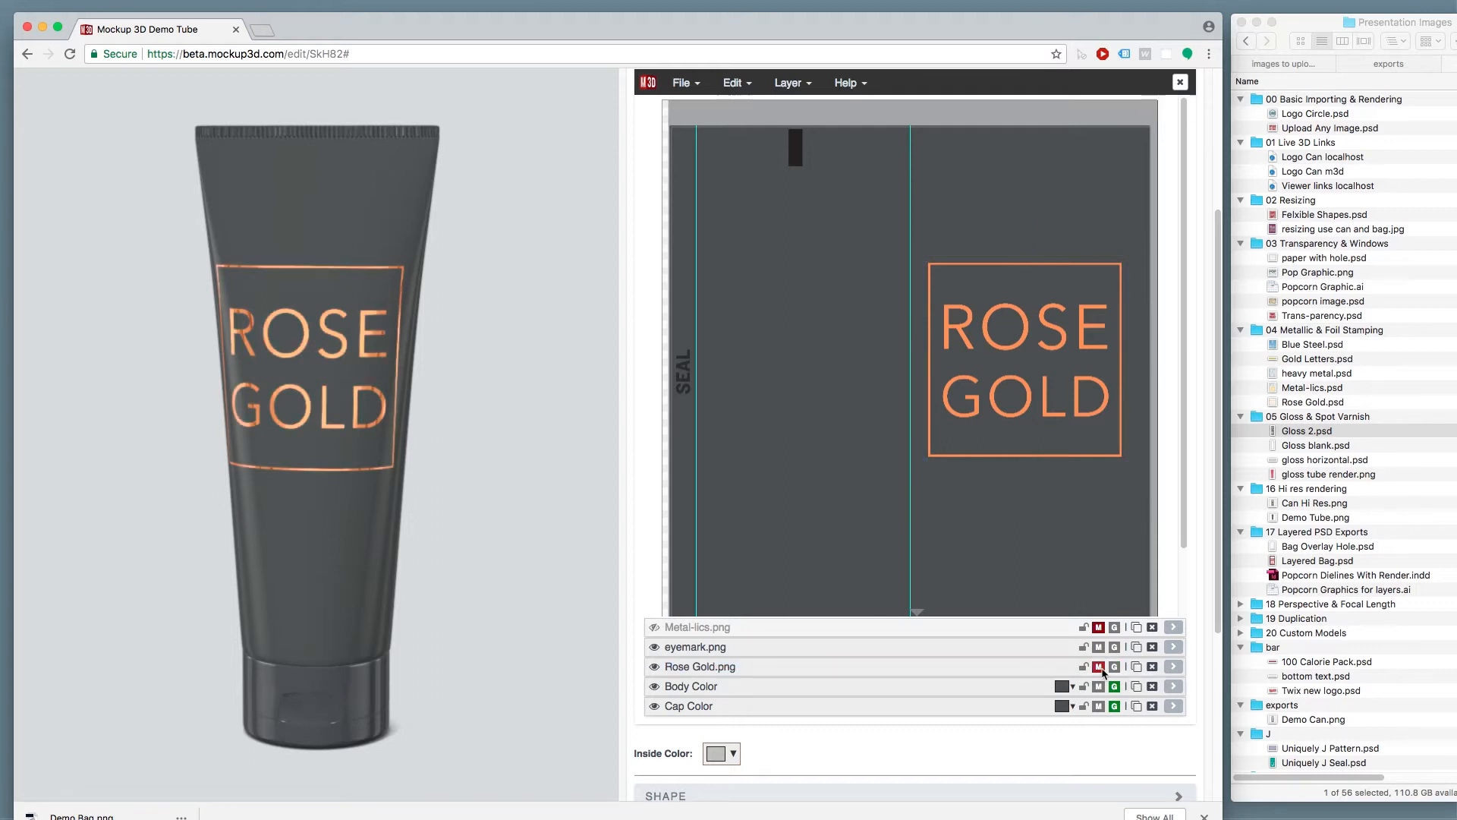
click(1120, 435)
drag(1133, 466, 1123, 457)
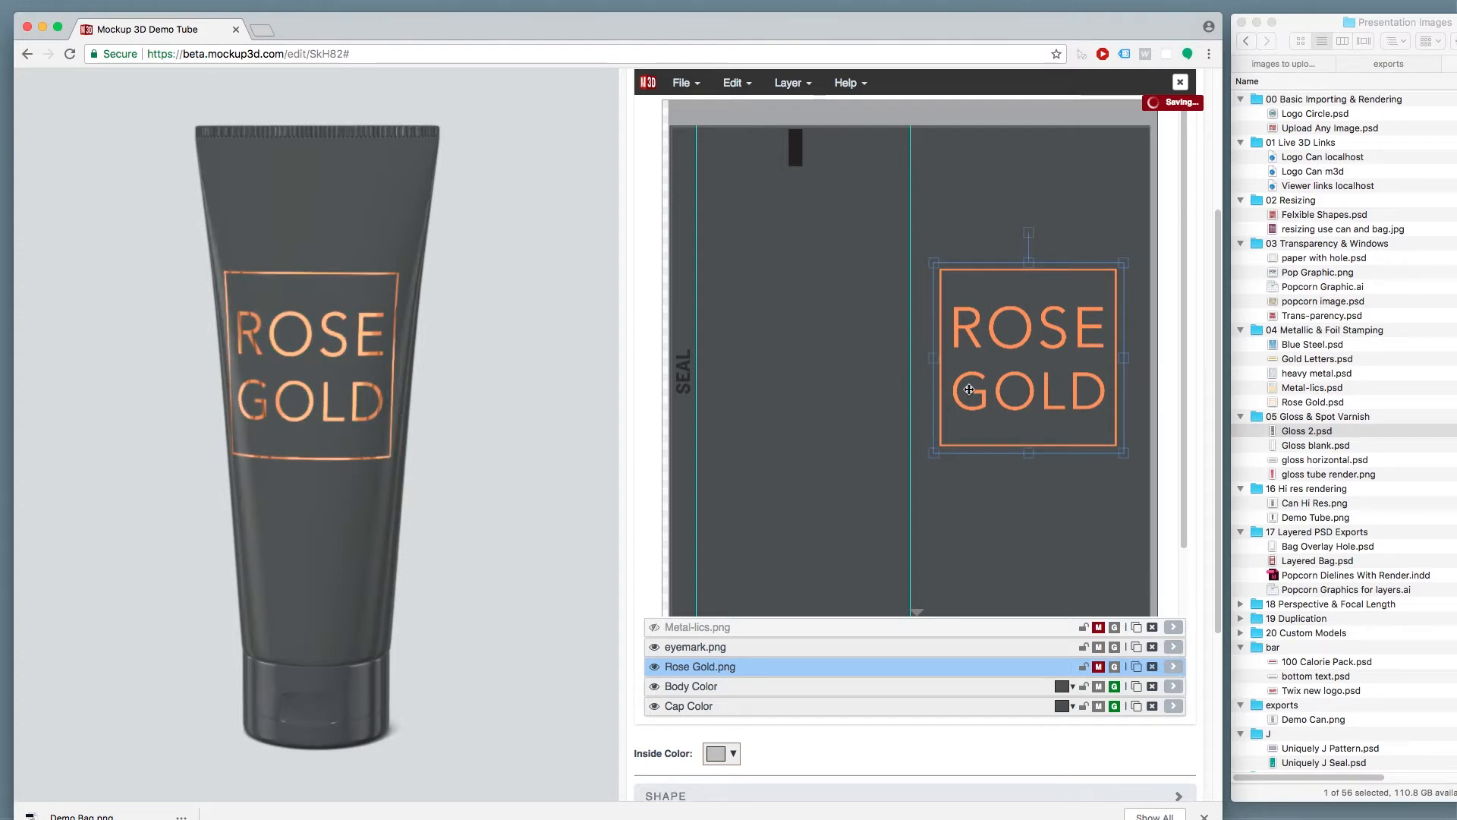
Step: Nudge the Rose Gold graphic slightly on the tube's front and rotate the tube to show its back
drag(969, 390, 972, 386)
drag(391, 427, 334, 497)
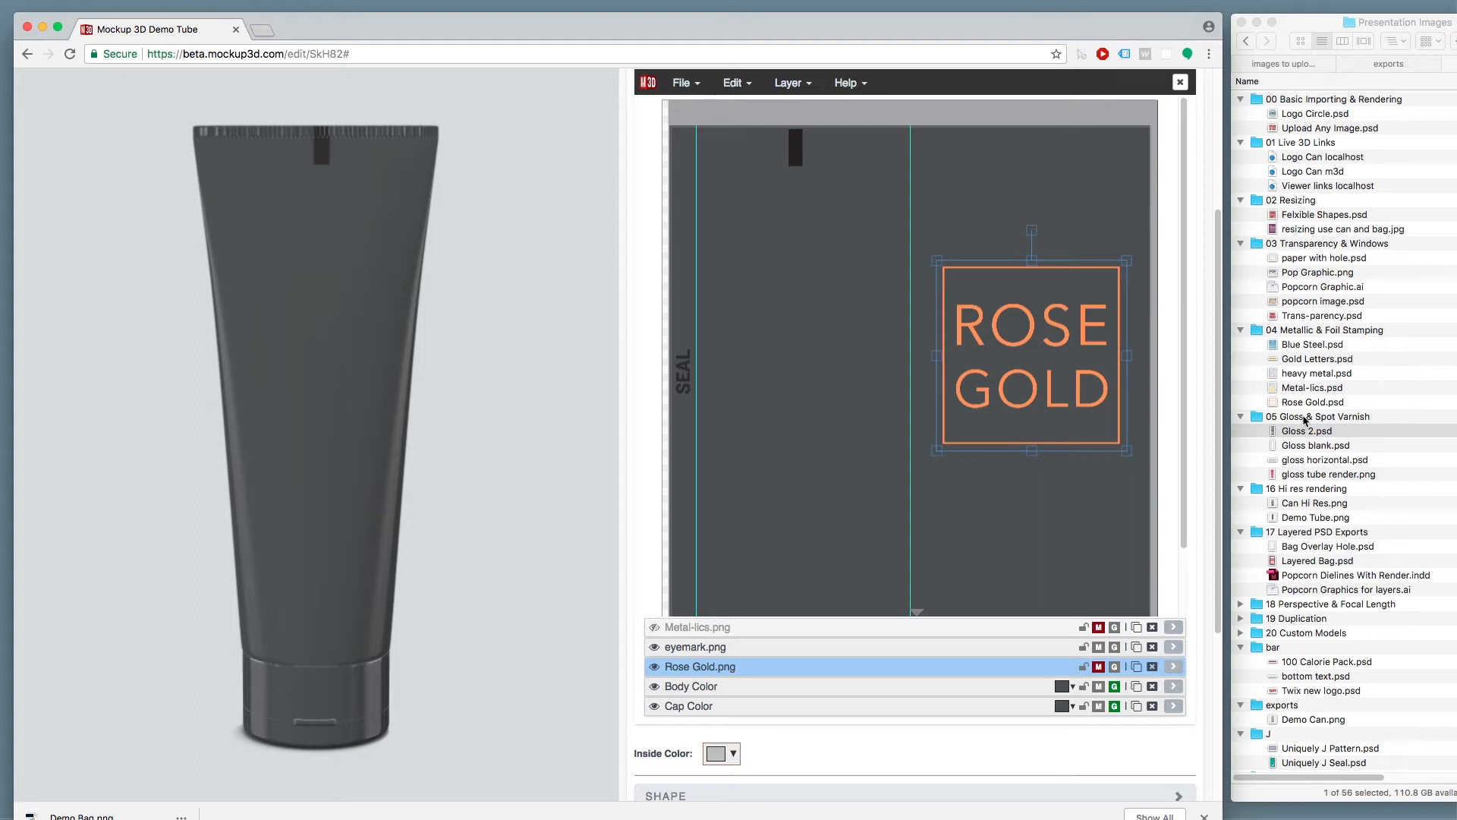
Step: Add Gloss 2.psd to the tube's back panel and enlarge it to fill most of the panel's height
drag(947, 346, 784, 342)
drag(888, 408, 773, 392)
drag(792, 440, 793, 442)
drag(830, 492, 864, 566)
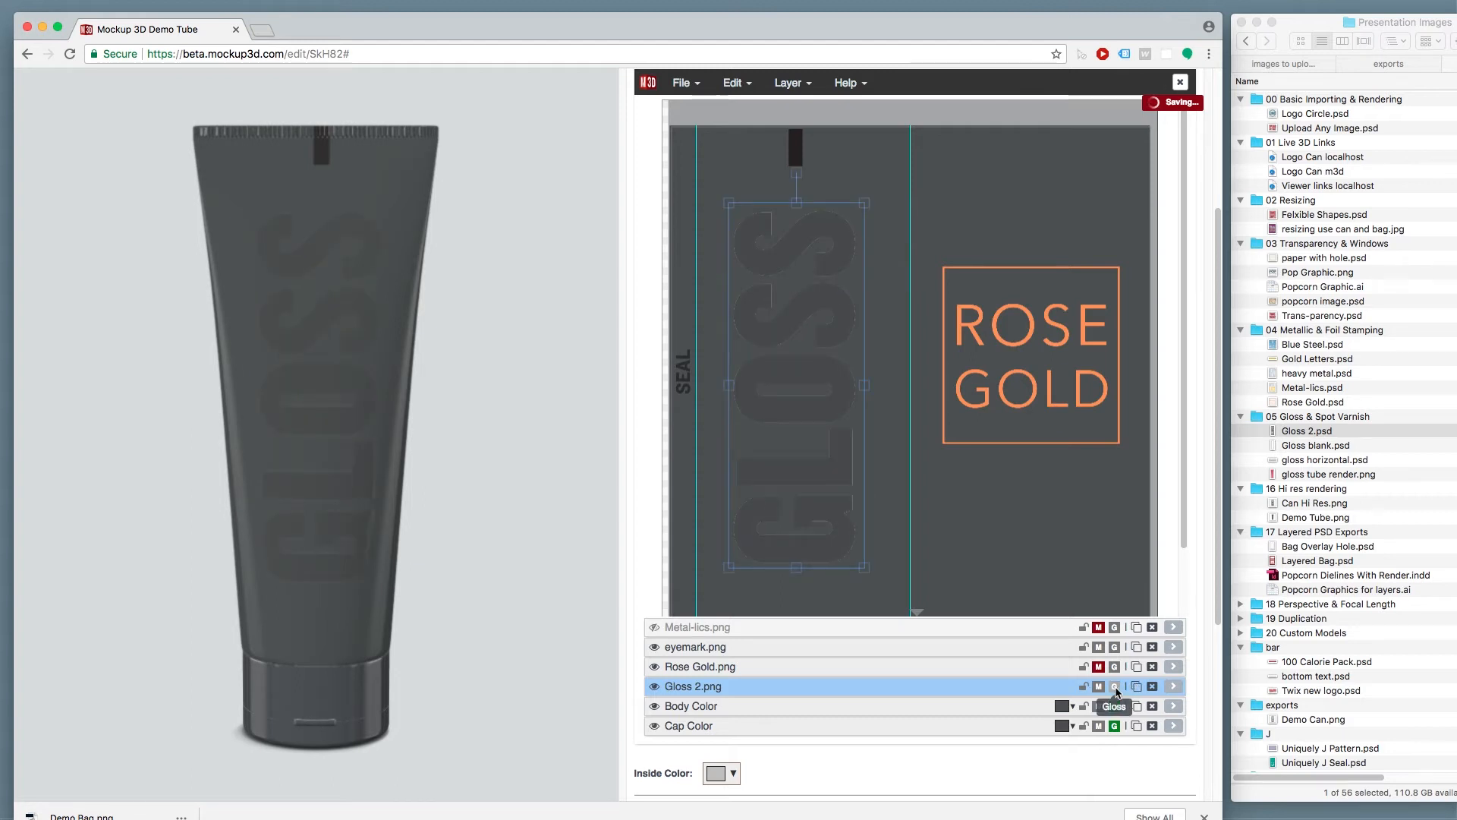
Step: Turn on the Gloss finish for Gloss 2.png, enlarge the graphic slightly, and rotate the tube to inspect the varnish
click(1114, 687)
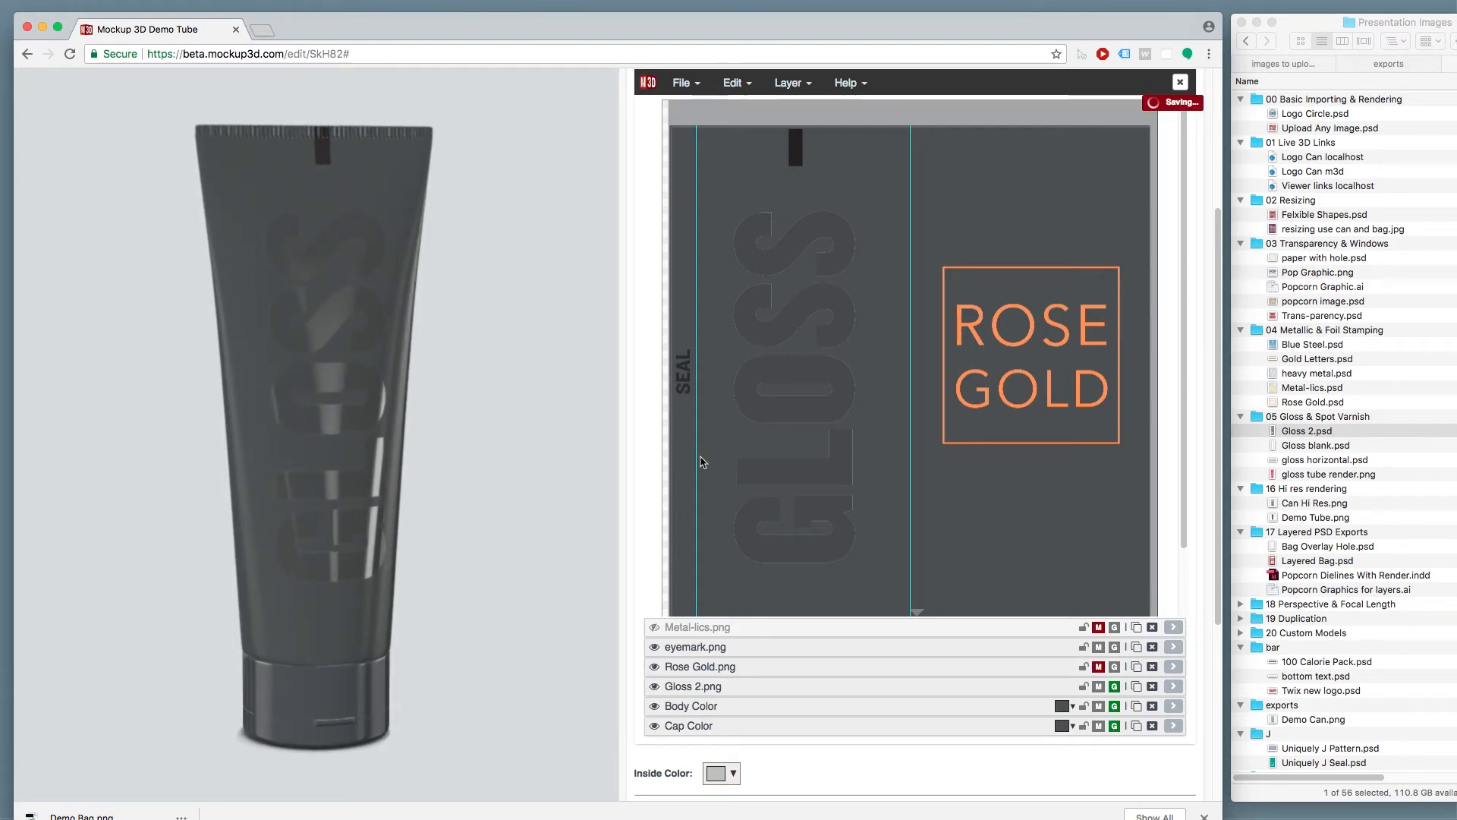
click(791, 511)
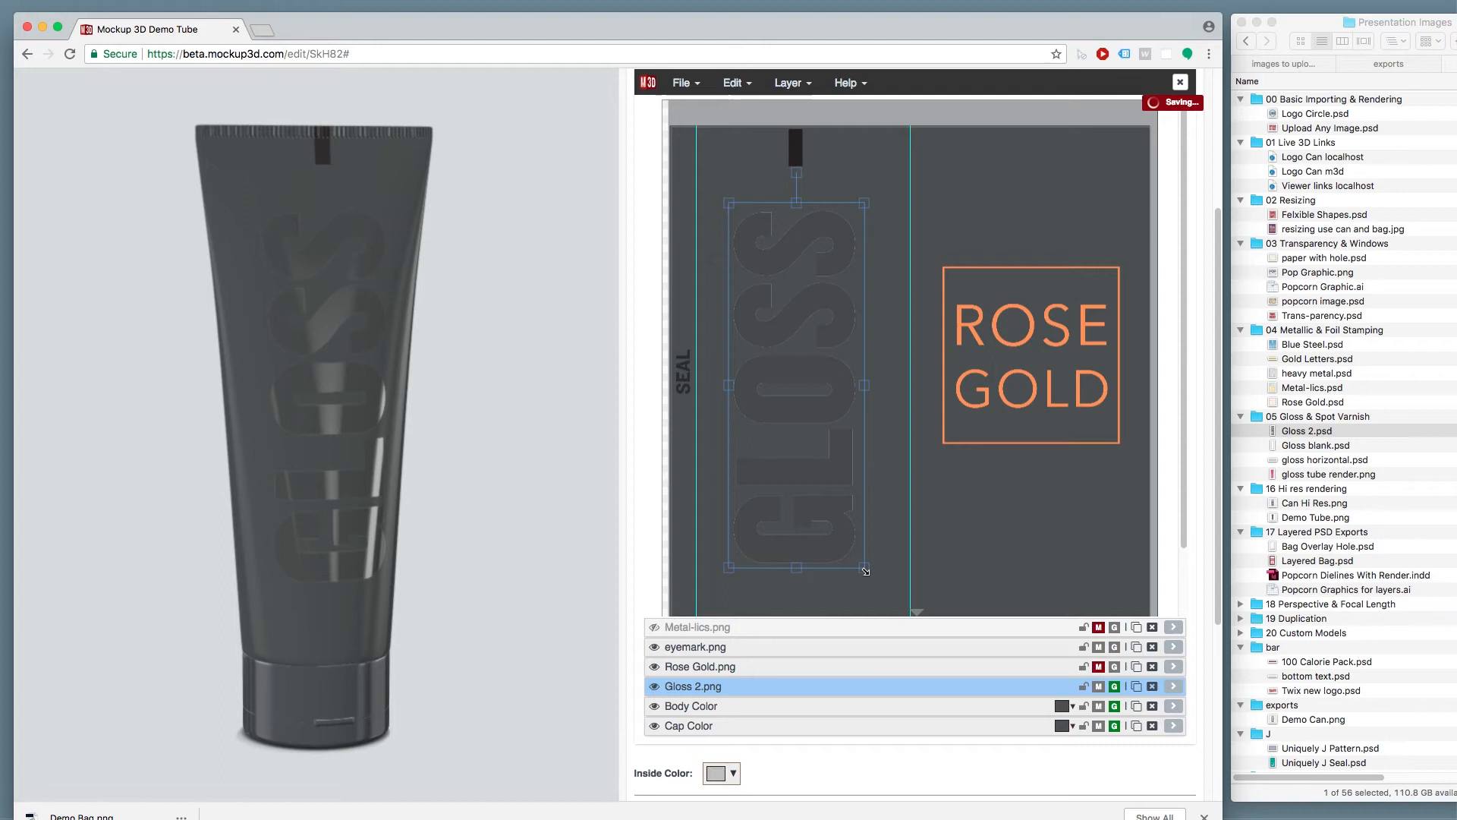
drag(866, 570, 870, 578)
drag(304, 408, 437, 407)
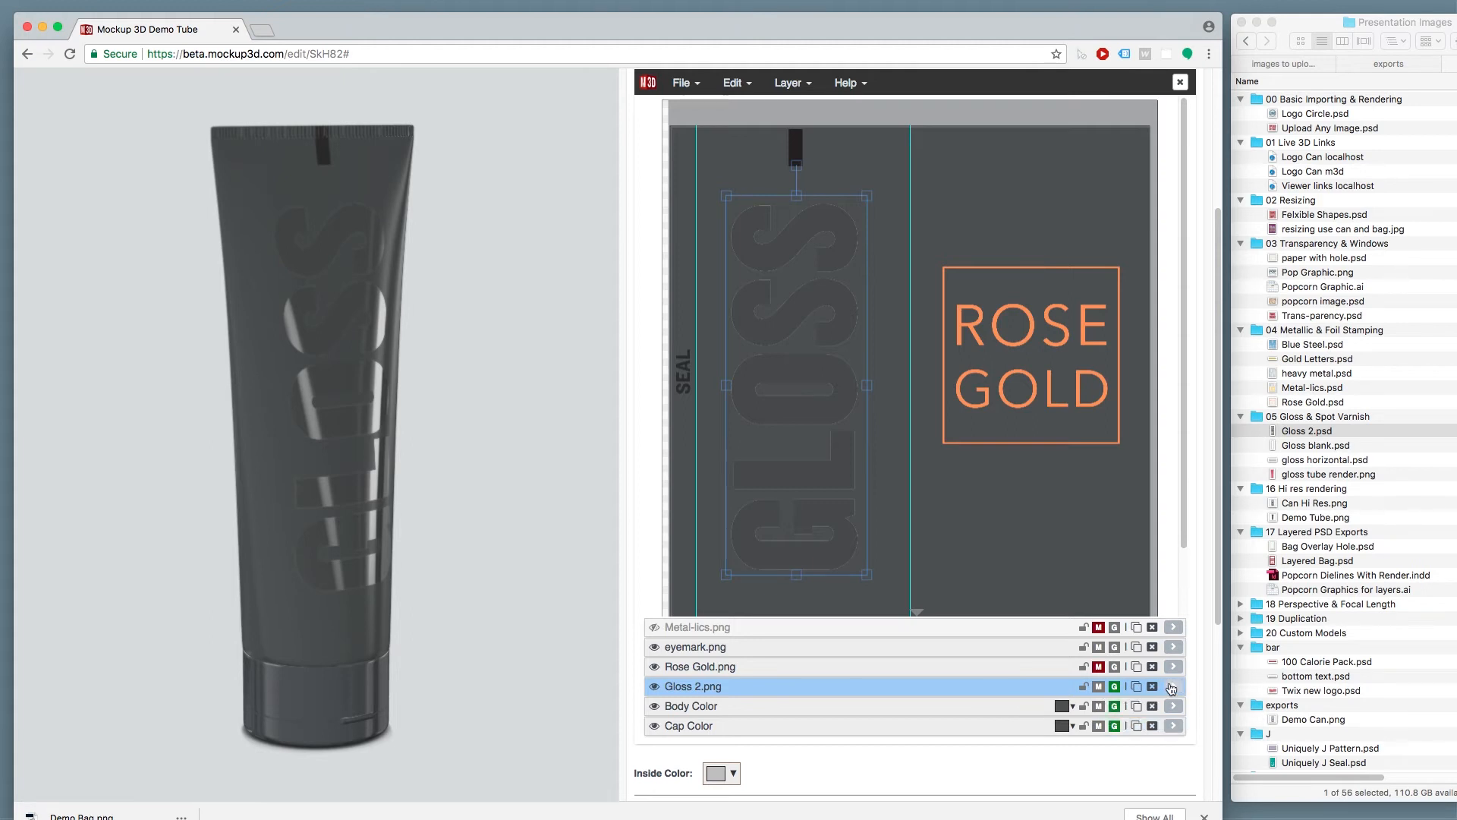
Step: Open the Gloss 2.png layer's settings, set its gloss to -50, and rotate the tube to inspect the matte lettering
click(1001, 690)
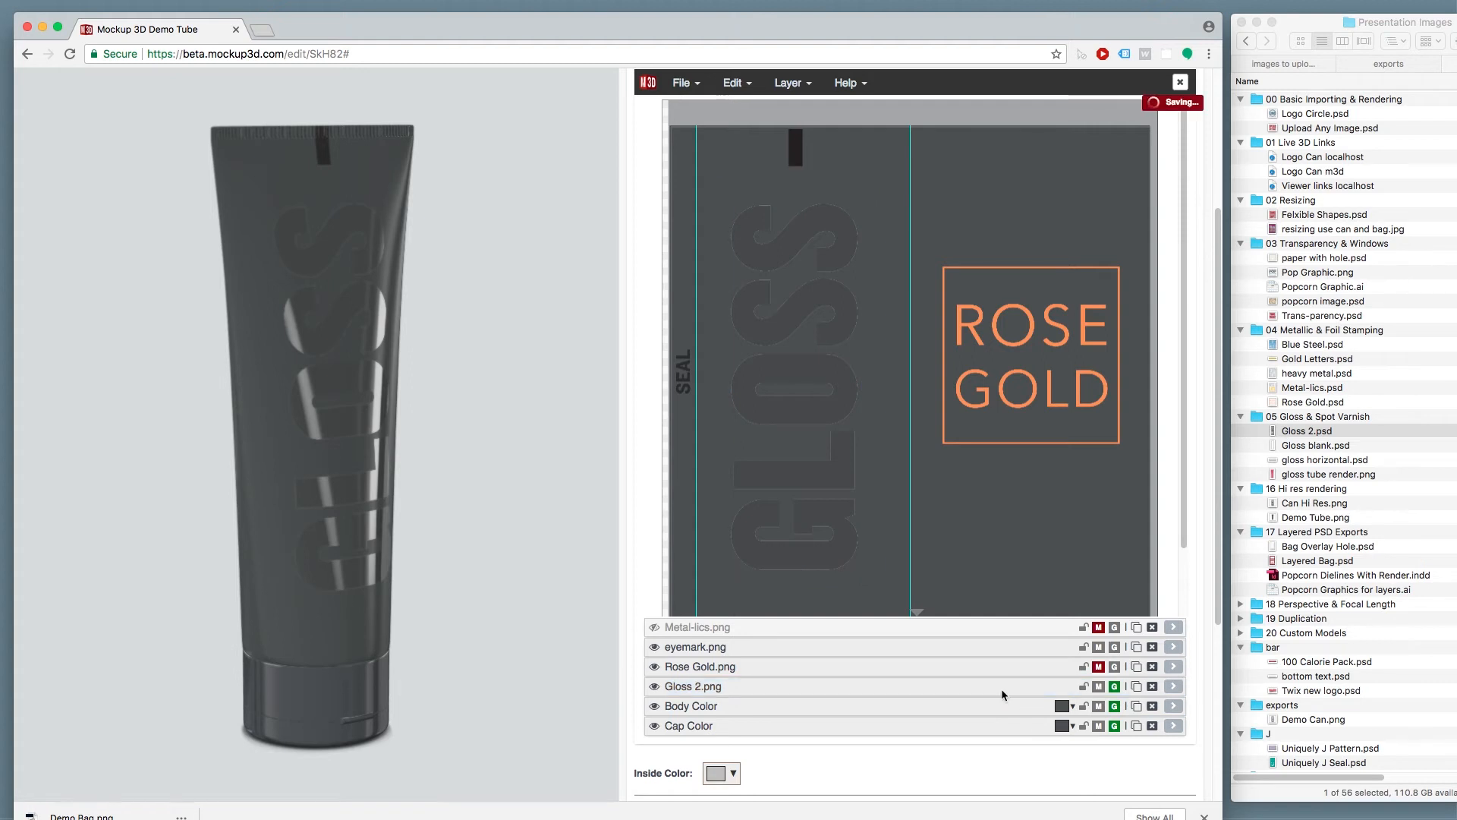
double_click(990, 686)
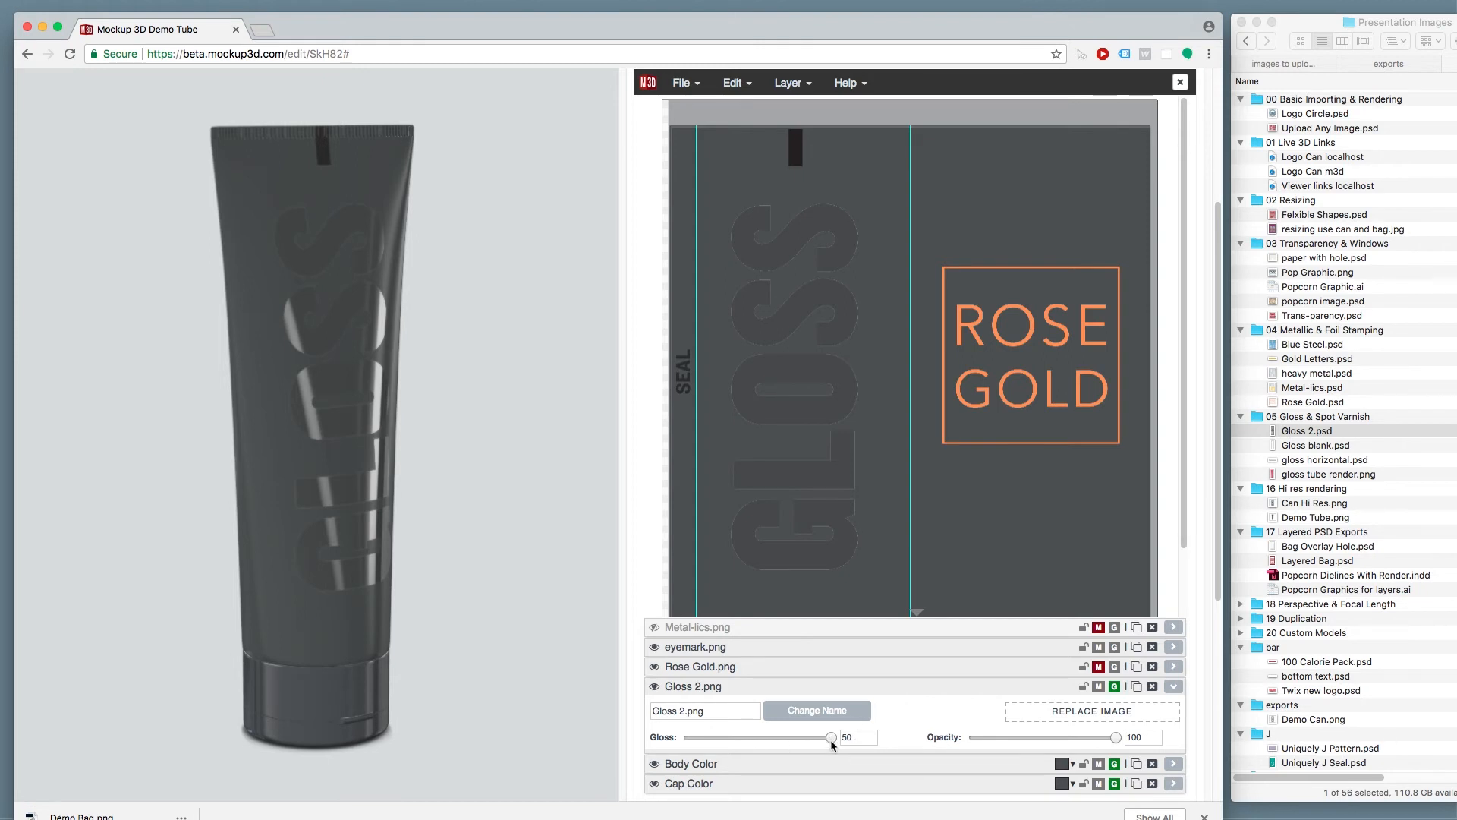
drag(829, 738, 688, 738)
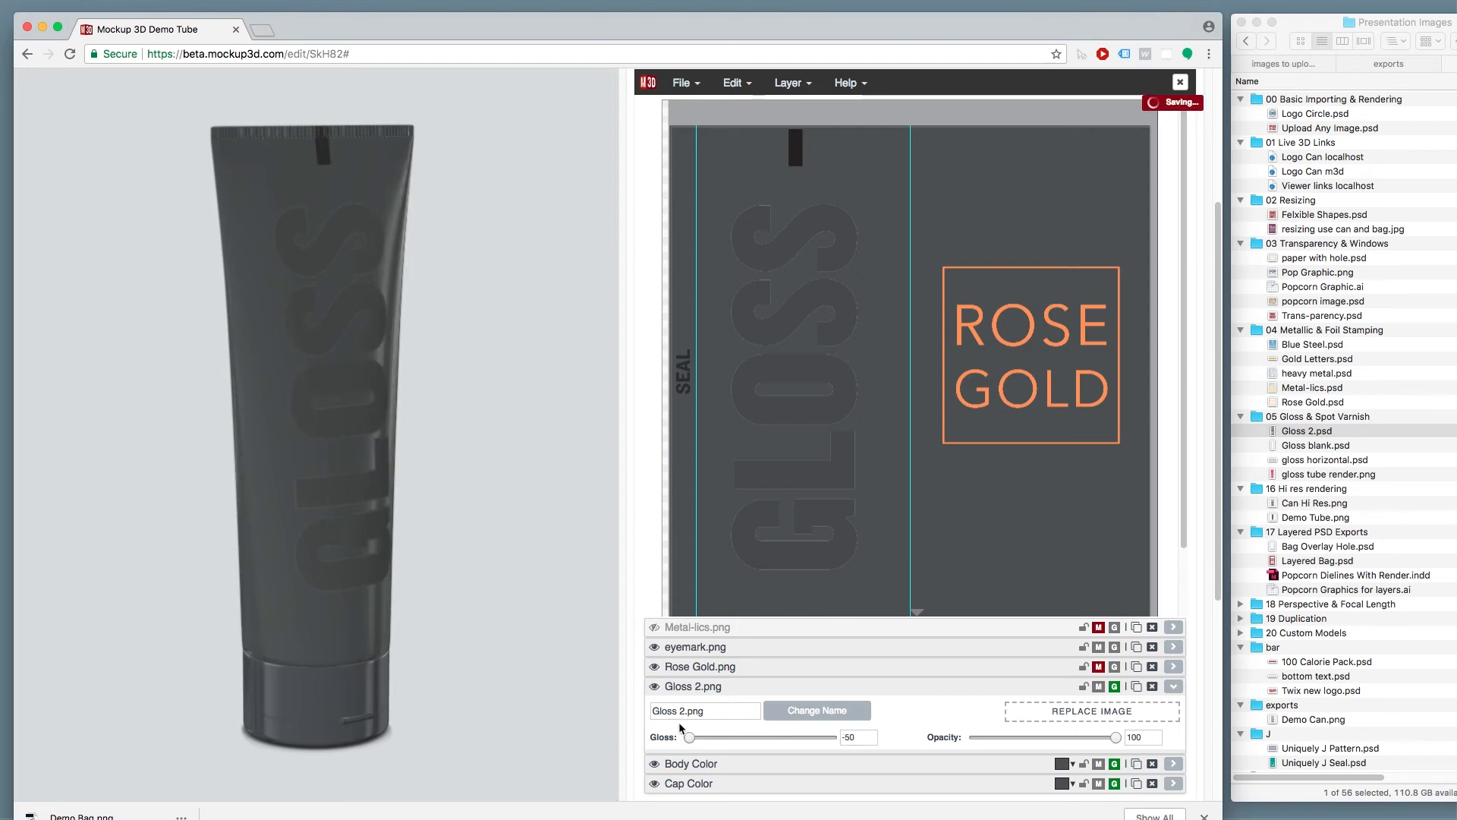
drag(349, 554, 404, 562)
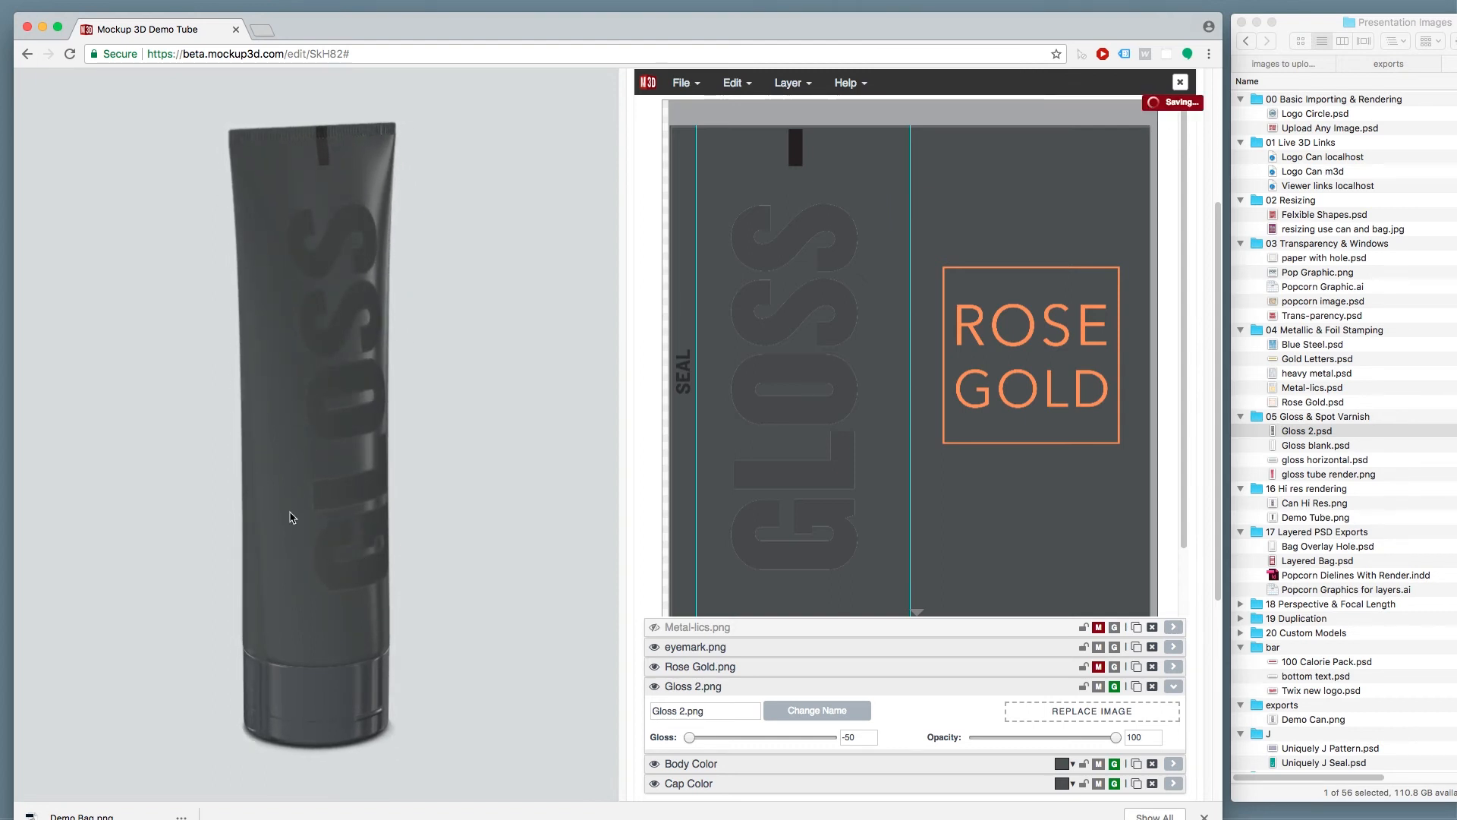
Step: Raise the tube's overall gloss to 85 for comparison, and settle on 64.5
scroll(838, 653, down, 5)
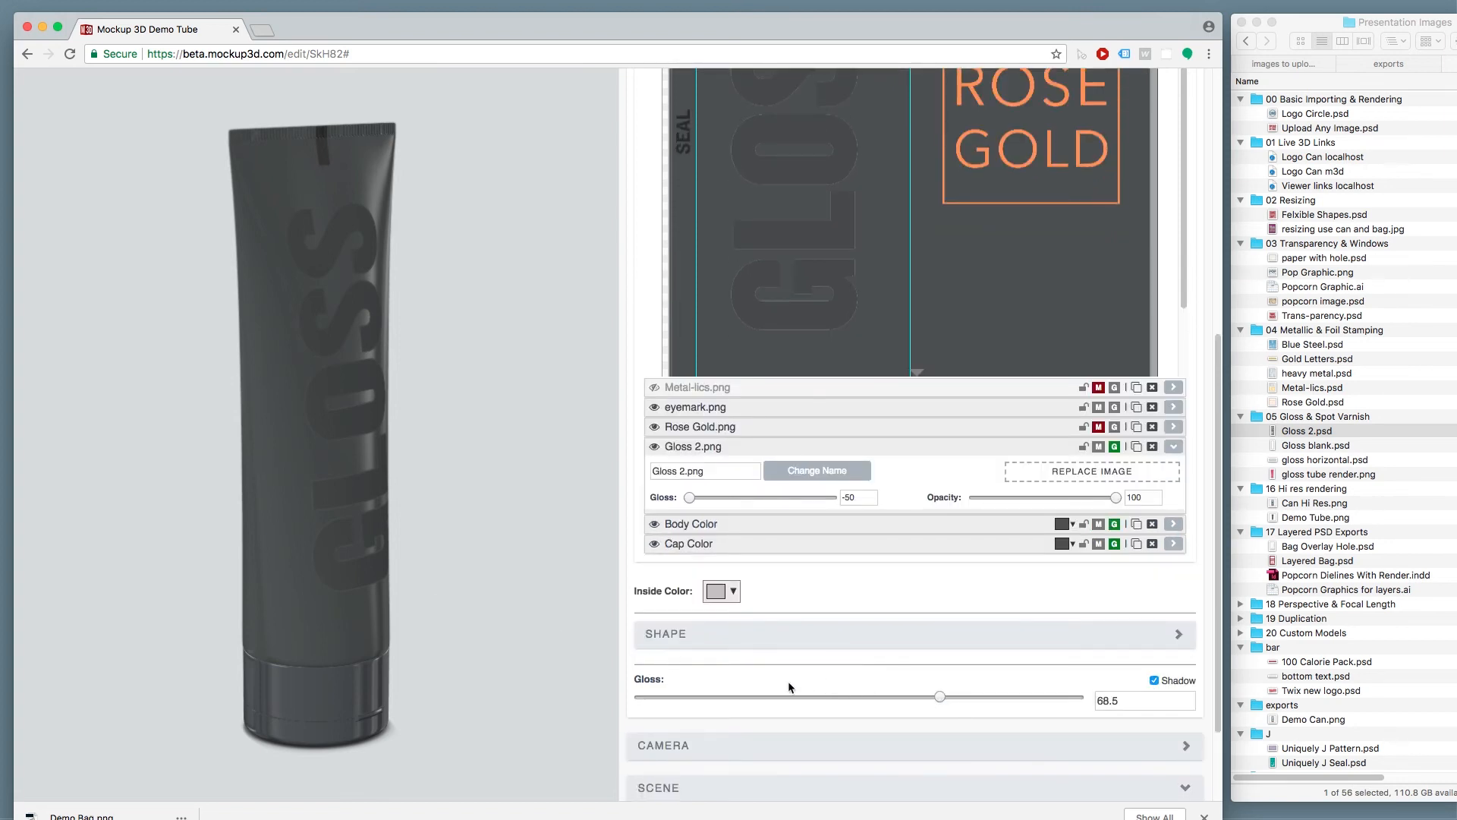
drag(942, 700, 1012, 704)
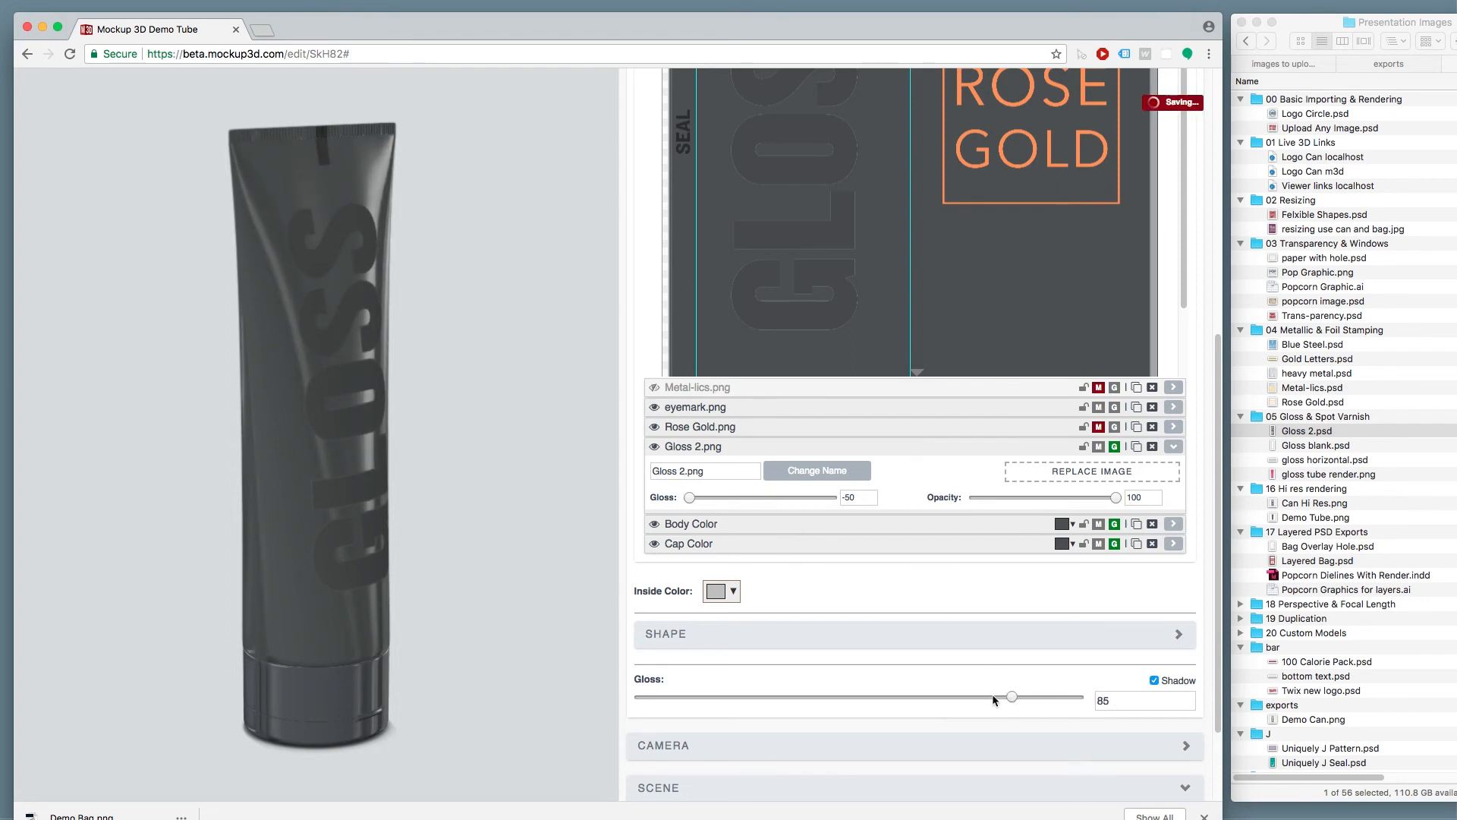
drag(986, 699, 922, 696)
Step: Set the Gloss 2.png layer's gloss to 37 and rotate the tube toward the Rose Gold graphic
drag(740, 499, 814, 499)
drag(288, 459, 484, 466)
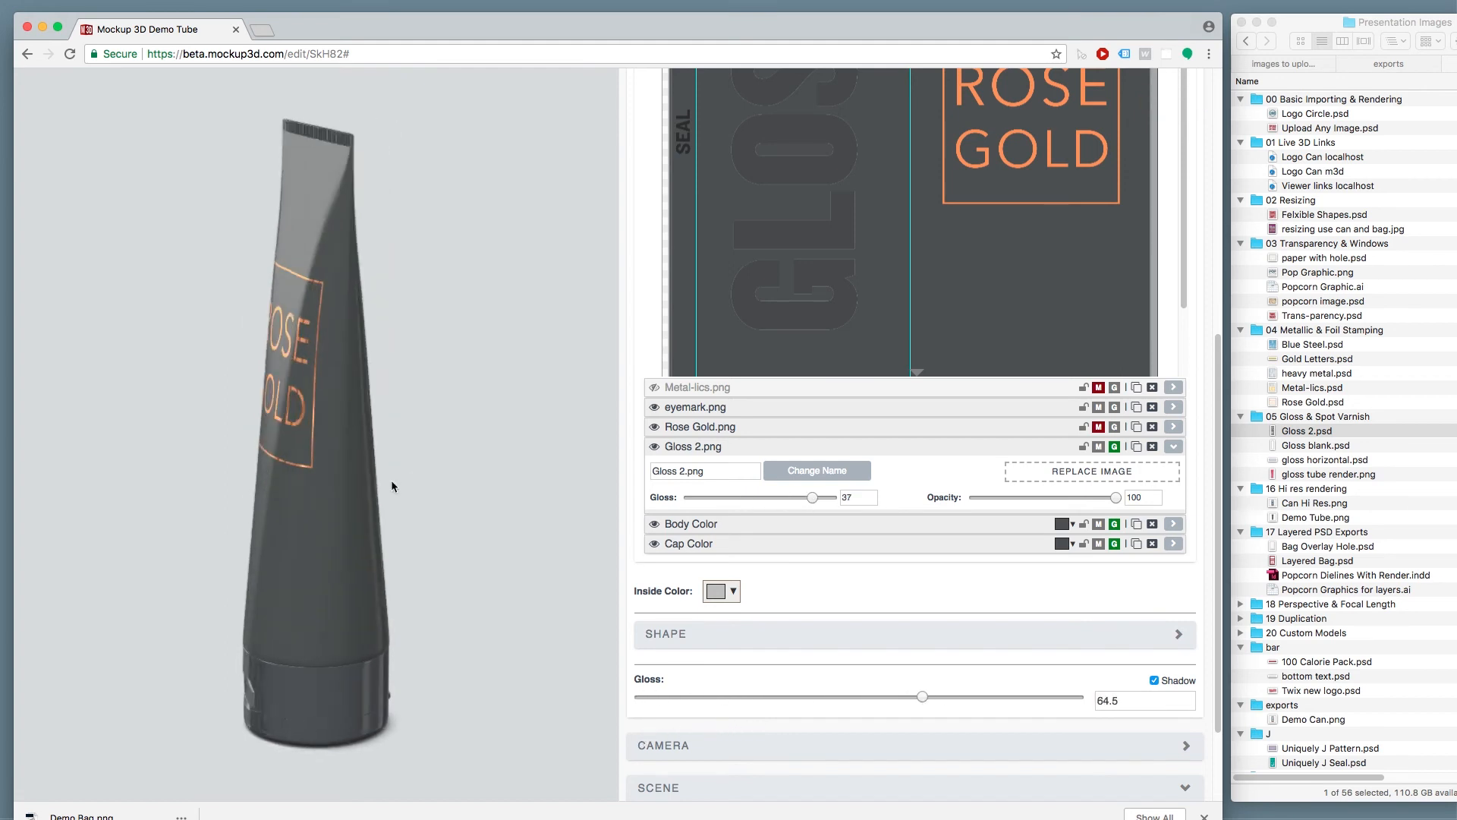